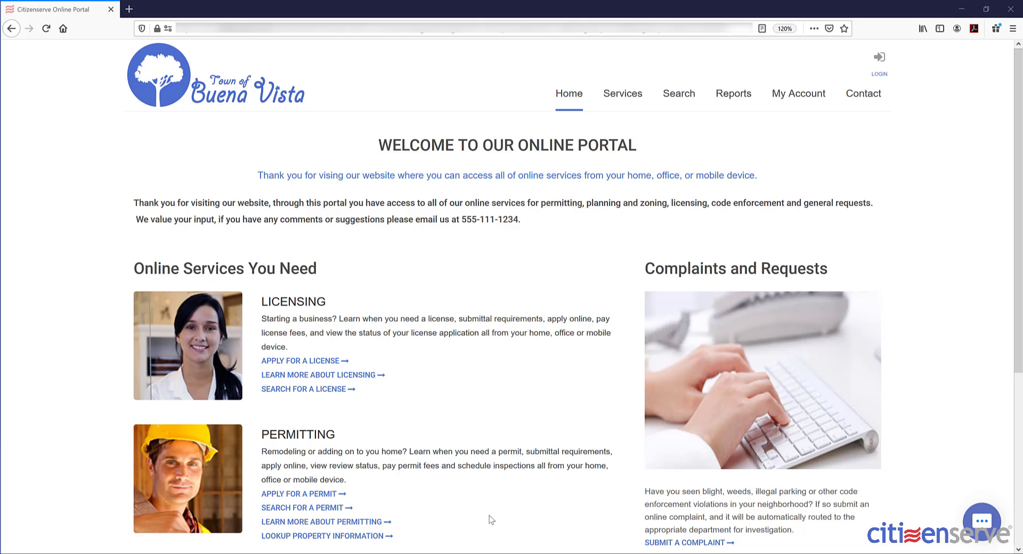
- Start a license application and sign in to the portal with the saved login
left_click(297, 363)
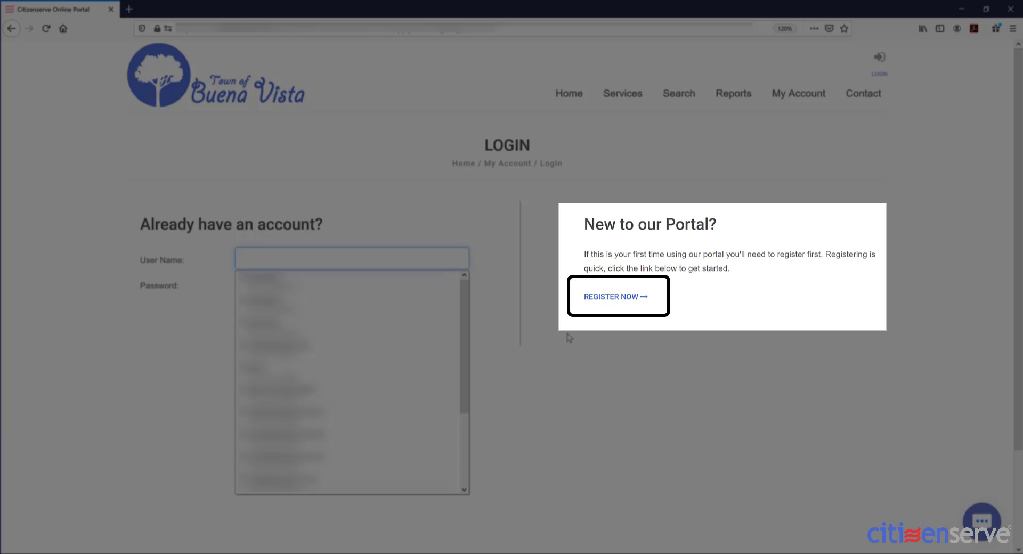
scroll(468, 364, "down", 5)
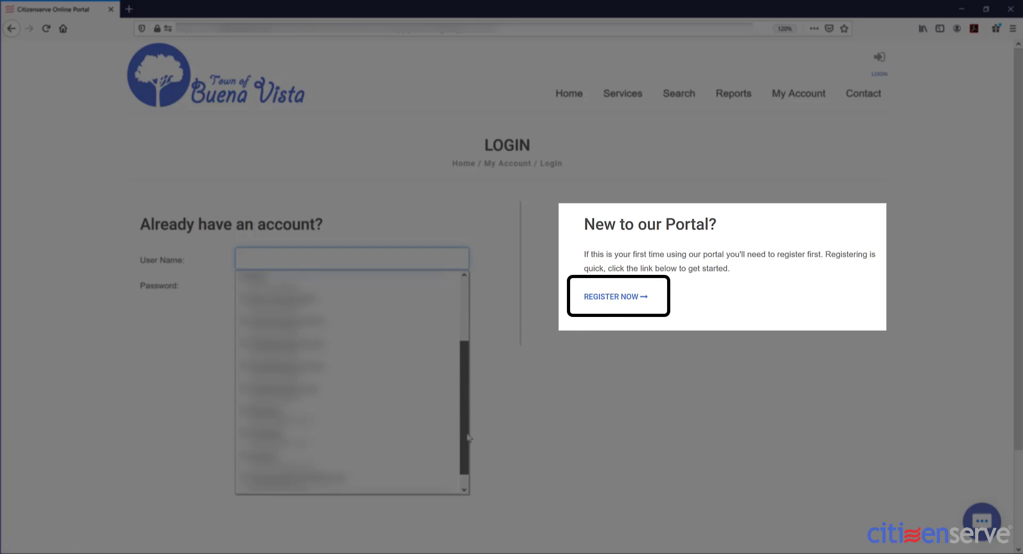
left_click(293, 386)
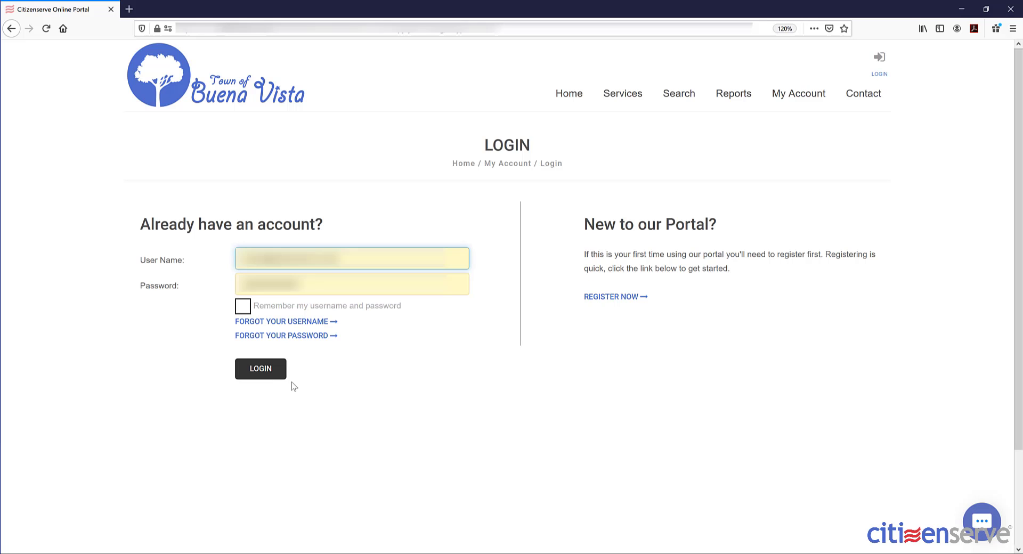
left_click(261, 367)
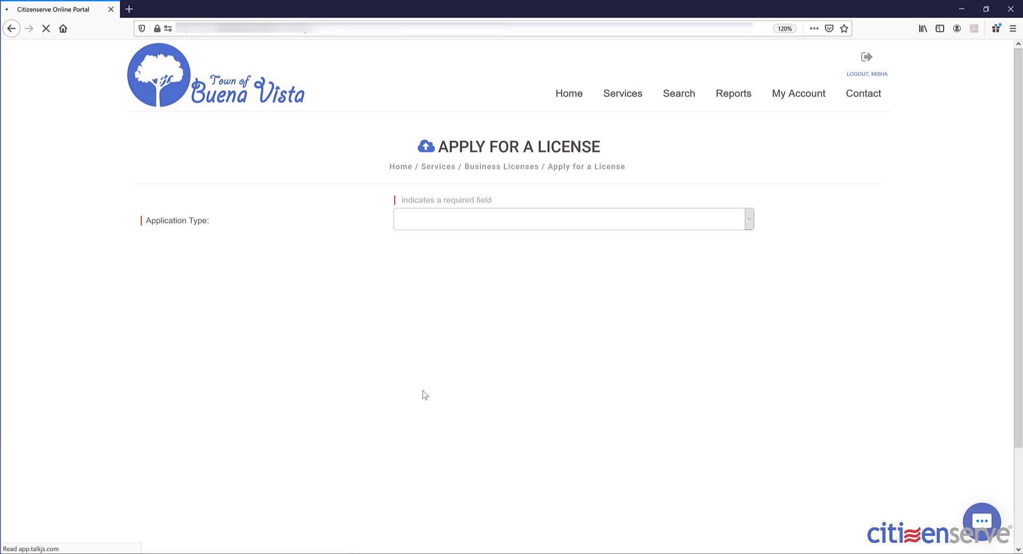
- Set the application type to Vacation Rental License with sub type Vacation Rental
left_click(452, 226)
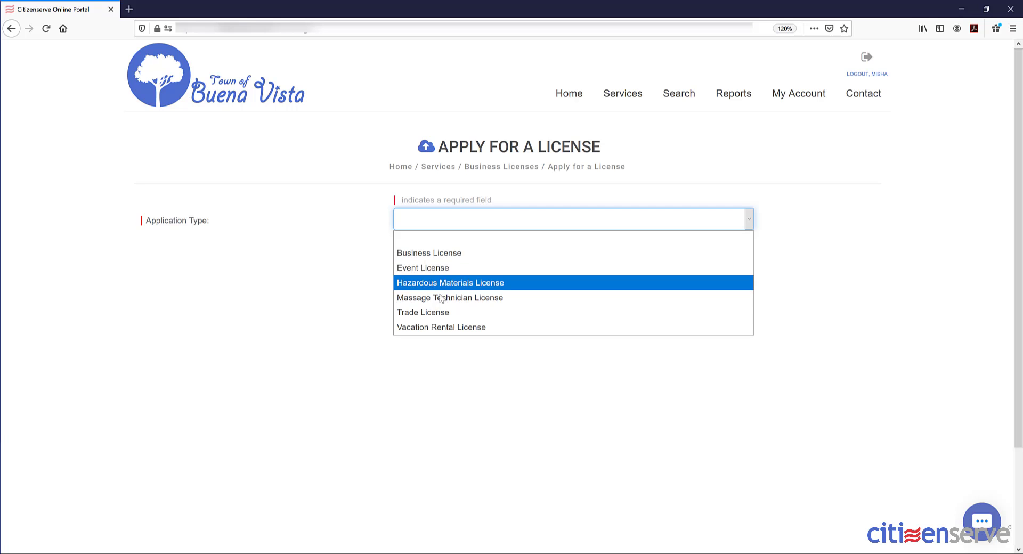
left_click(436, 327)
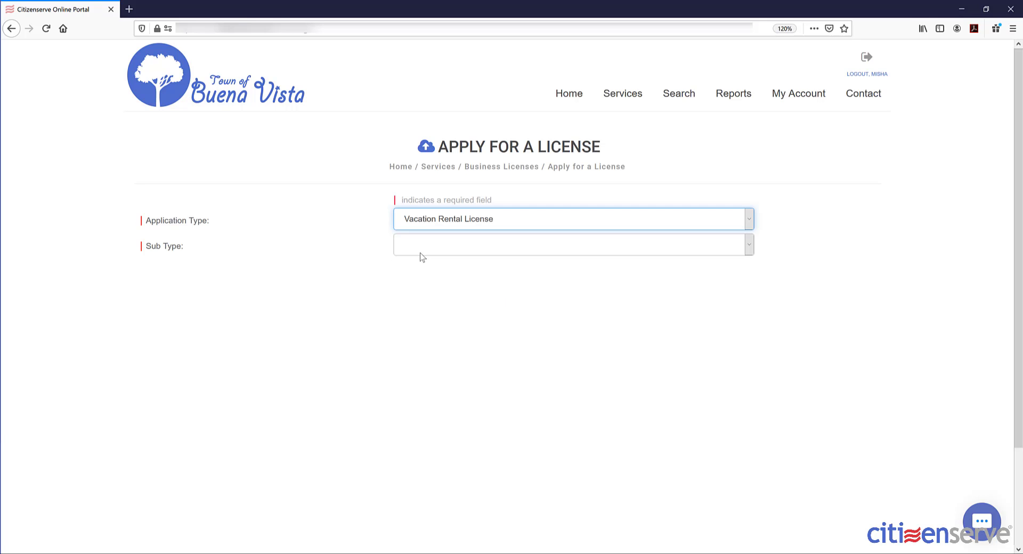
left_click(421, 249)
left_click(451, 279)
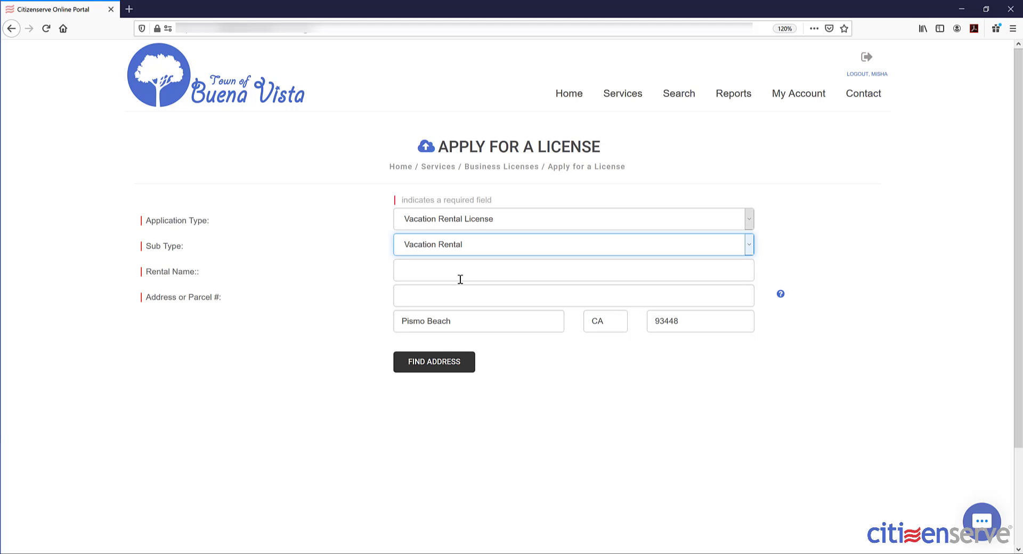
- Enter rental name 'Best Beach Vacations' and the property address, then look up the address
left_click(460, 270)
type("Best Beach")
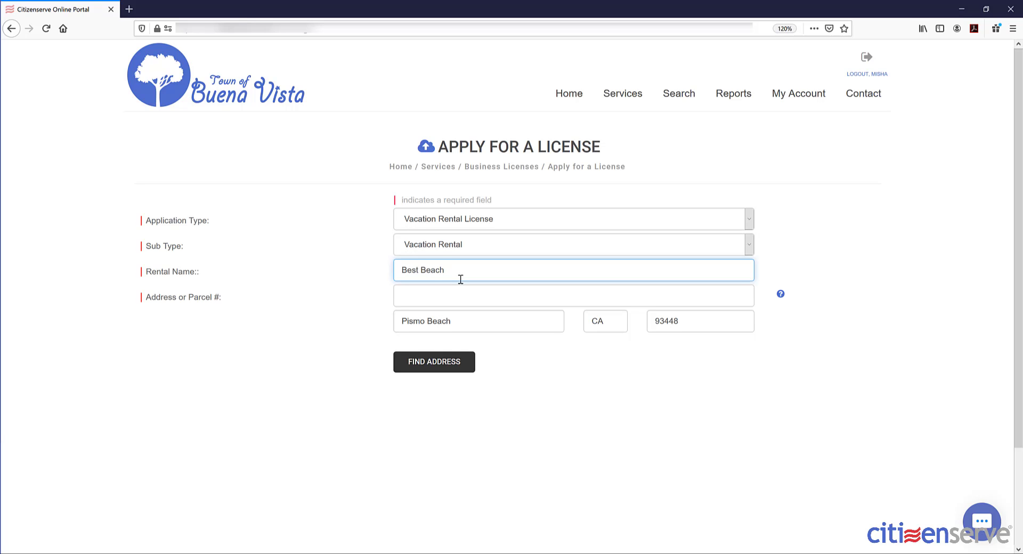
type(" Vacations")
left_click(457, 292)
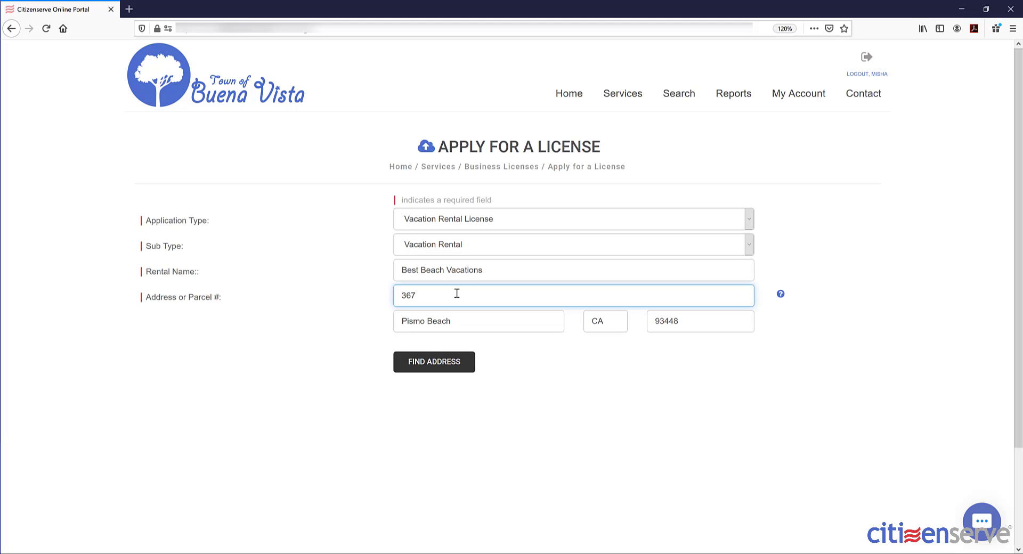
left_click(427, 362)
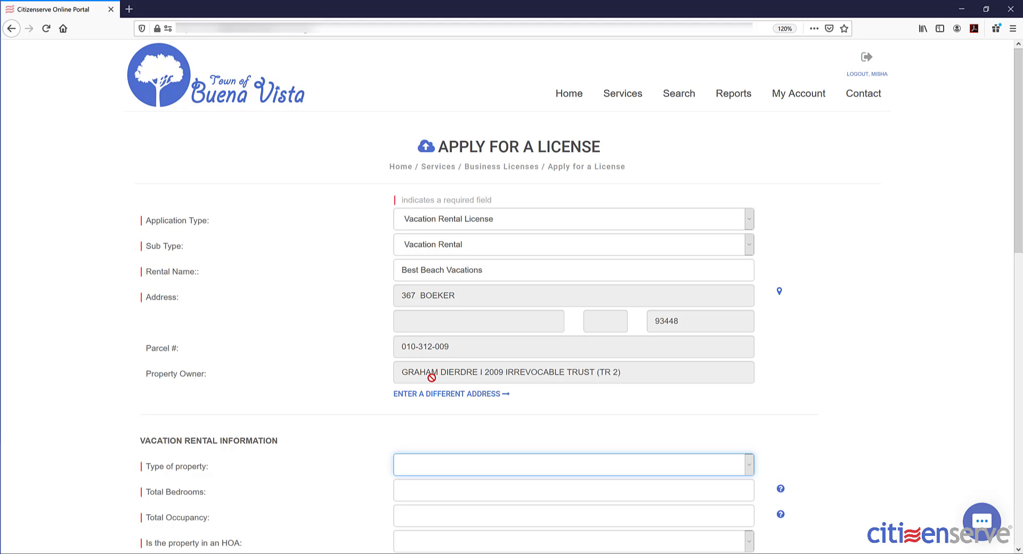
- Record the property as a Condo with 1 bedroom and total occupancy of 3
scroll(458, 388, "down", 3)
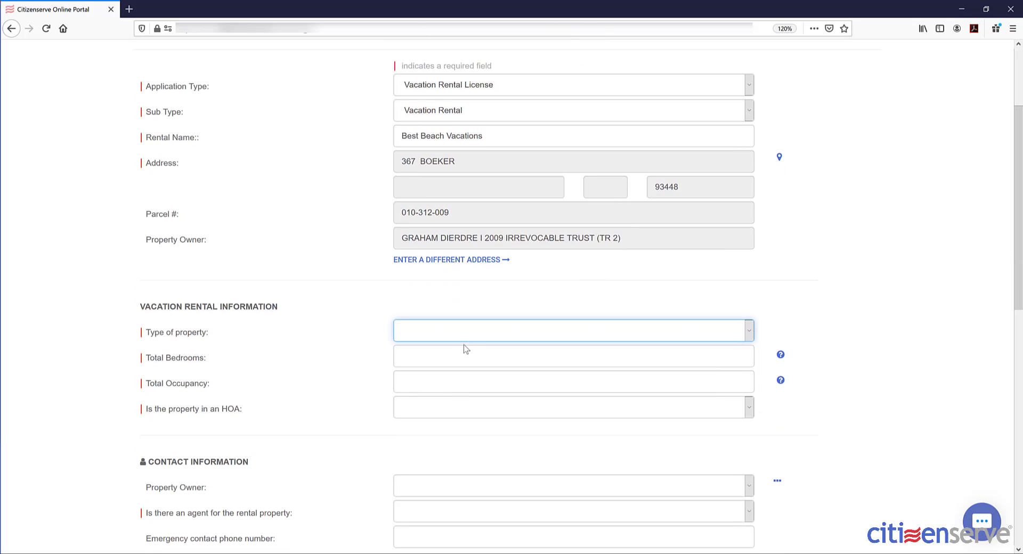
scroll(478, 341, "down", 2)
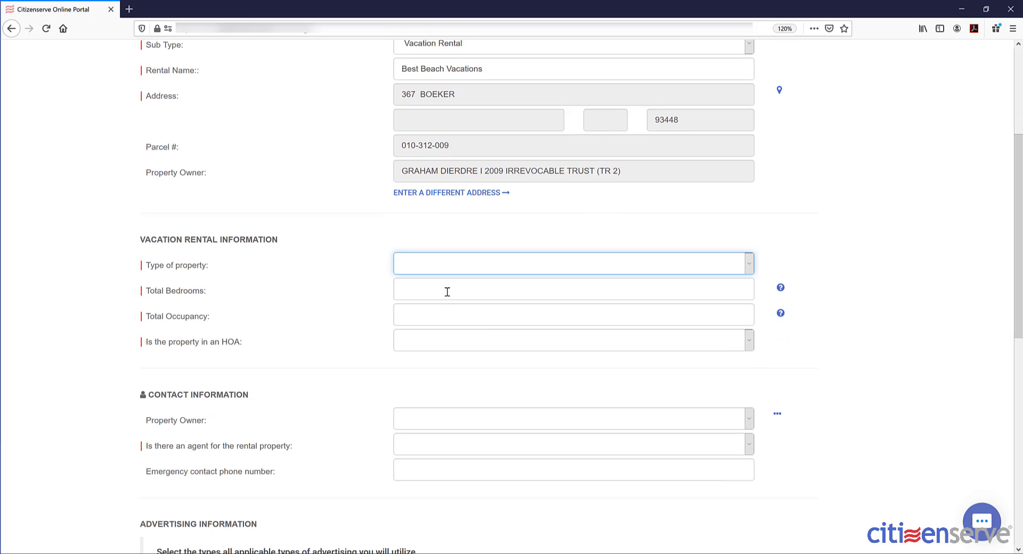
left_click(440, 267)
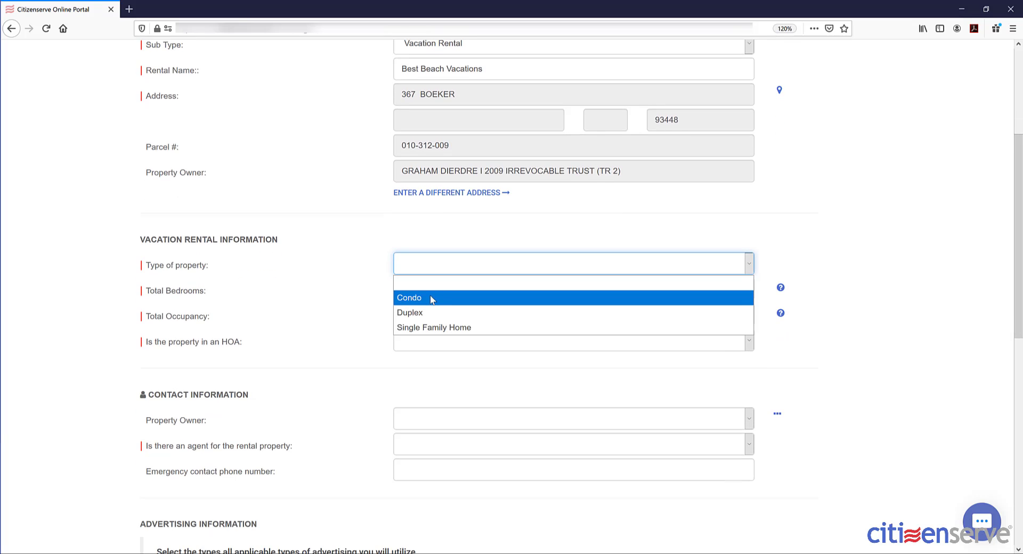
left_click(430, 297)
left_click(447, 289)
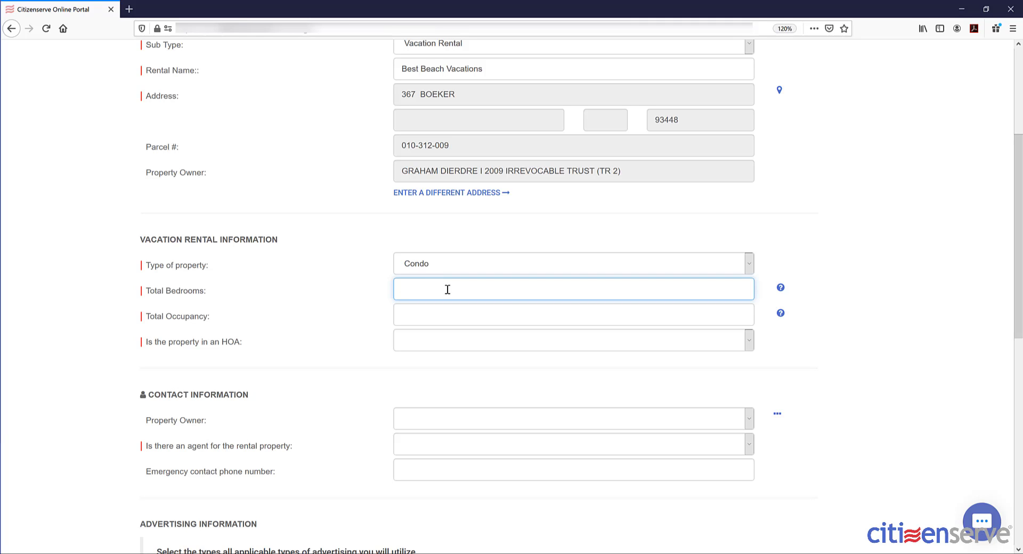
type("1")
left_click(438, 317)
type("3")
- Set HOA to No, choose the owner trust as property owner, and answer No to agent
left_click(433, 343)
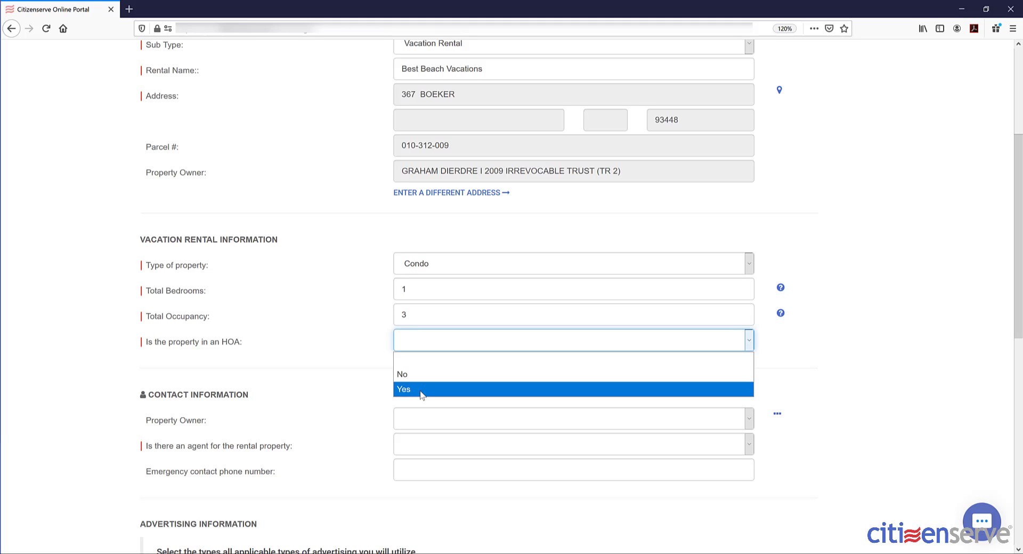
left_click(421, 389)
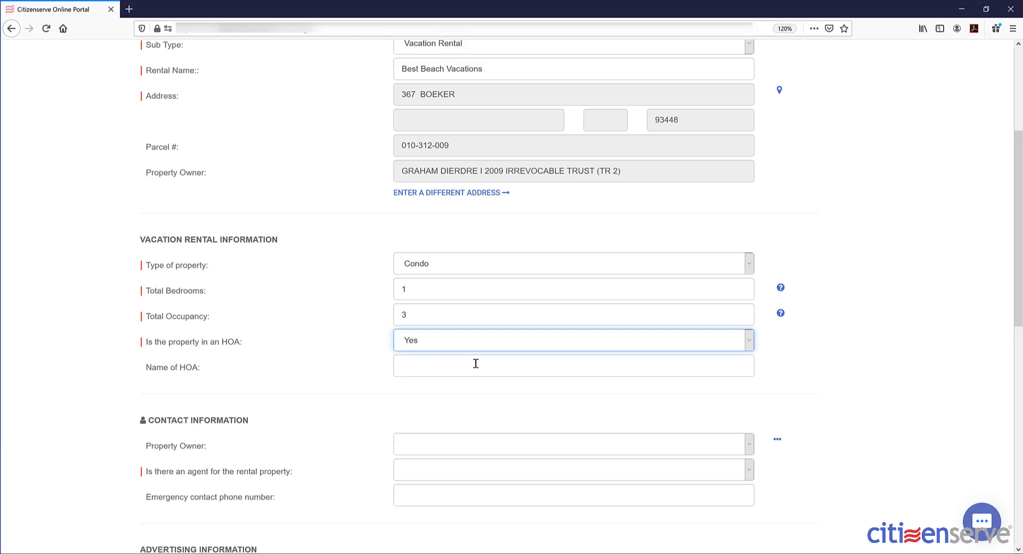
left_click(433, 343)
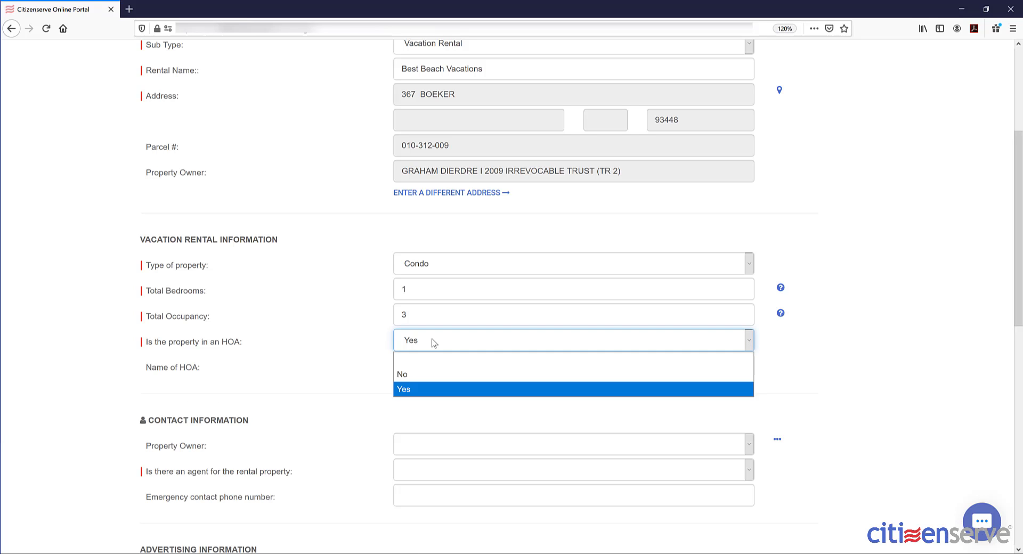
left_click(414, 379)
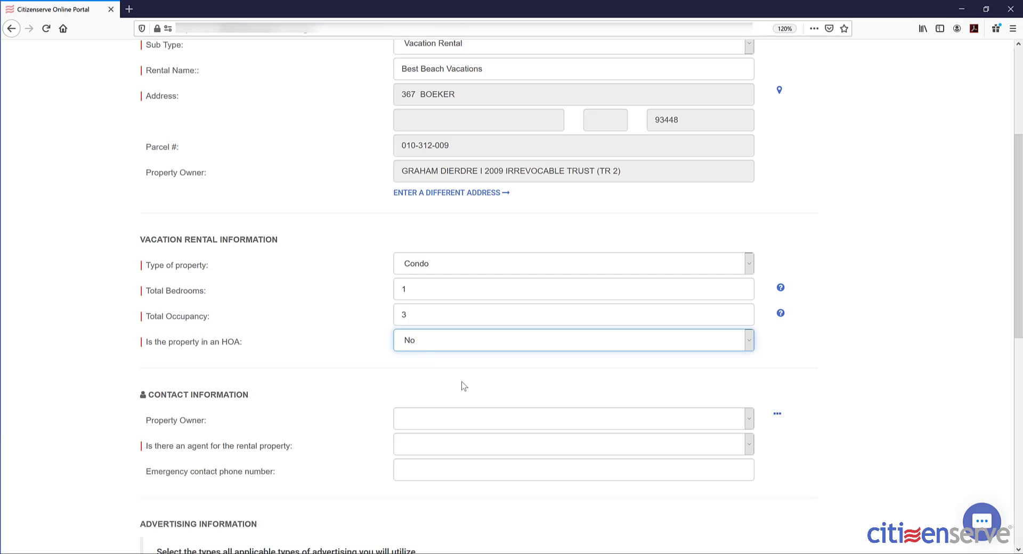
scroll(446, 404, "down", 4)
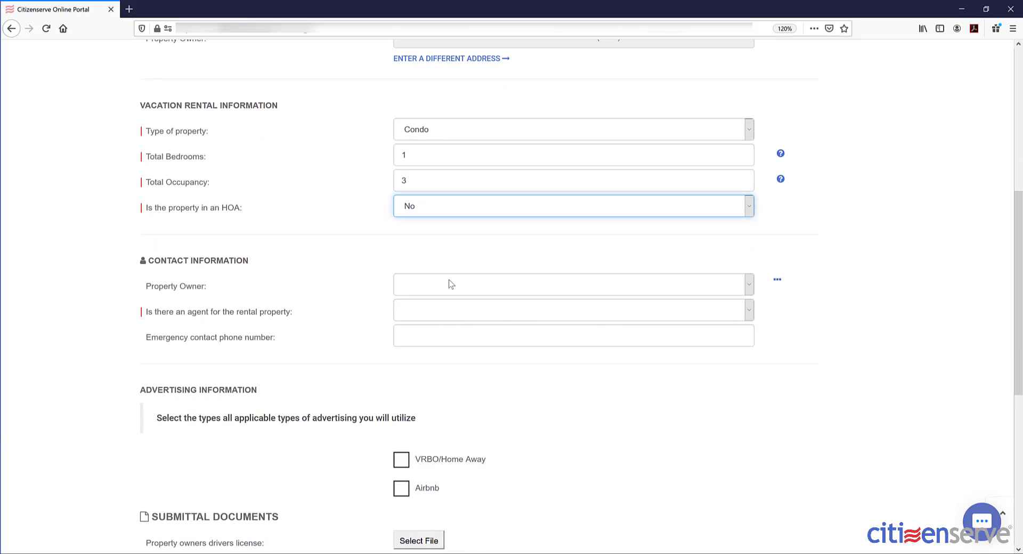
left_click(451, 281)
left_click(476, 334)
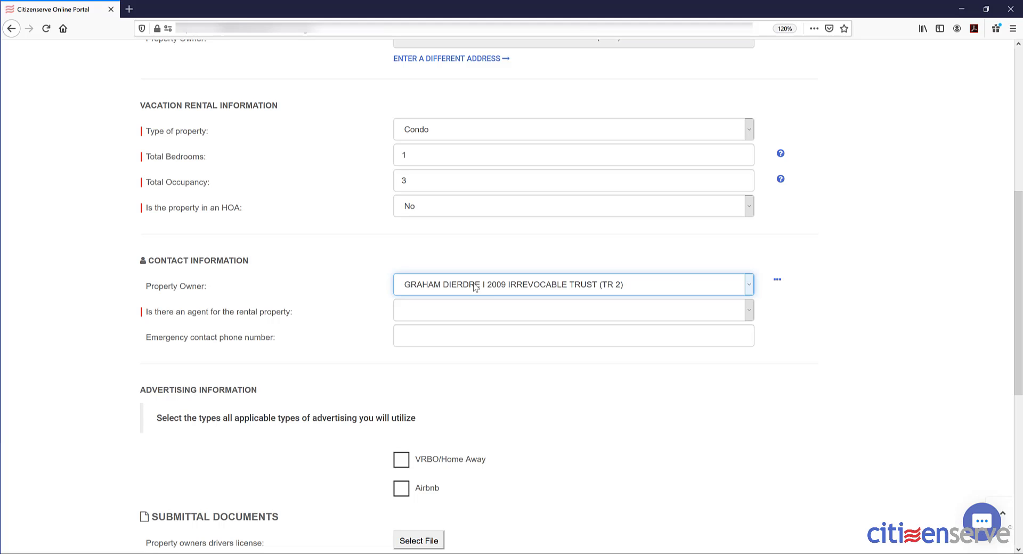
left_click(457, 307)
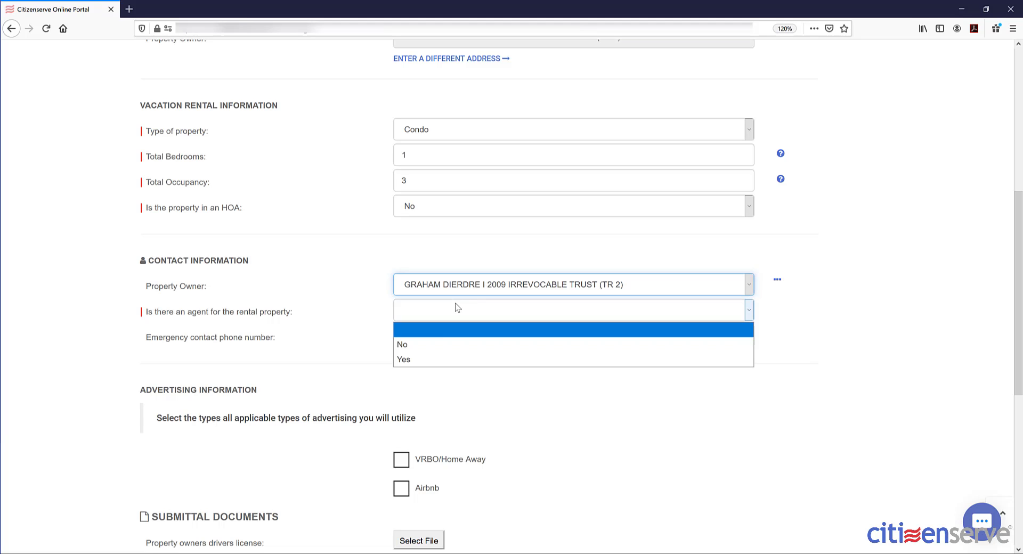
left_click(438, 345)
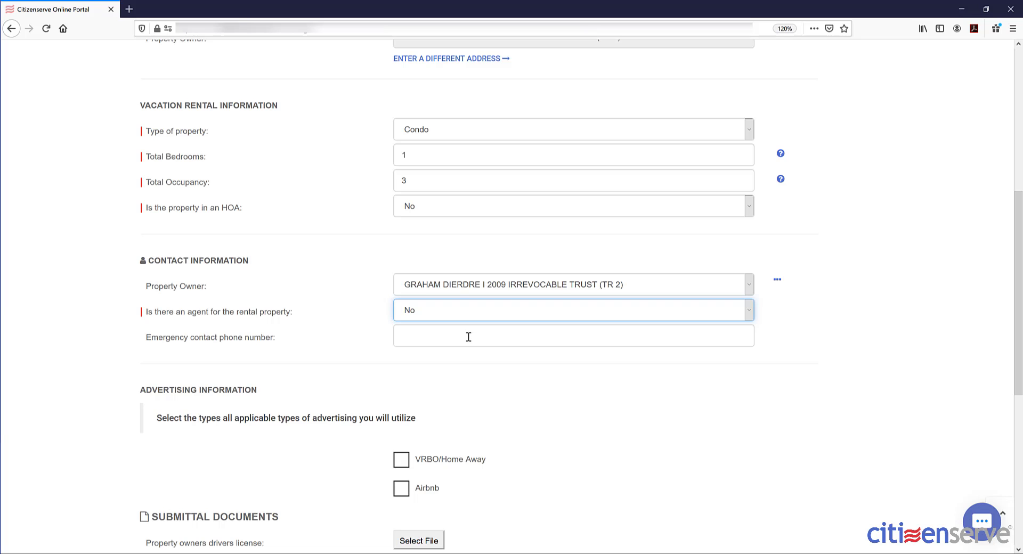
scroll(468, 336, "down", 2)
scroll(468, 336, "down", 2)
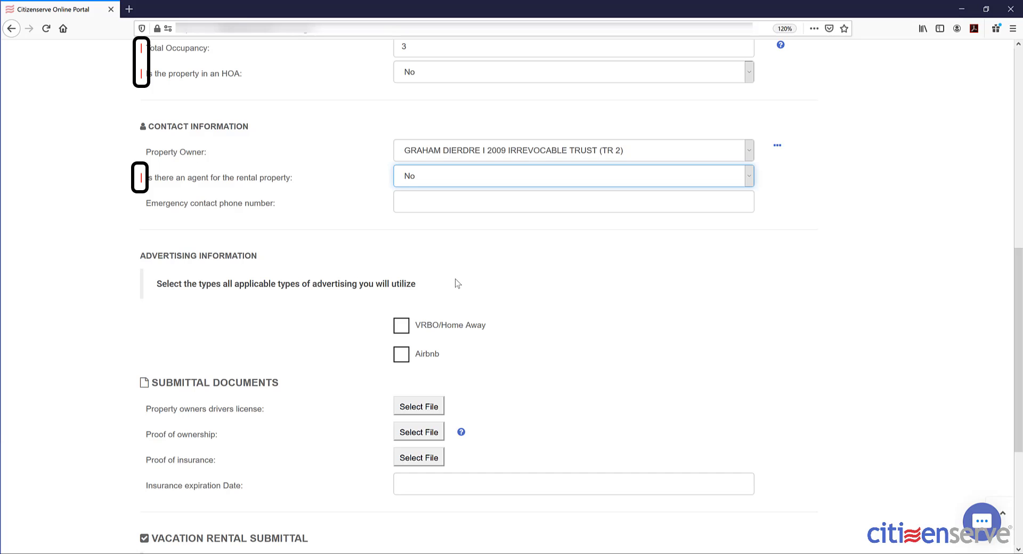
- Mark the rental as advertised on VRBO/Home Away with property ID 562730
scroll(457, 282, "down", 2)
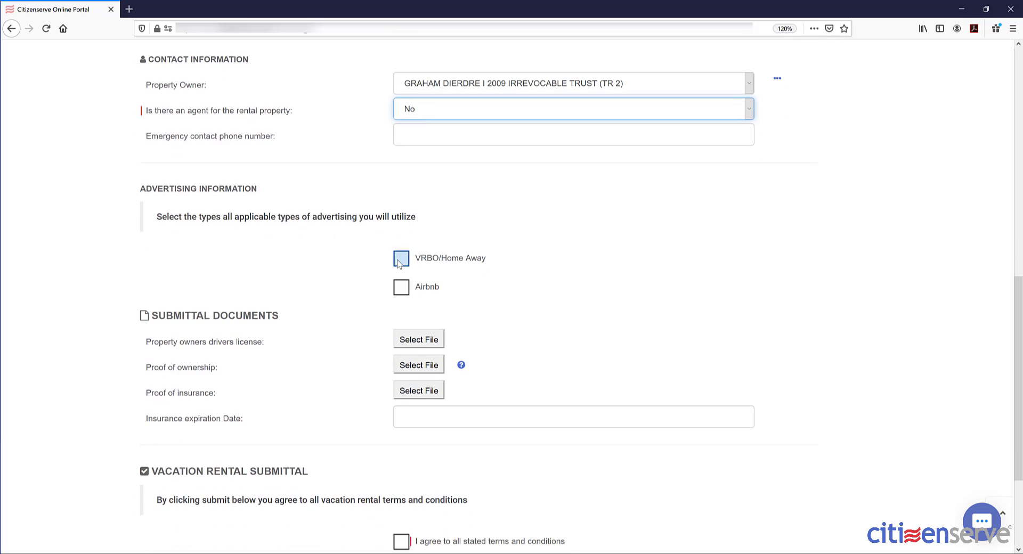
left_click(402, 258)
left_click(462, 283)
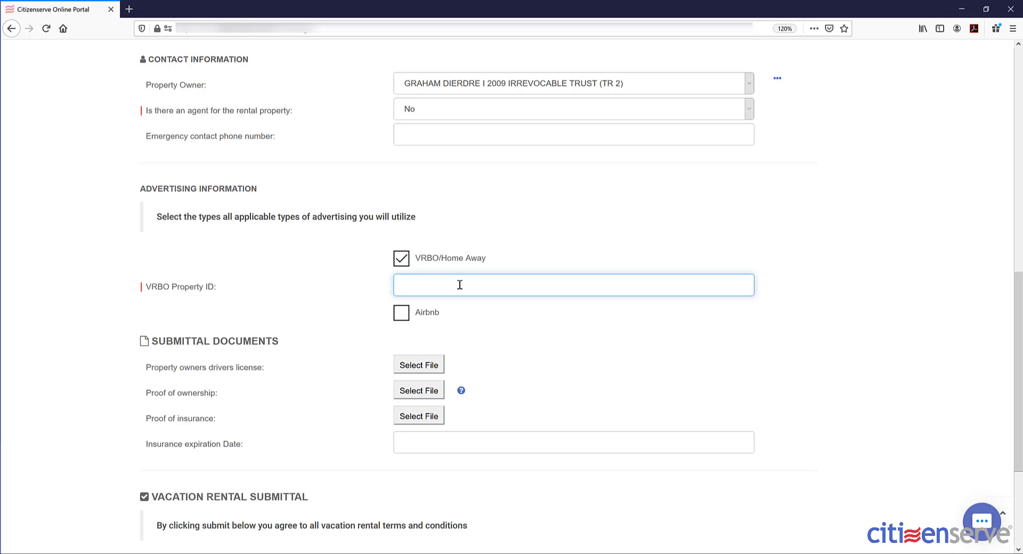
type("562730")
- Attach CA Drivers License.jpg, AffidavitofOwnership.pdf and Proof of Insurance doc.pdf as submittal documents
scroll(411, 370, "down", 1)
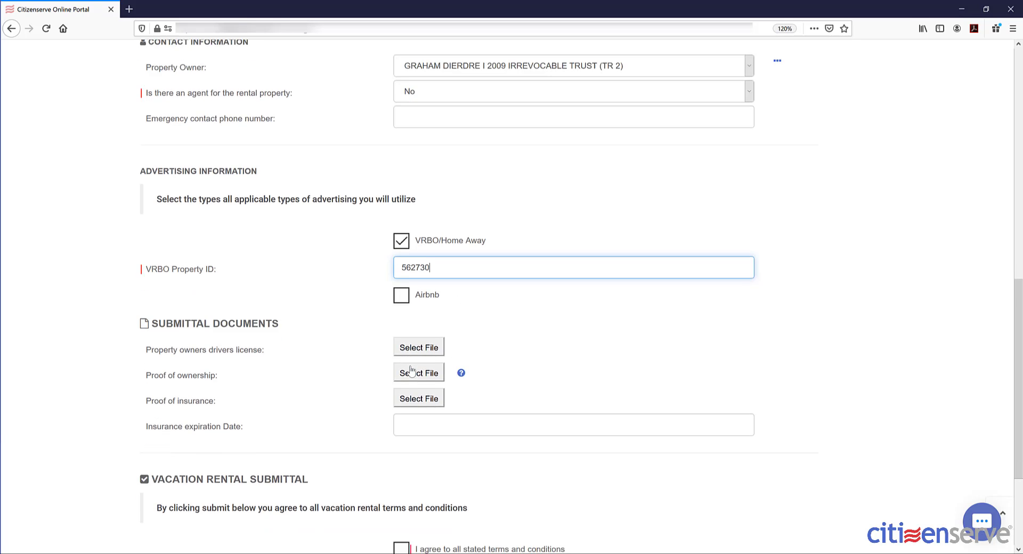
scroll(410, 367, "down", 4)
left_click(411, 230)
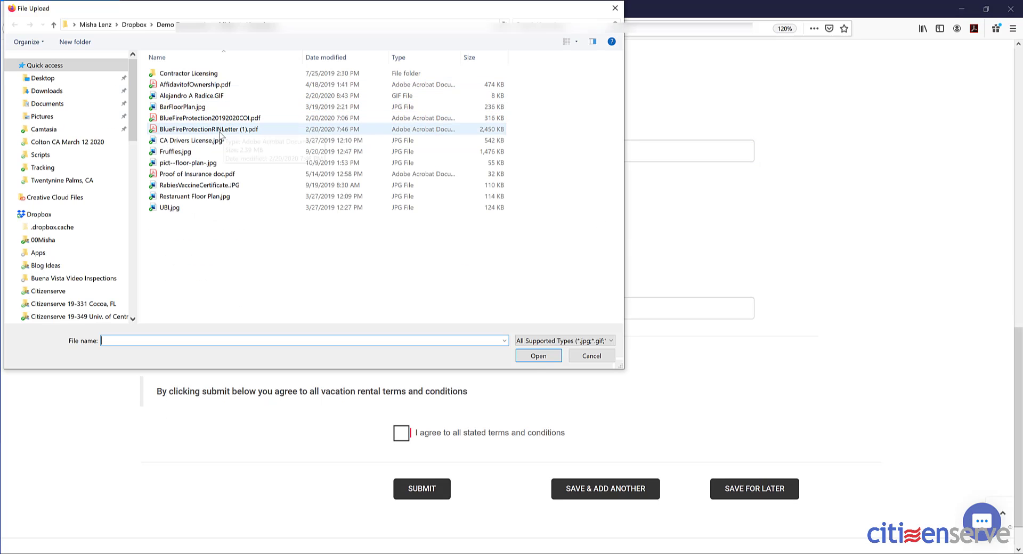
left_click(216, 140)
left_click(538, 356)
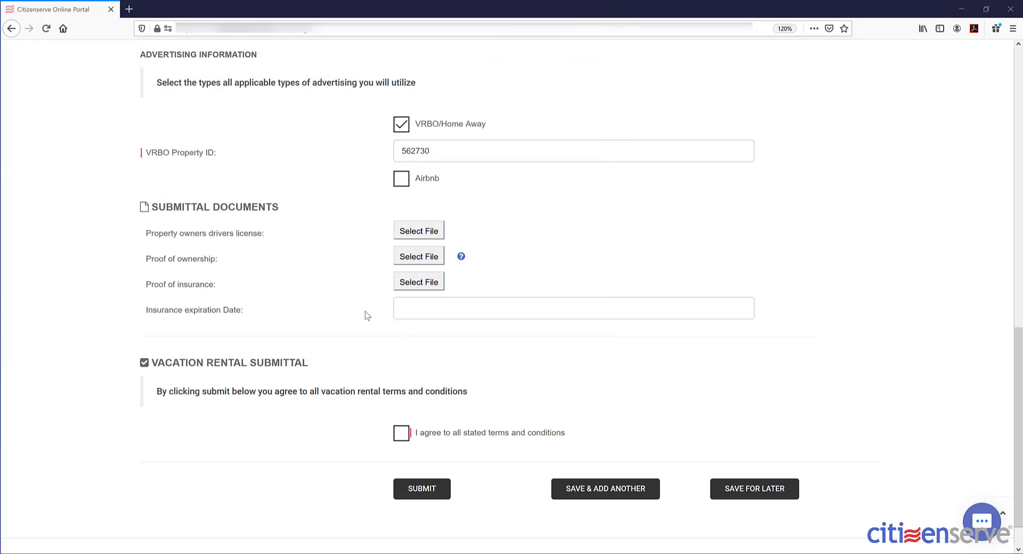
left_click(418, 257)
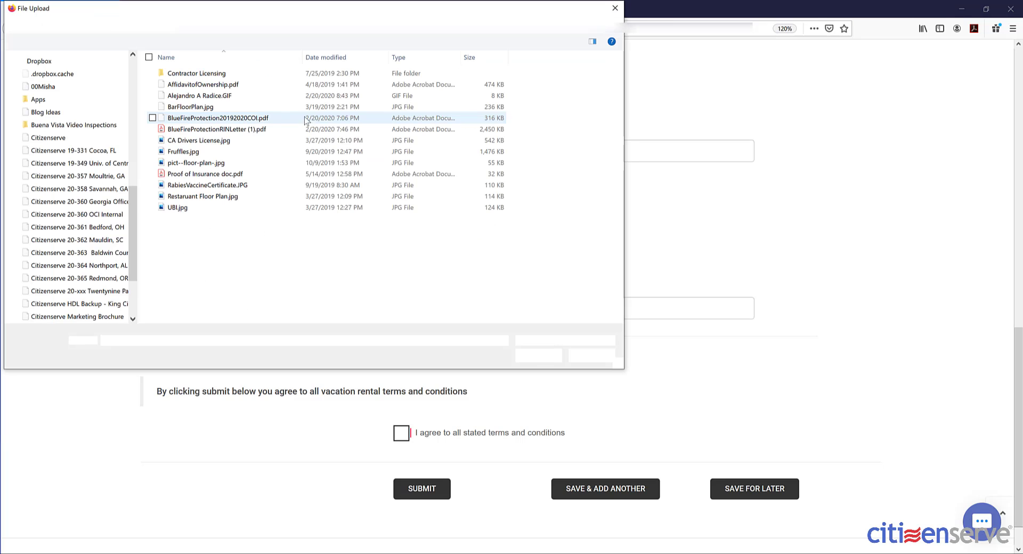
left_click(256, 84)
left_click(538, 356)
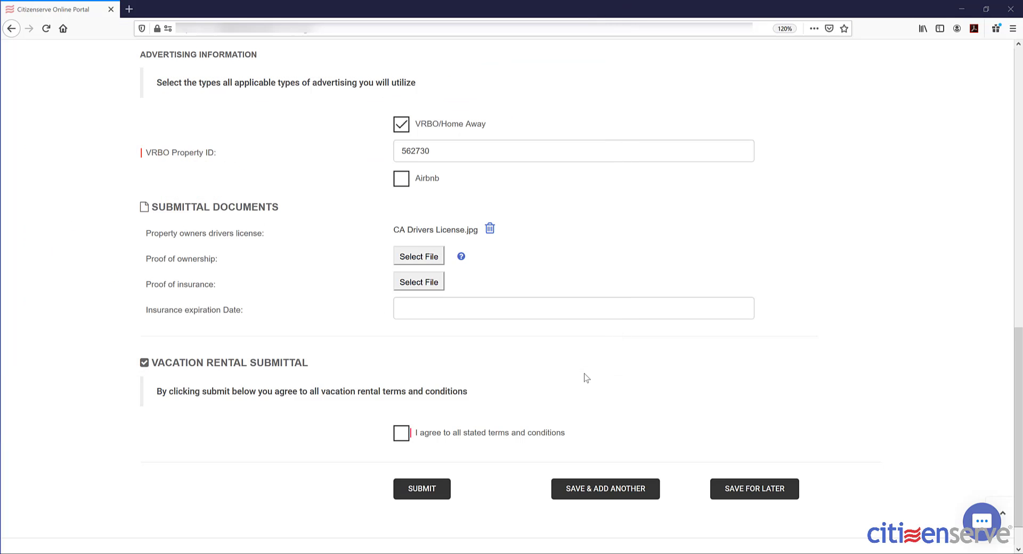
left_click(422, 293)
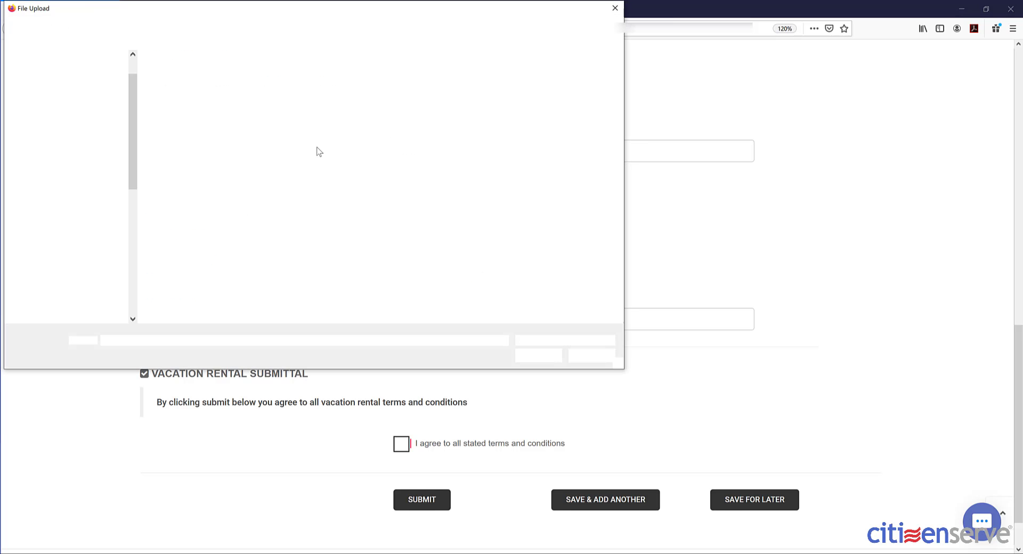
left_click(180, 175)
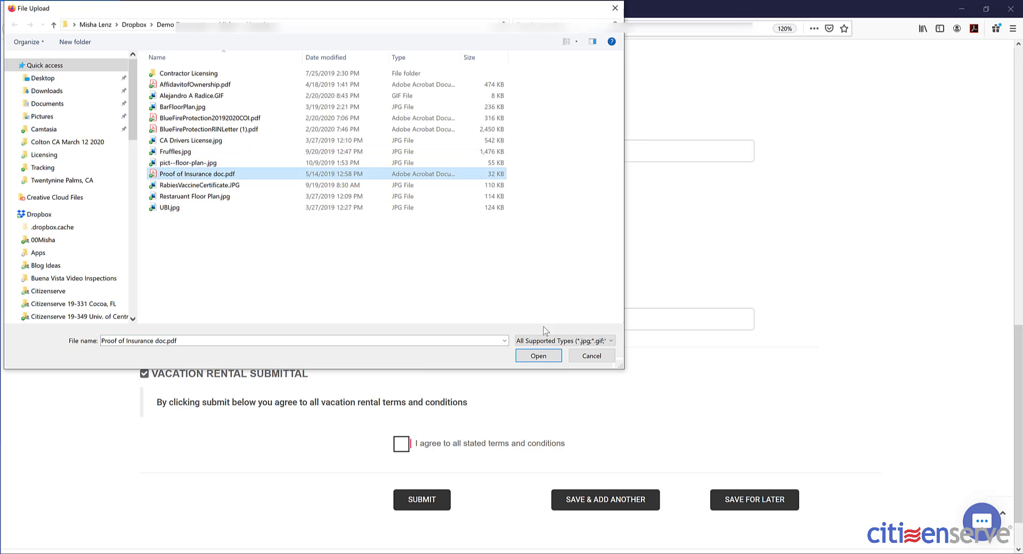
left_click(538, 355)
scroll(545, 373, "down", 1)
- Enter insurance expiration 10/01/2021, accept the terms, submit the application, and acknowledge receipt
left_click(465, 268)
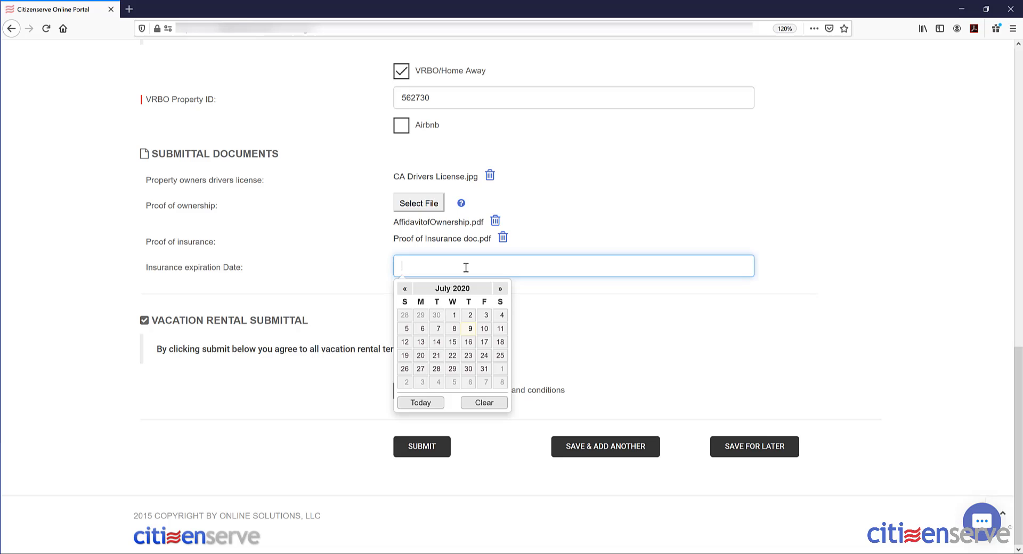
type("10/01/2021")
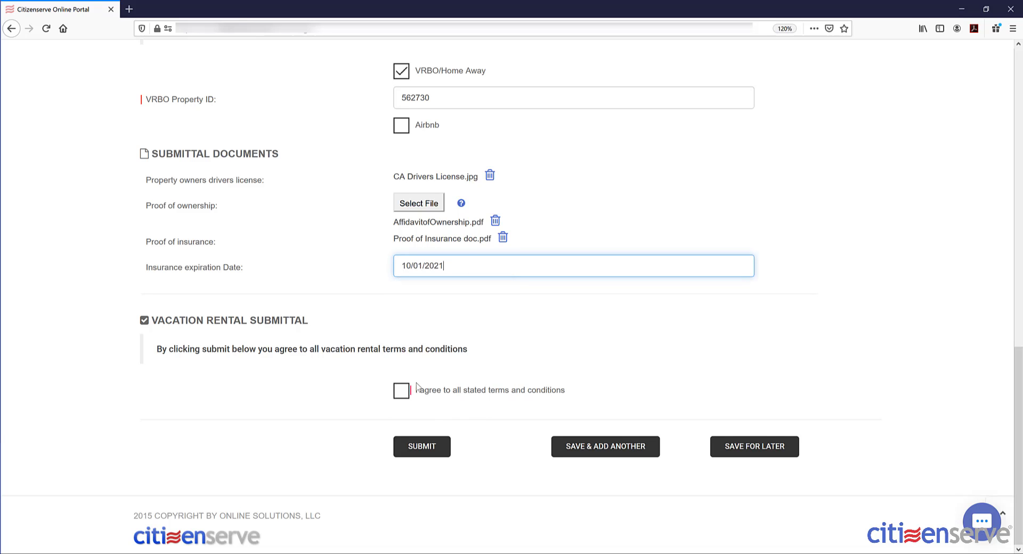
left_click(399, 393)
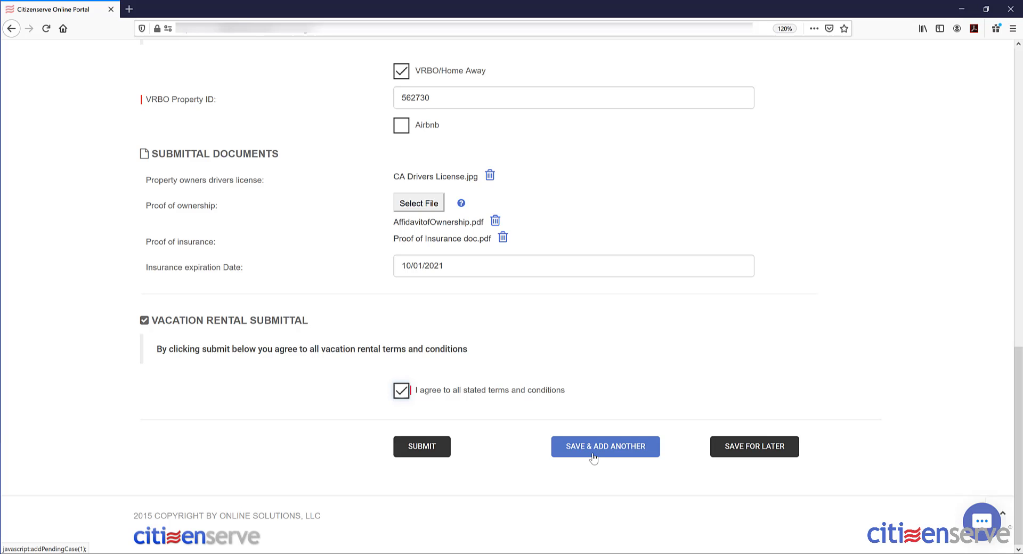
left_click(411, 448)
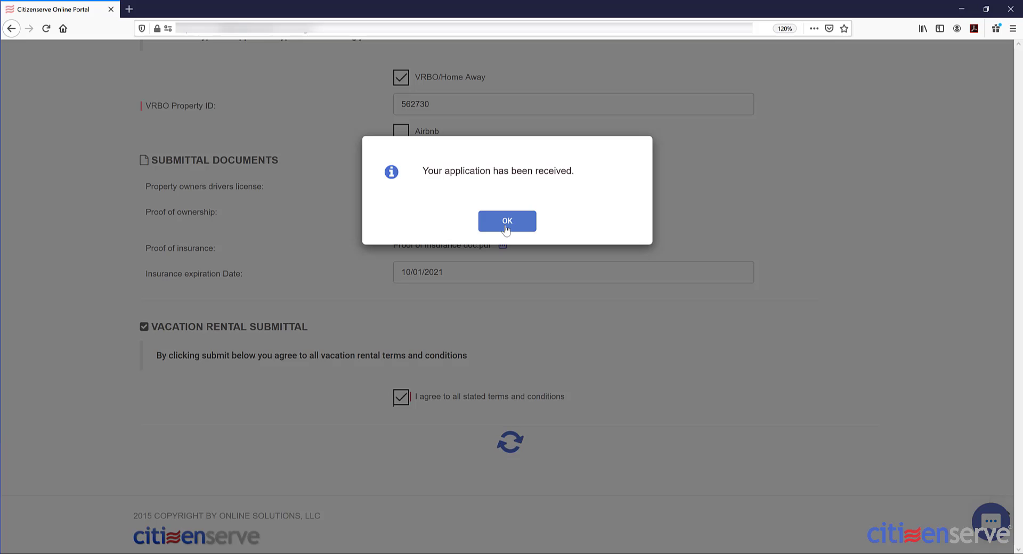
left_click(506, 225)
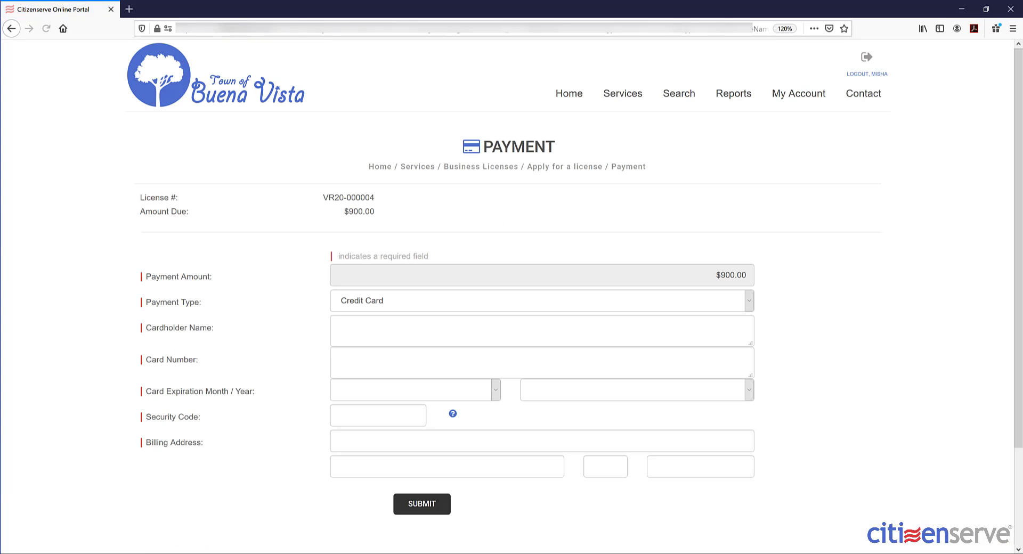
- Pay the $900.00 fee by credit card, entering the cardholder name, card details and suggested billing address
left_click(438, 333)
type("Misha")
key("Tab")
type("4111111111111111")
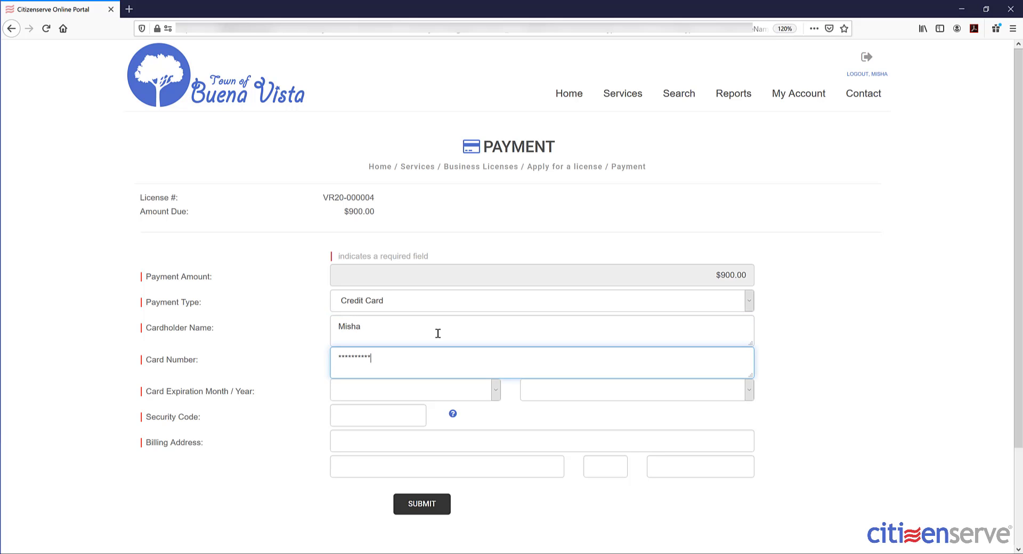
key("Tab")
type("December")
key("Tab")
type("2020")
key("Tab")
type("123")
key("Tab")
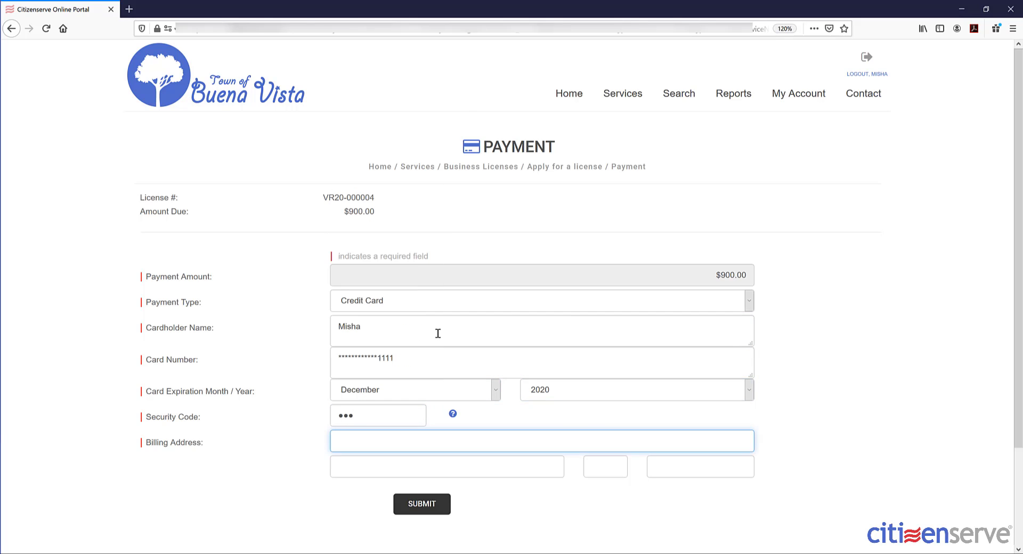
type("123")
left_click(374, 461)
key("Return")
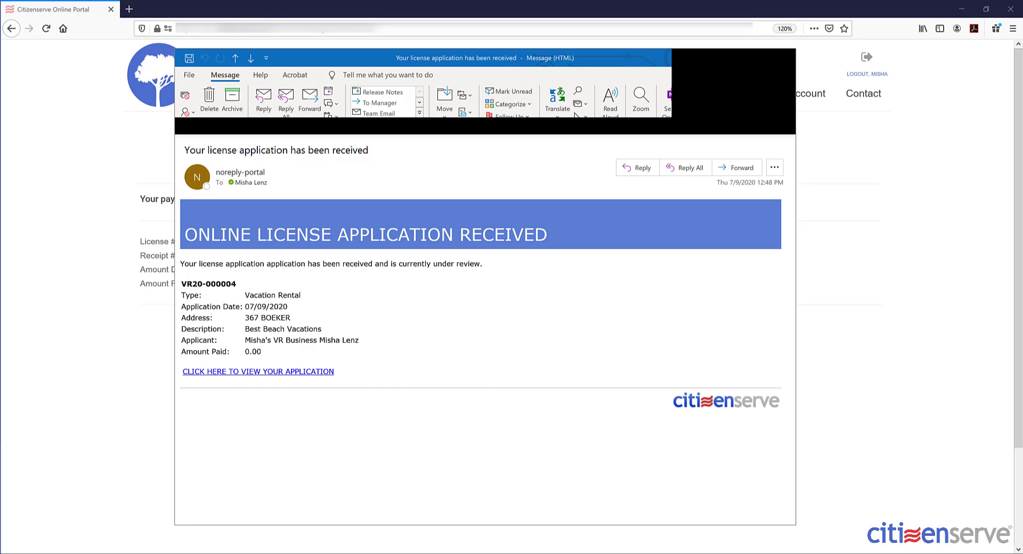
- Switch to the payment-received confirmation email in Outlook
left_click(236, 58)
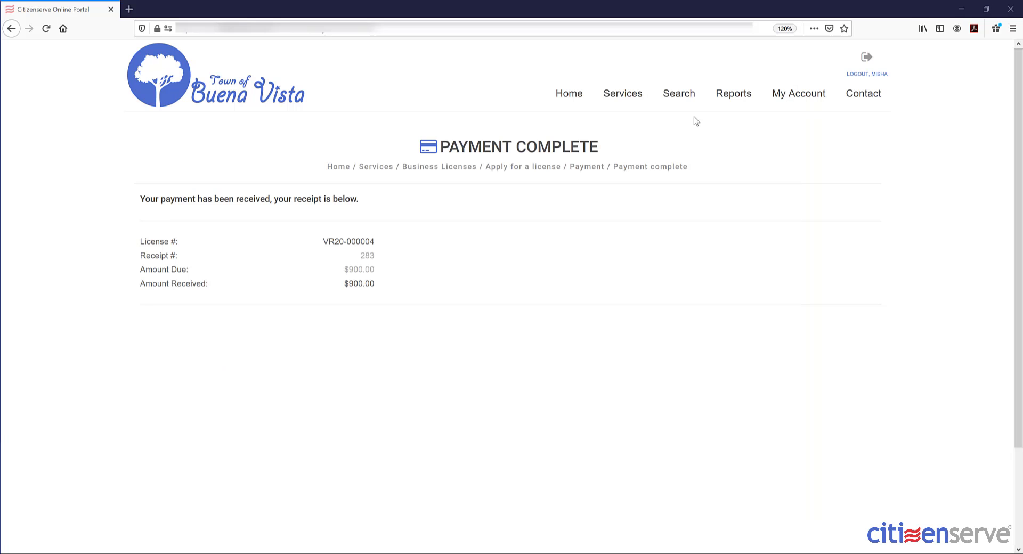
- Open license VR20-000004 from My Business Licenses and view its pending reviews
left_click(815, 106)
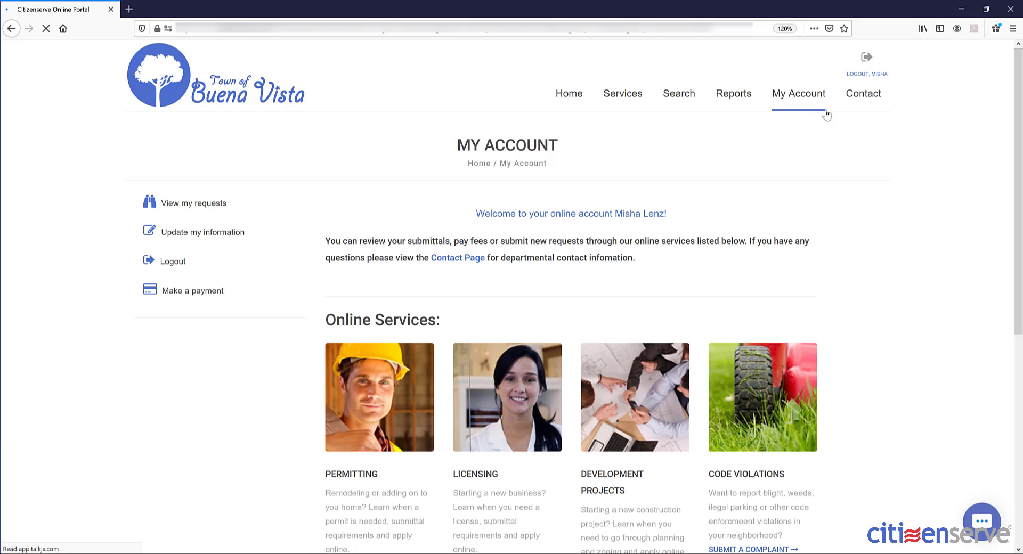
left_click(152, 202)
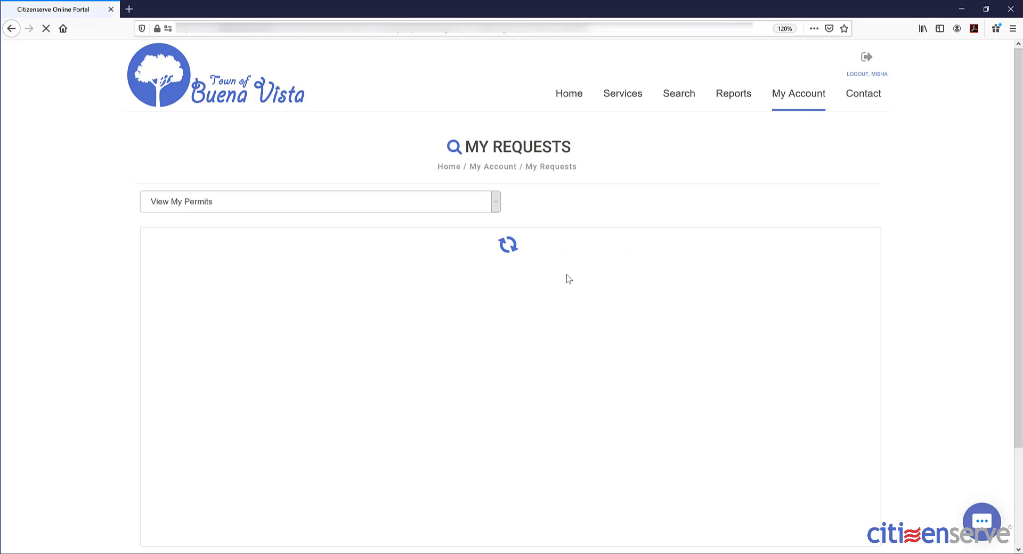
left_click(236, 213)
left_click(235, 233)
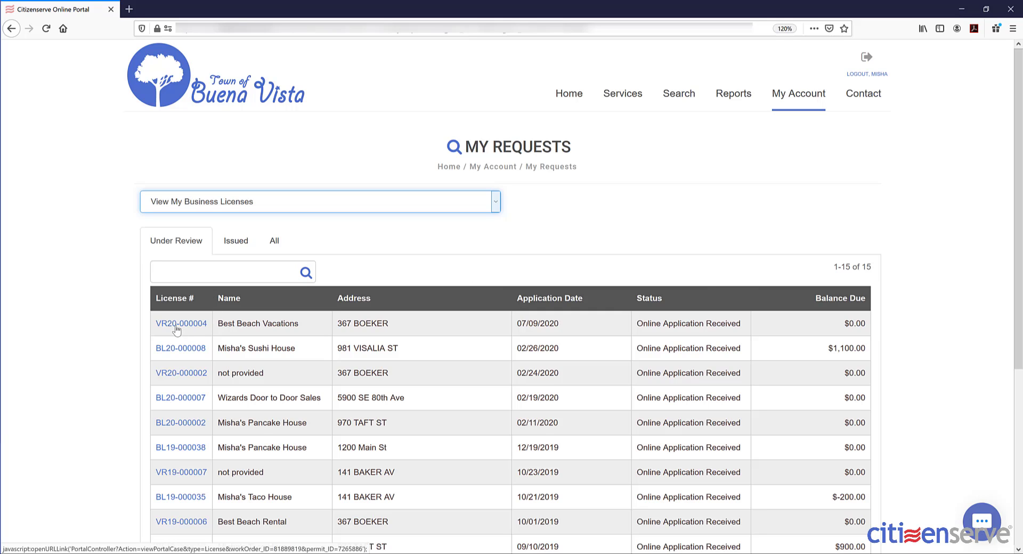
left_click(175, 324)
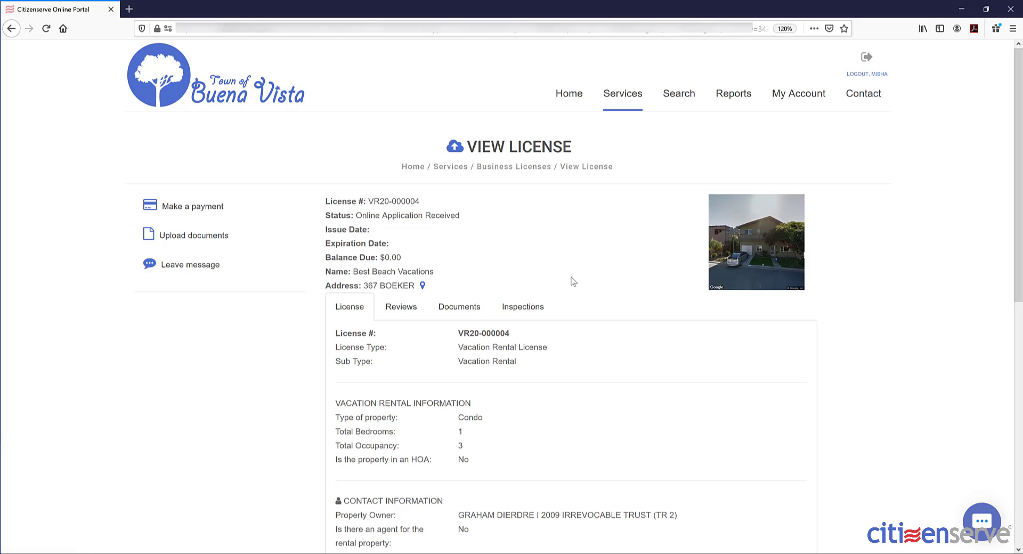
scroll(572, 281, "down", 4)
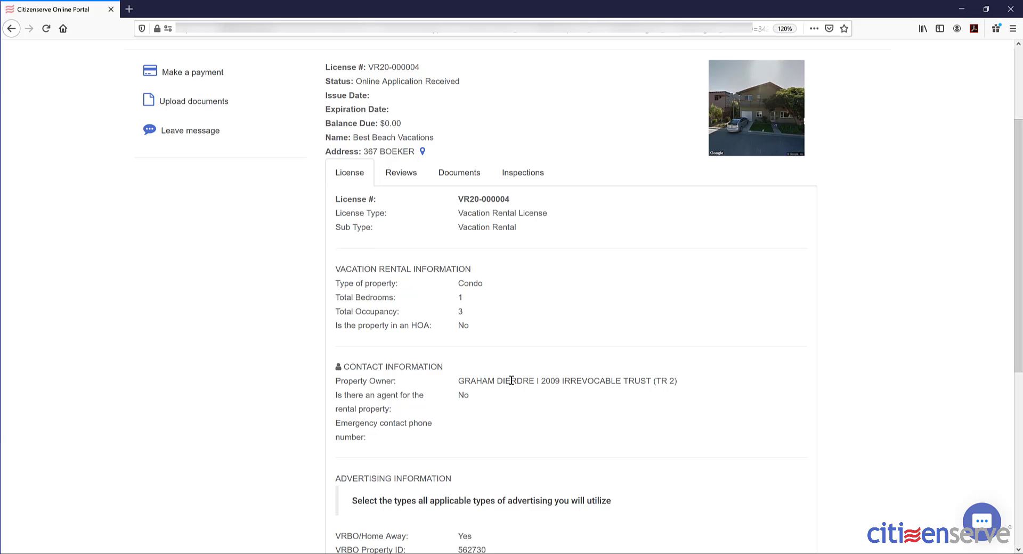
left_click(401, 172)
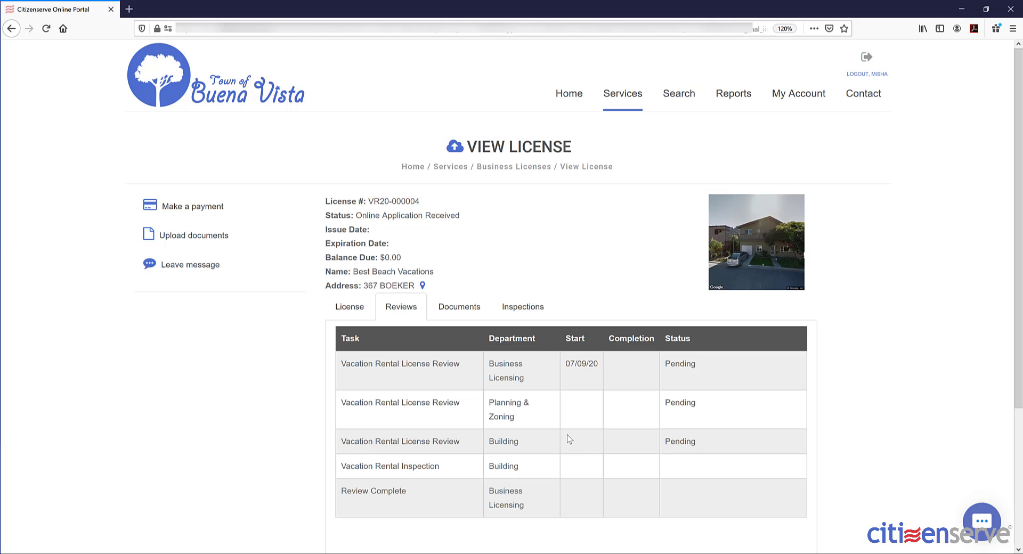
- Check the license's Documents and Inspections tabs, then minimize the portal to reveal the staff home page
left_click_drag(441, 467, 341, 467)
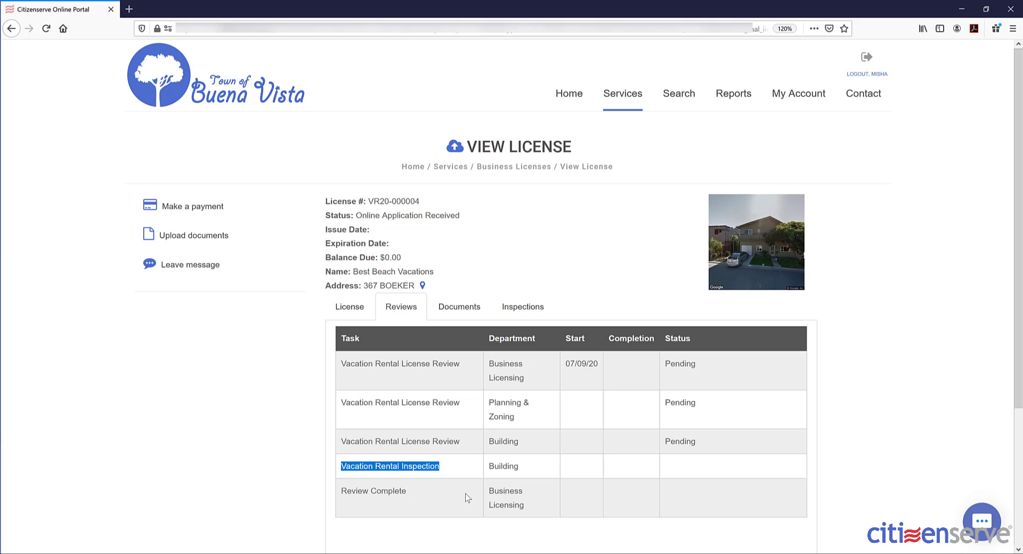
left_click(459, 307)
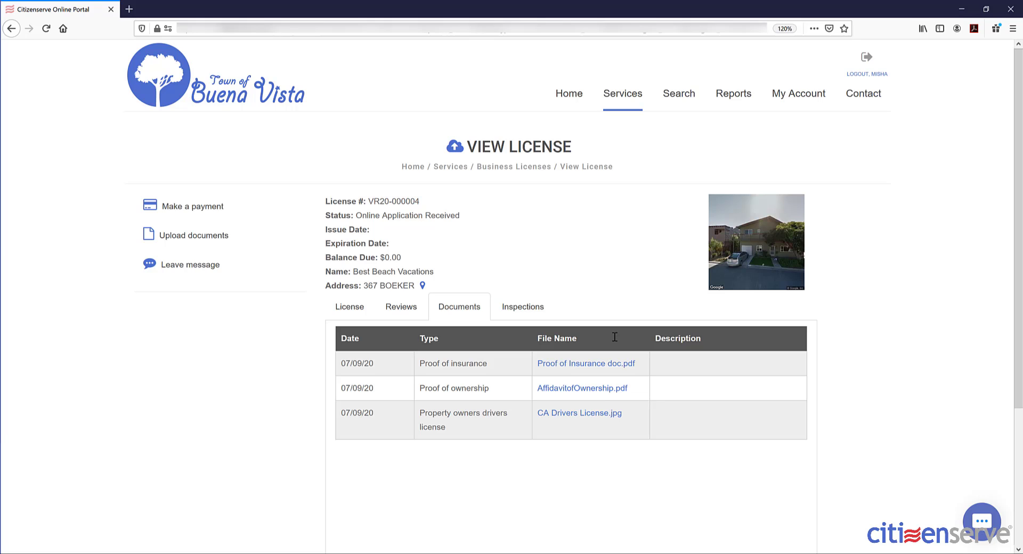
left_click(522, 306)
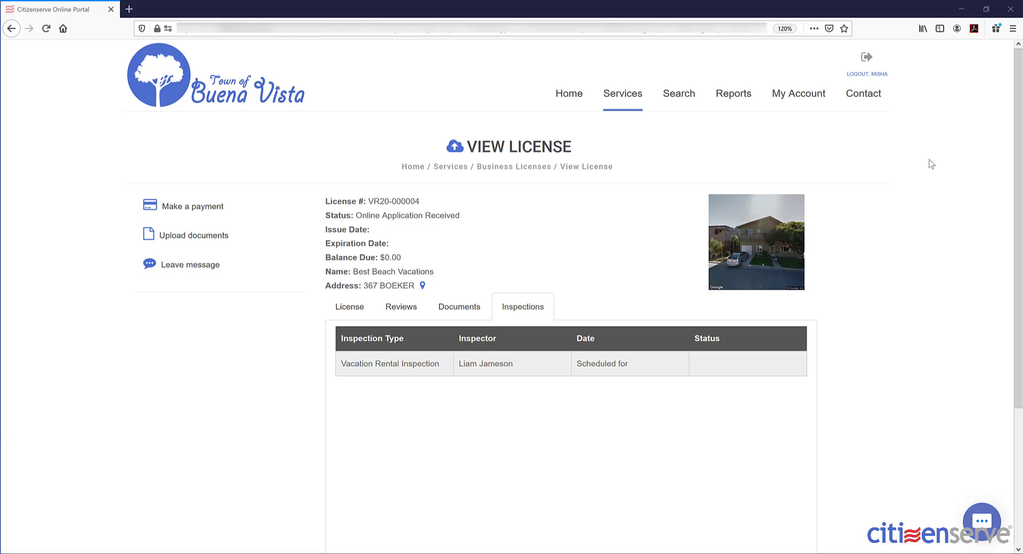
left_click(962, 9)
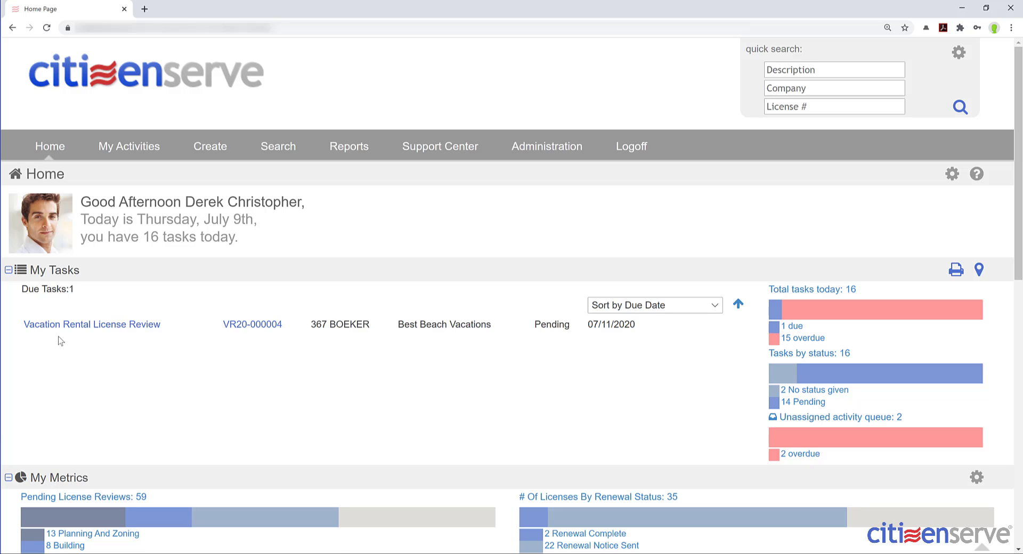
- Open the VR20-000004 Vacation Rental License Review task and its full License Detail record
left_click(113, 331)
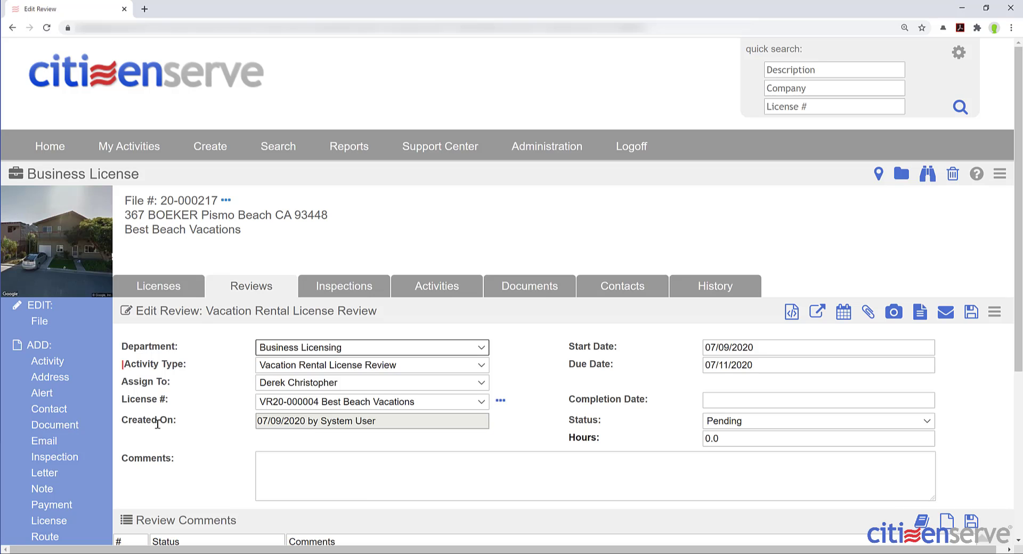
scroll(163, 435, "down", 1)
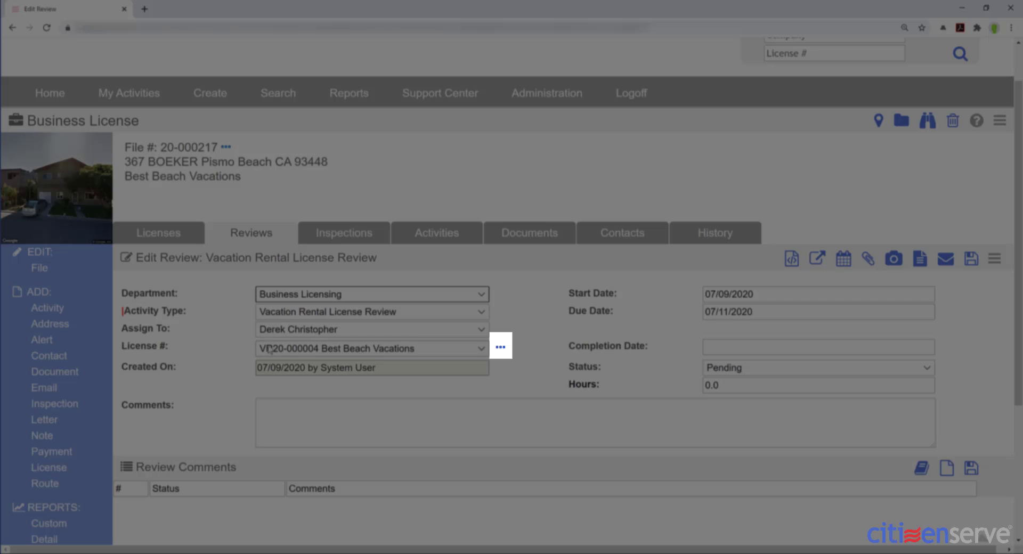
left_click(500, 348)
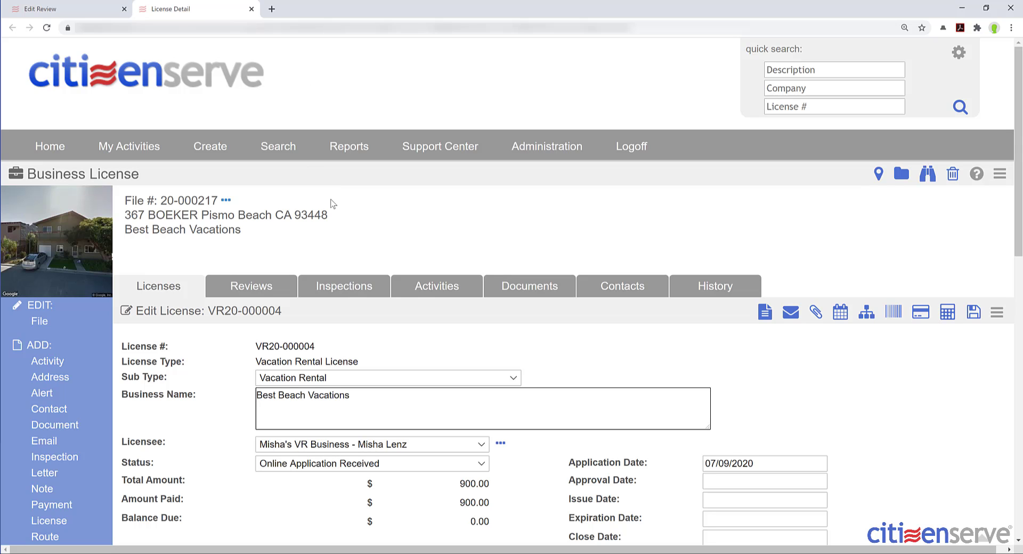
- Set the license status to Under Review
scroll(335, 213, "down", 2)
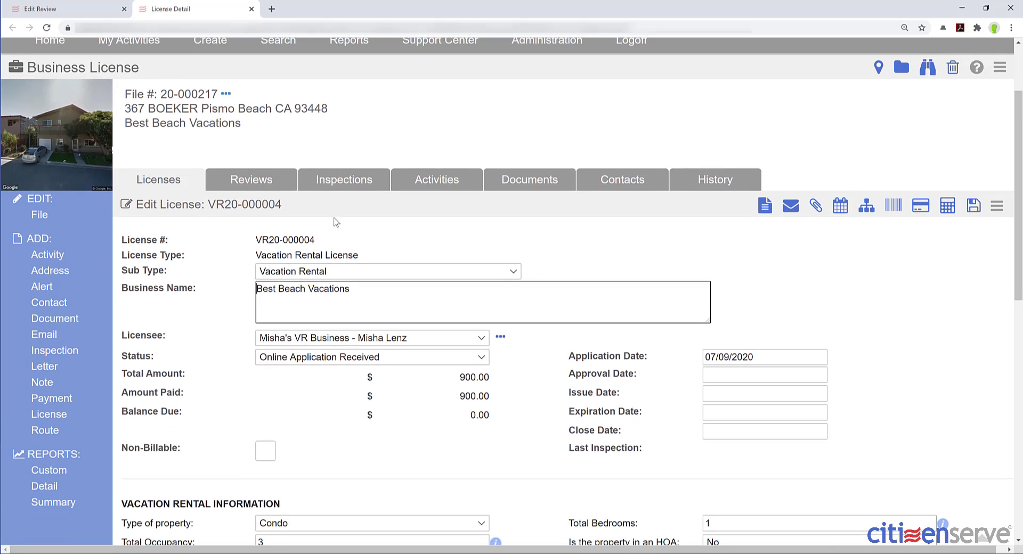
scroll(336, 223, "down", 2)
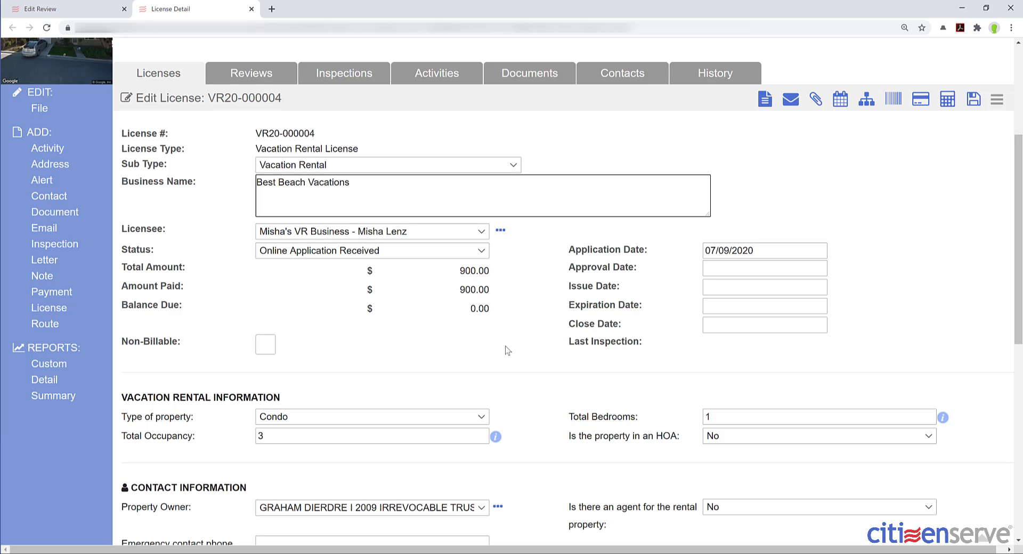
left_click(356, 253)
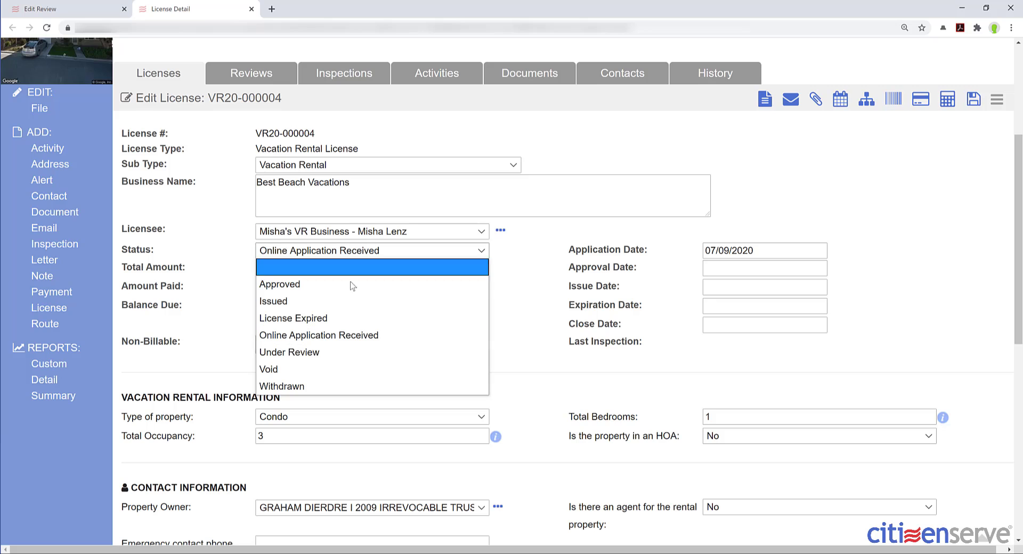
left_click(321, 351)
- Check the VRBO Property ID 562730 under Advertising Information and open its Vrbo listing
scroll(536, 310, "down", 2)
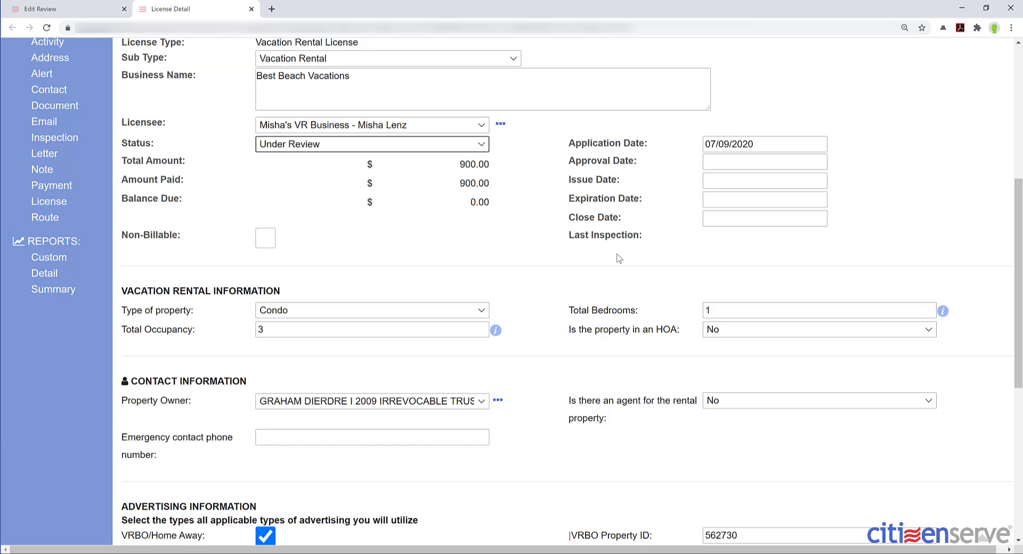
scroll(606, 278, "down", 1)
scroll(606, 279, "down", 2)
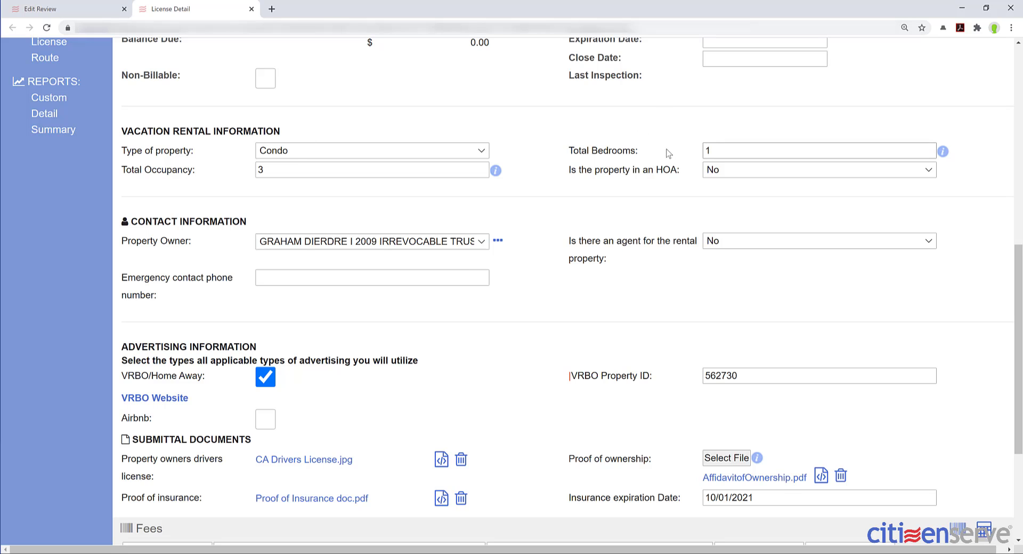
scroll(420, 148, "down", 3)
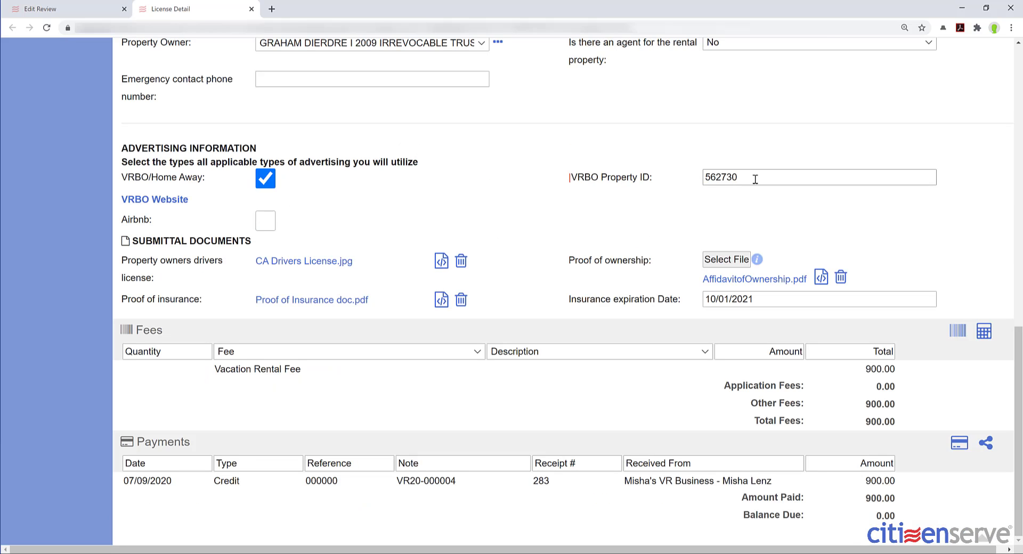
left_click_drag(752, 180, 683, 180)
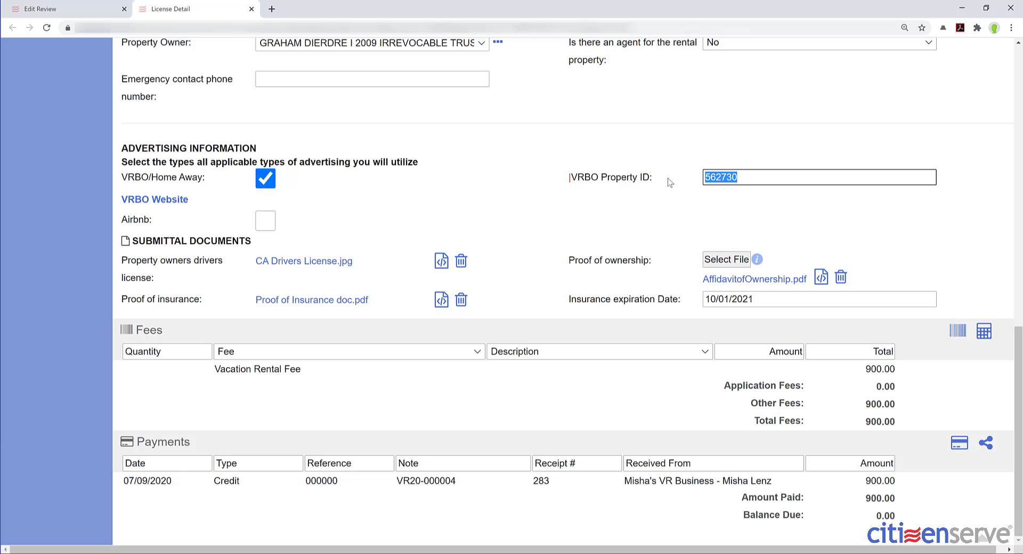
left_click(224, 216)
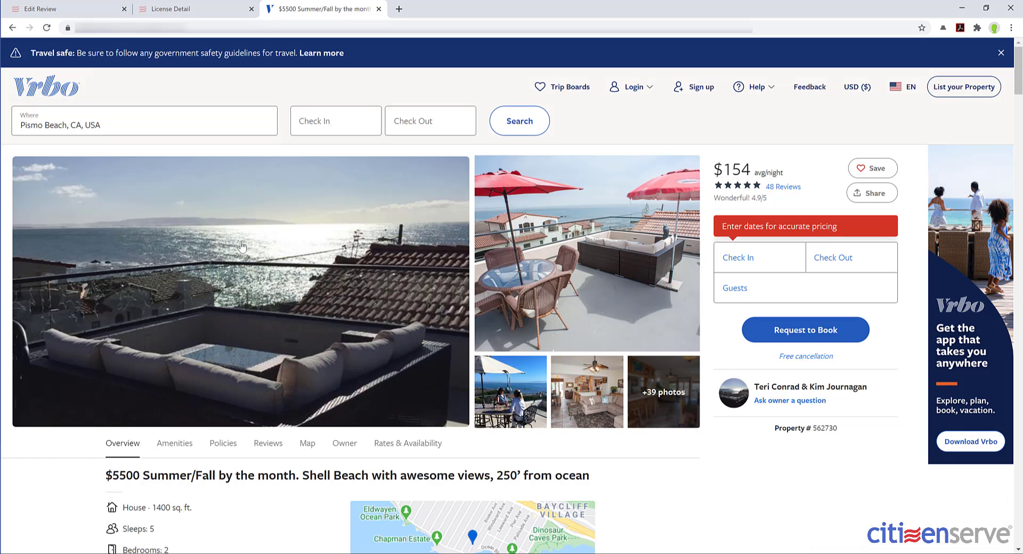
- Read the Vrbo listing details (house, sleeps 5, 2 bedrooms), then return to the license record
scroll(242, 246, "down", 3)
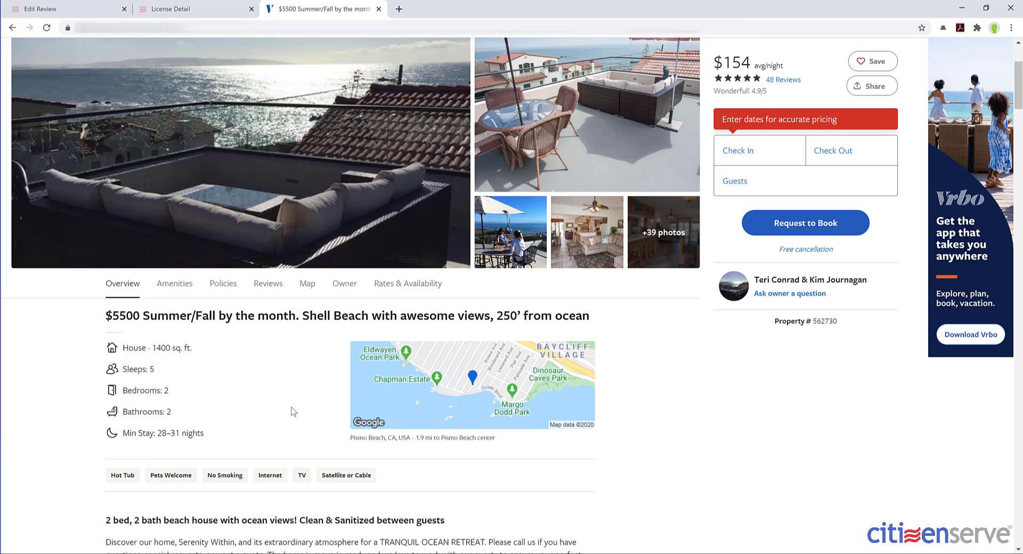
scroll(290, 411, "down", 3)
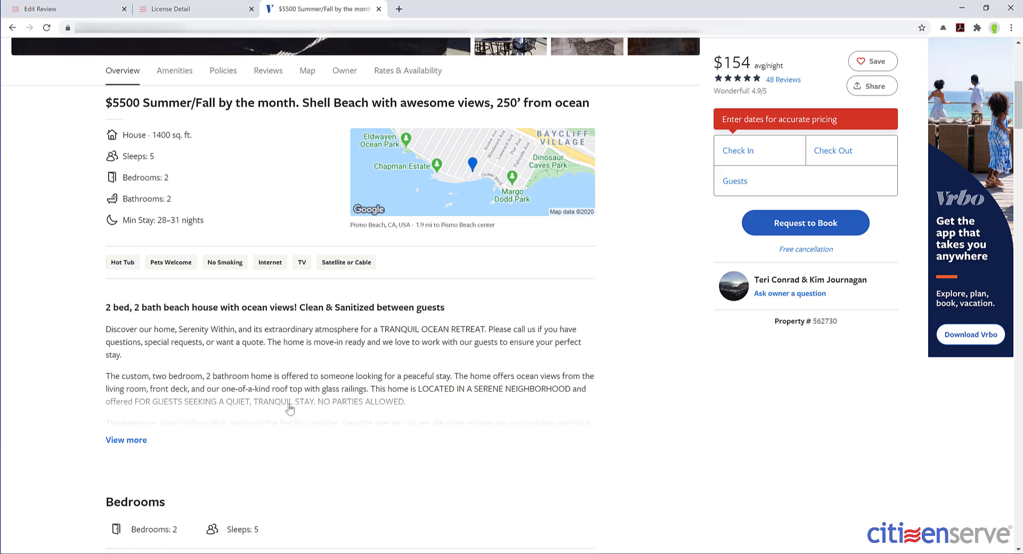
key("ctrl+shift+Tab")
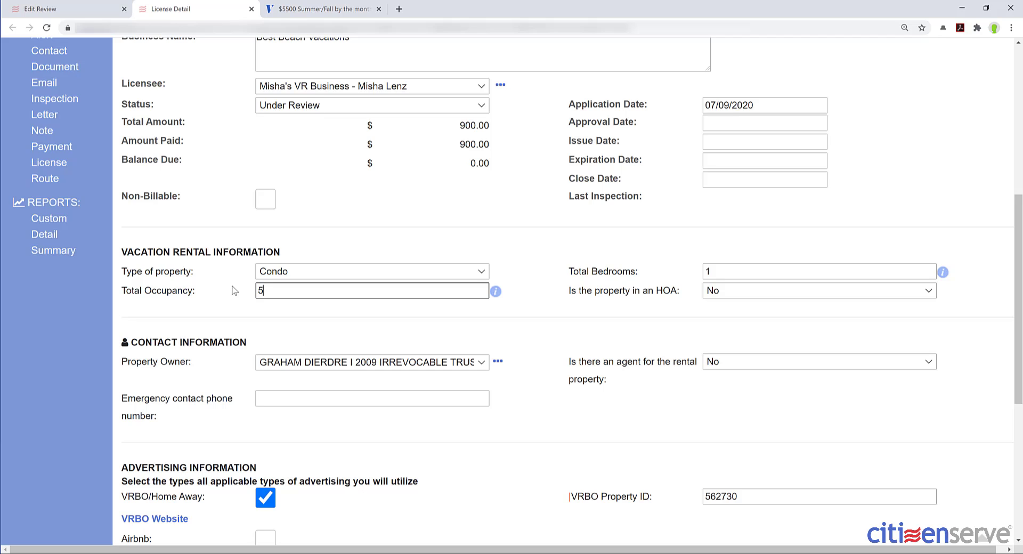
- Change Total Occupancy from 3 to 5 and Total Bedrooms from 1 to 2
type("5")
key("Tab")
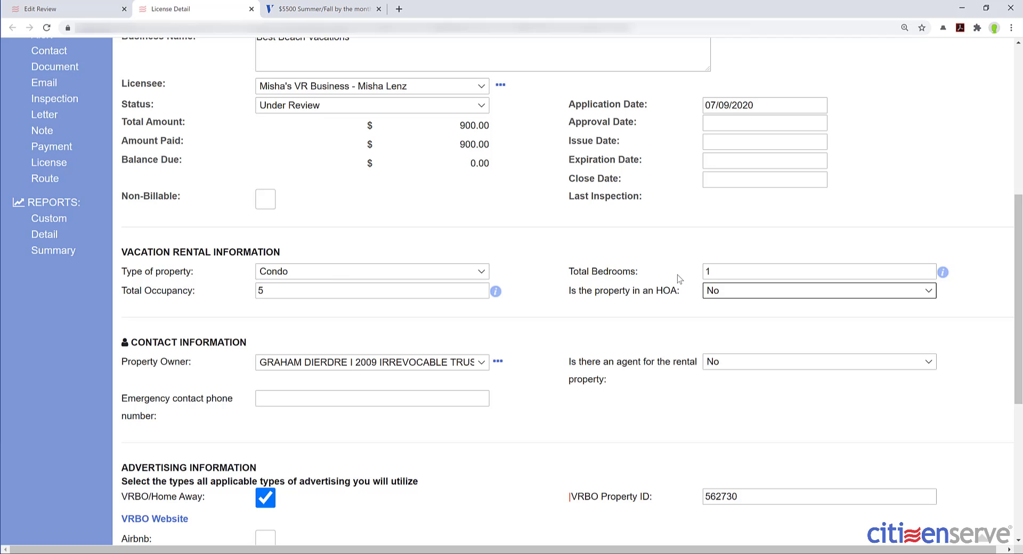
double_click(702, 273)
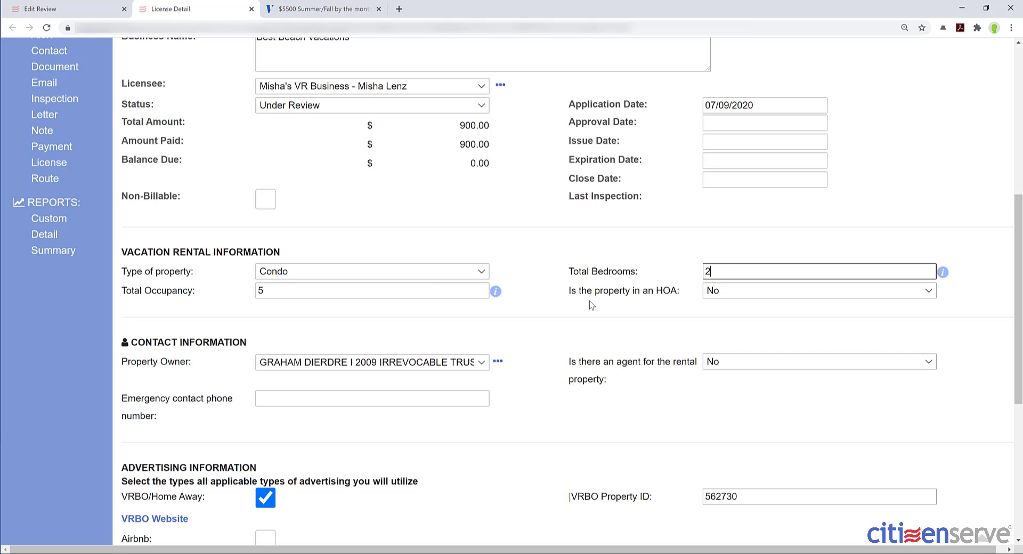
scroll(590, 304, "down", 5)
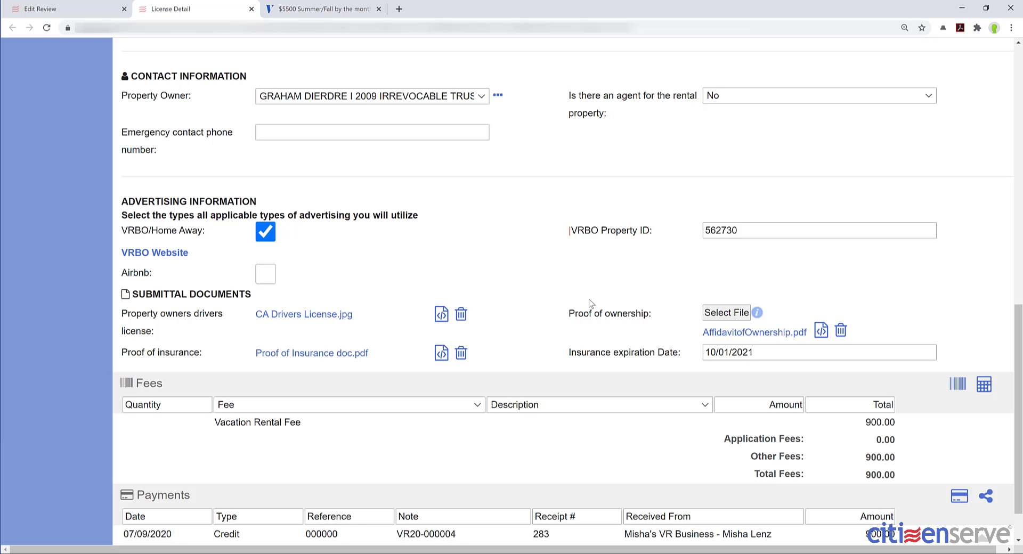
- Add a fee with quantity 25.0 and description 'Misc. Fee'
left_click(957, 385)
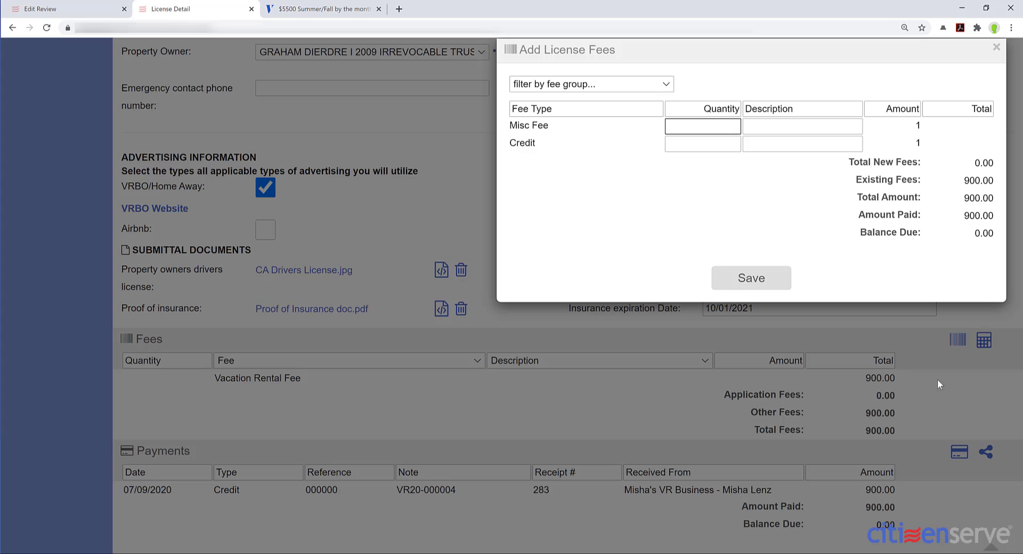
type("25.0")
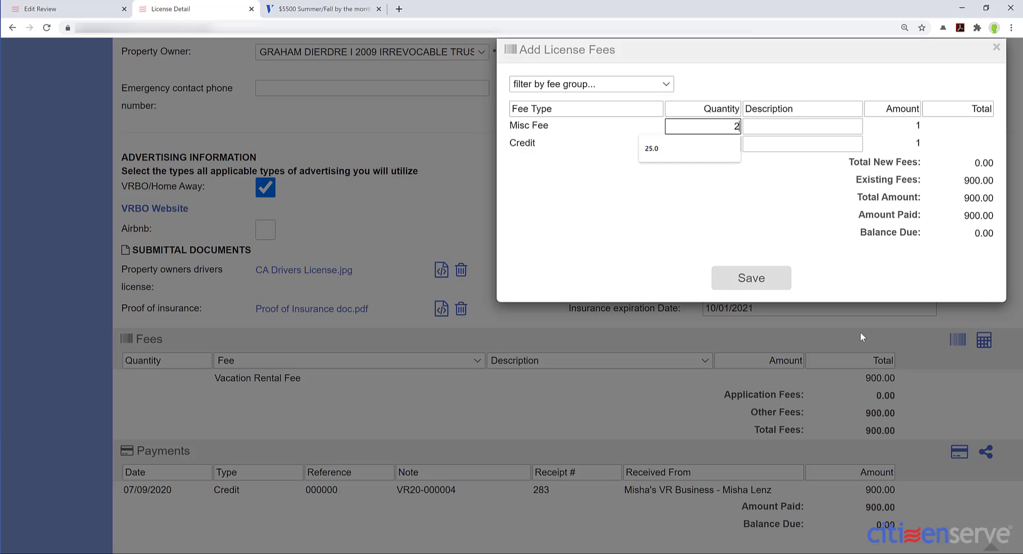
key("Tab")
type("M")
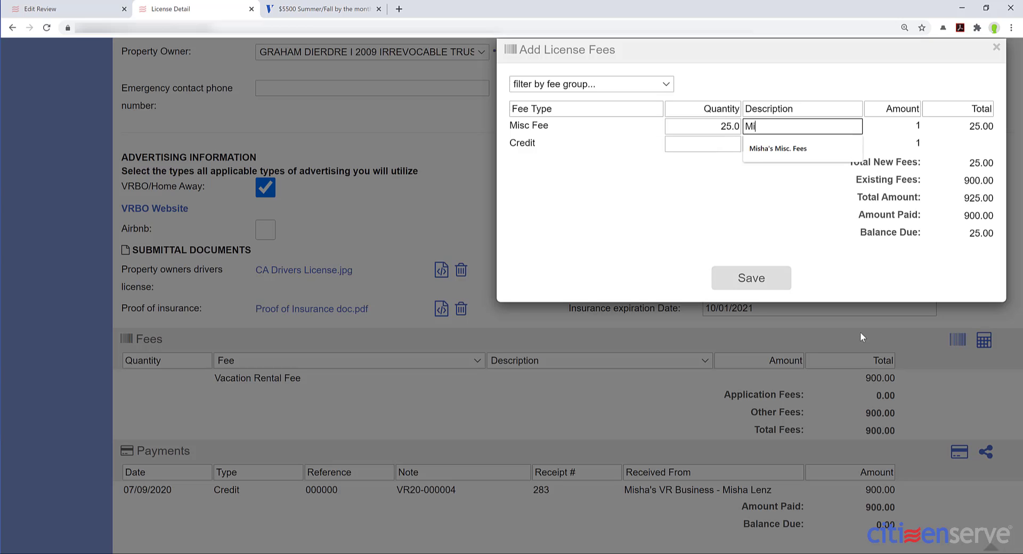
type("isc. Fee")
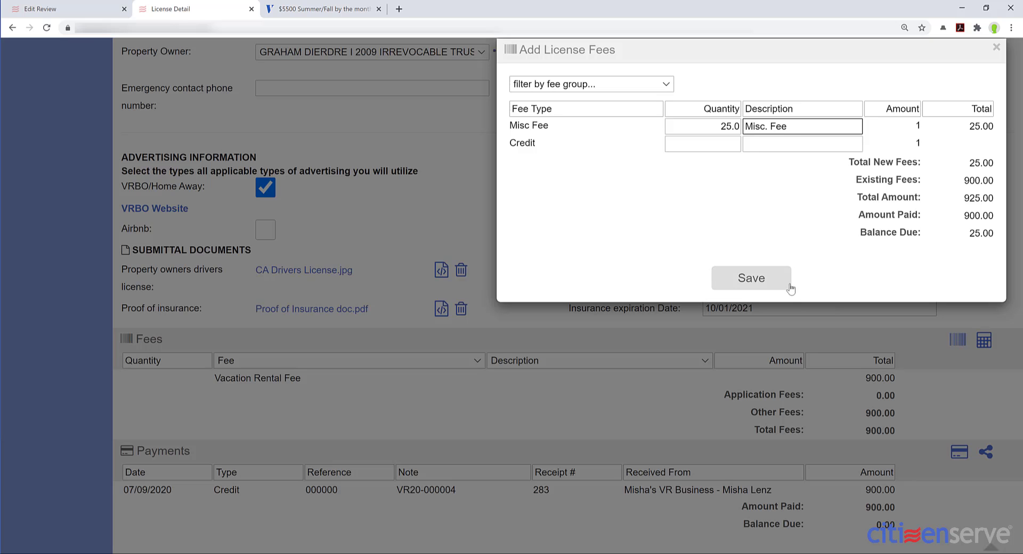
left_click(733, 279)
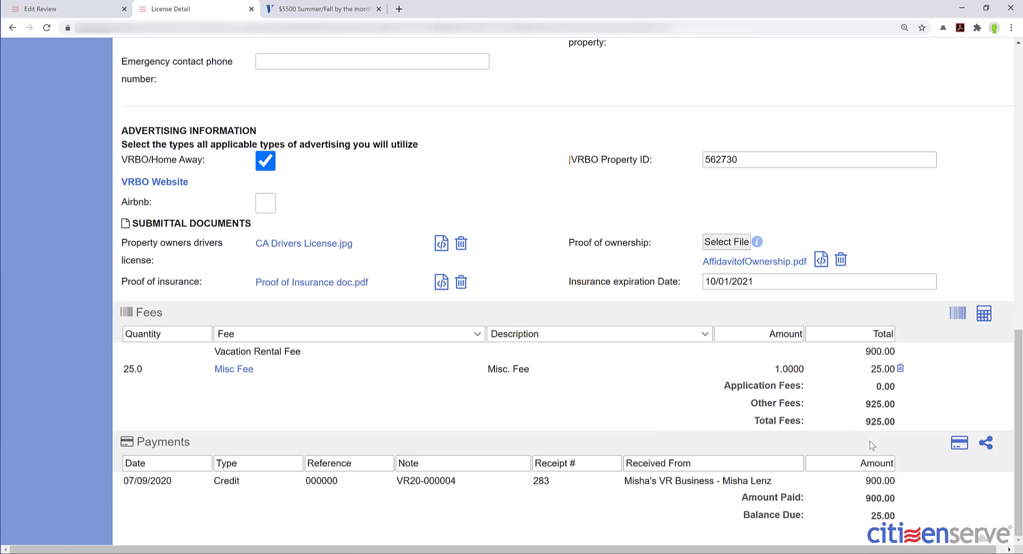
- Record a 25 Credit payment, reference AMEX, received from the licensee business
left_click(955, 449)
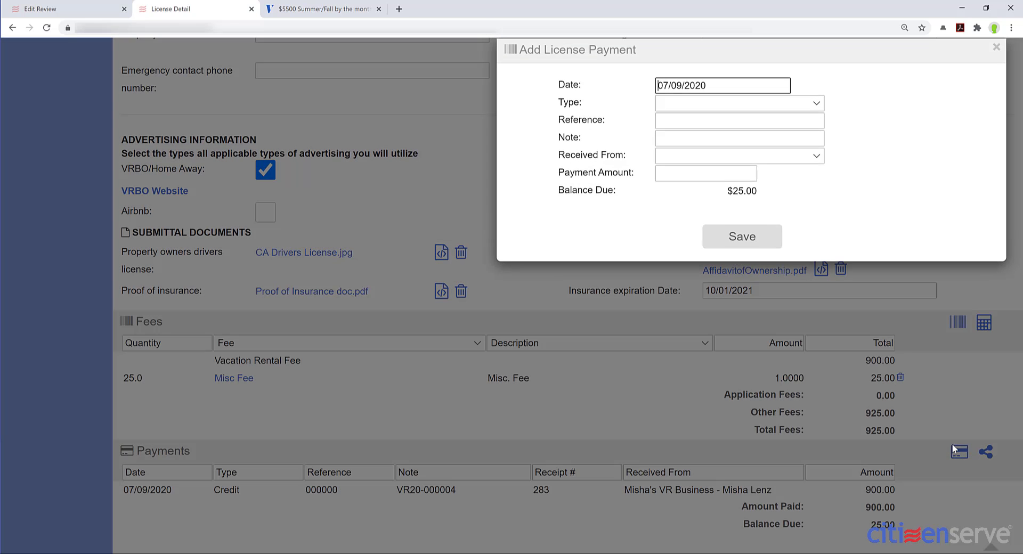
left_click(791, 106)
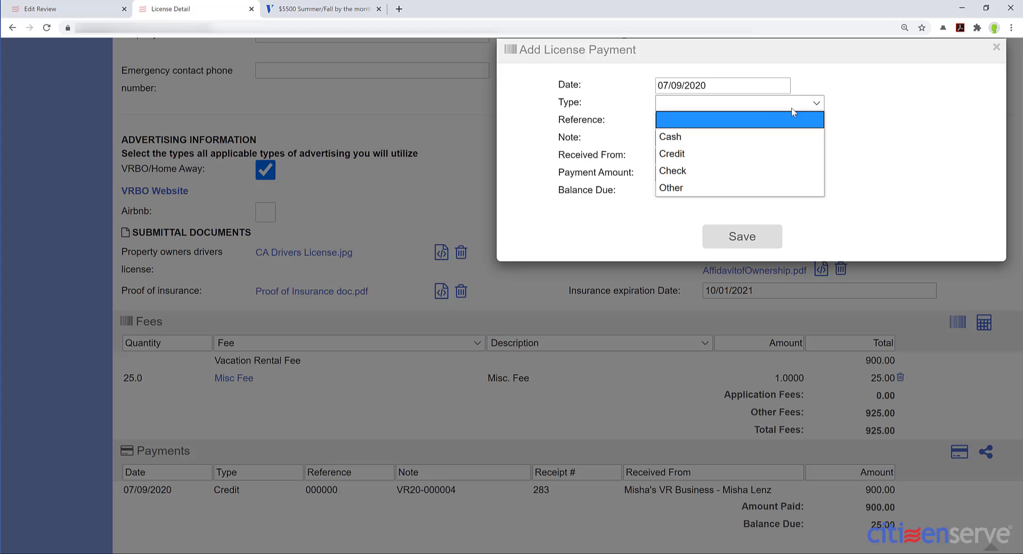
left_click(724, 149)
left_click(748, 121)
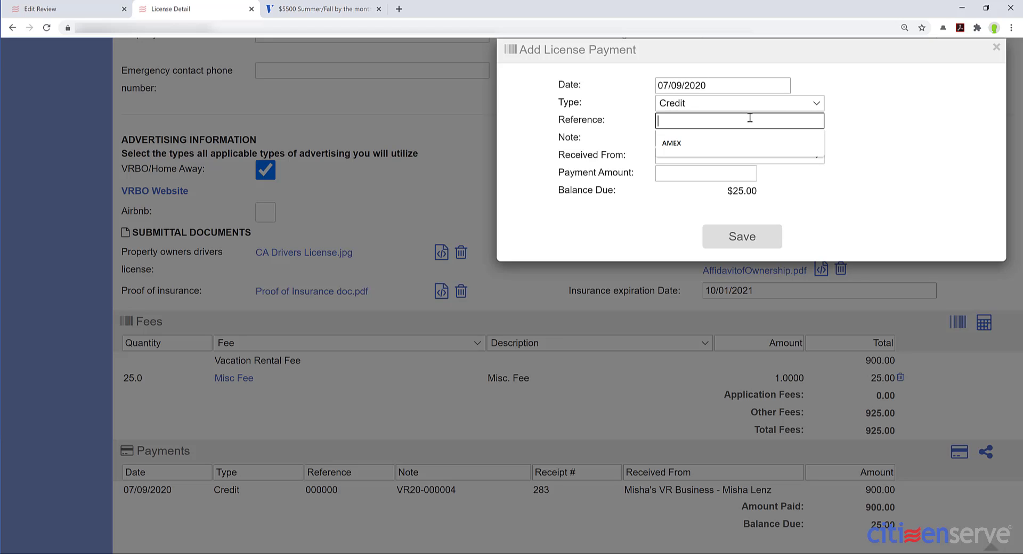
type("AMEX")
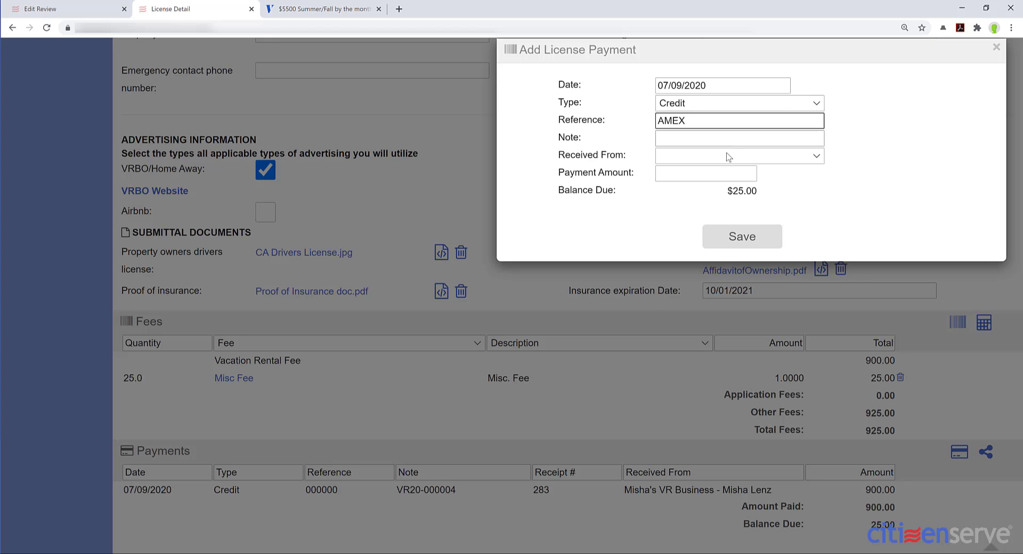
left_click(726, 155)
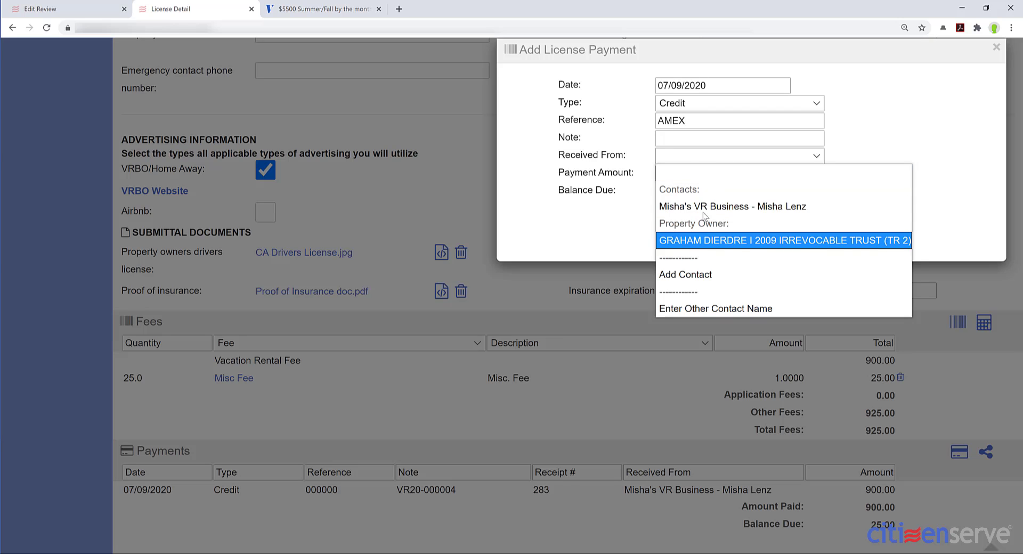
left_click(702, 207)
left_click(731, 172)
type("2")
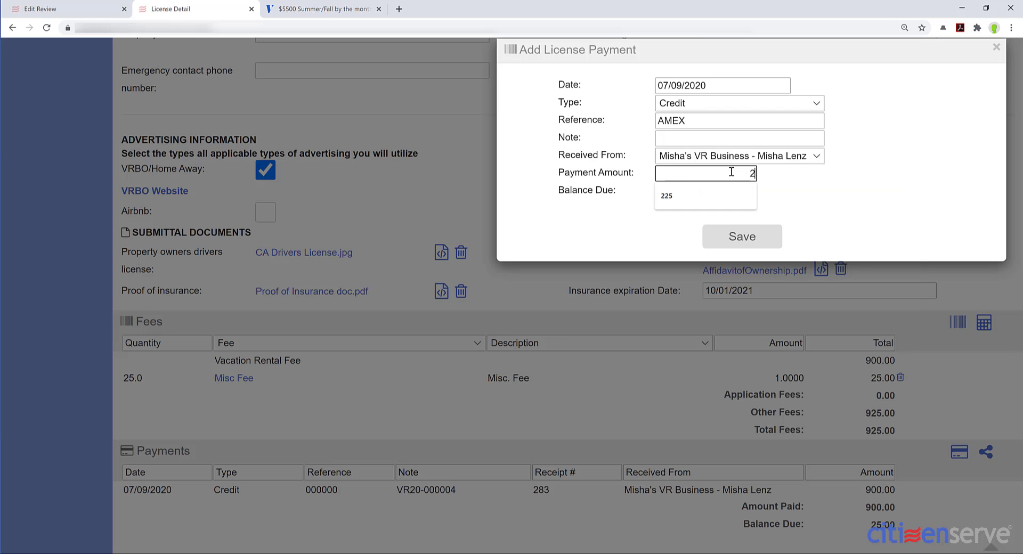
type("5")
left_click(723, 239)
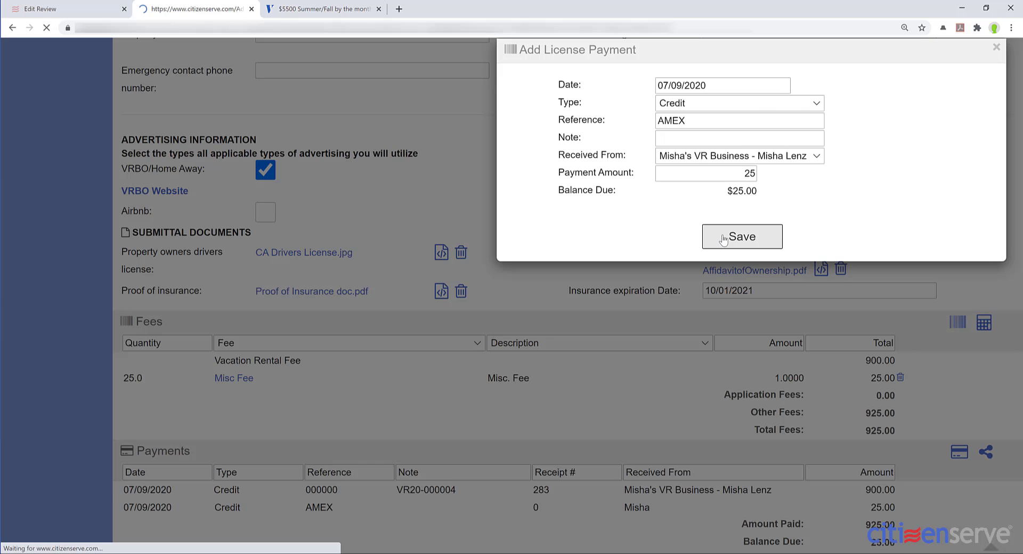
scroll(691, 396, "down", 15)
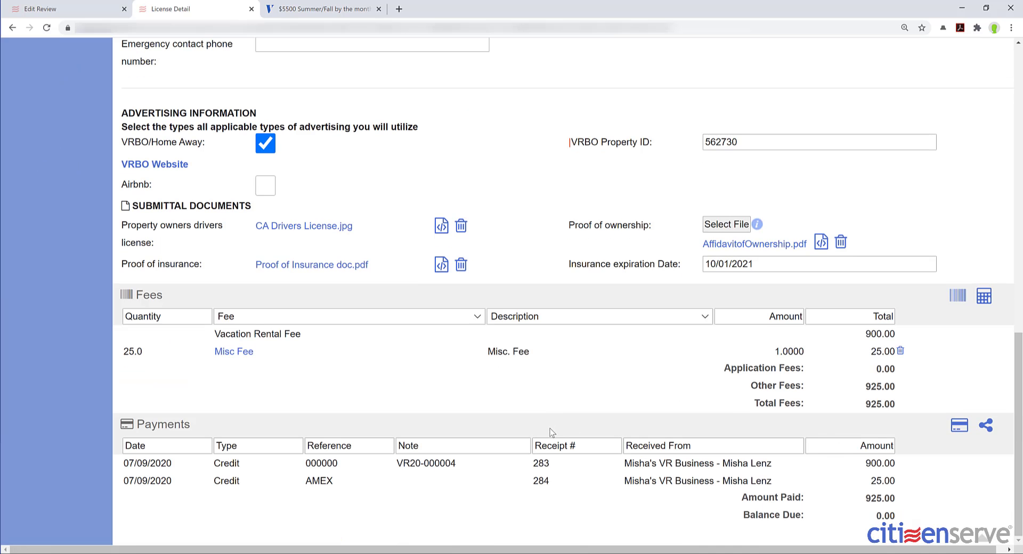
scroll(552, 435, "up", 15)
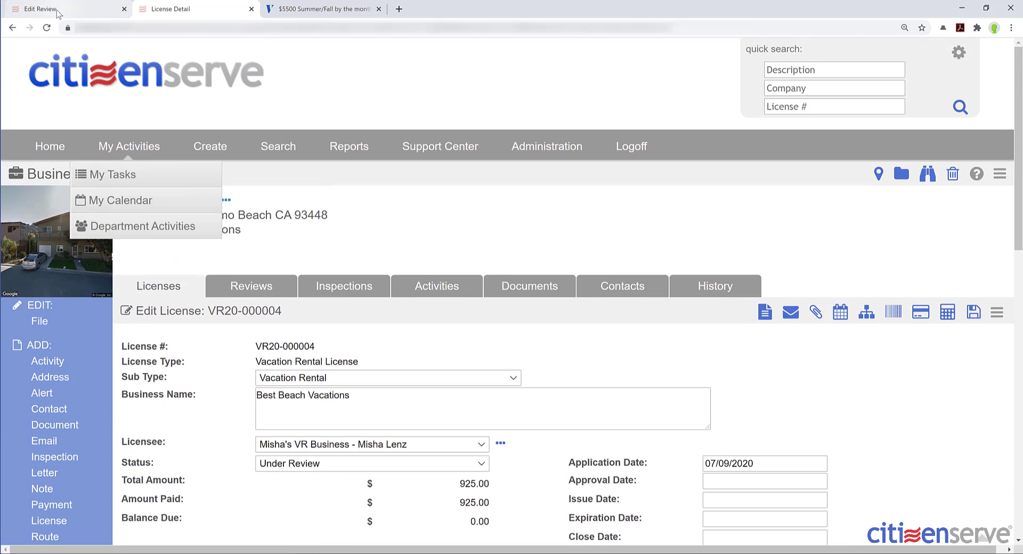
- Return to the license review and open CA Drivers License.jpg in the markup viewer
left_click(53, 9)
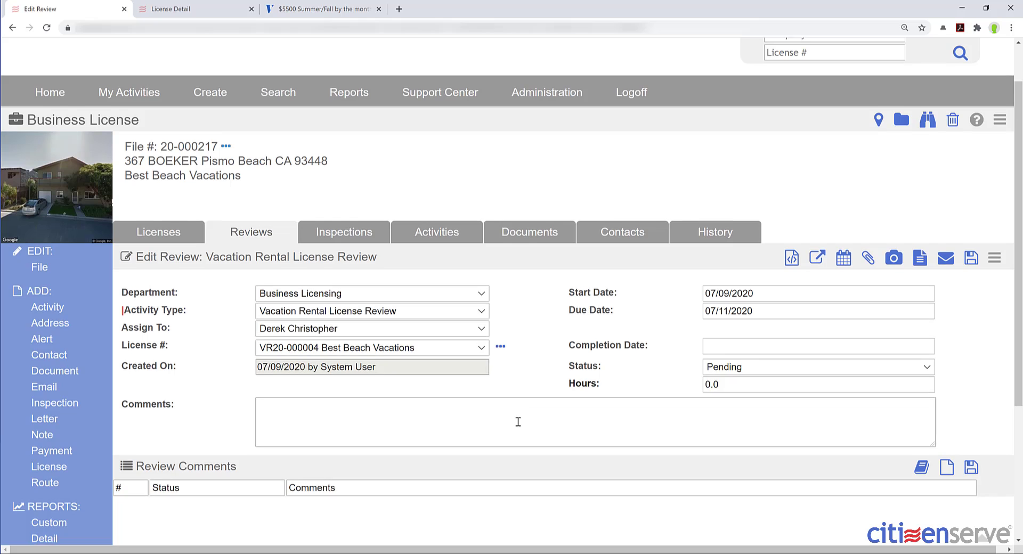
scroll(521, 425, "down", 1)
scroll(539, 406, "up", 2)
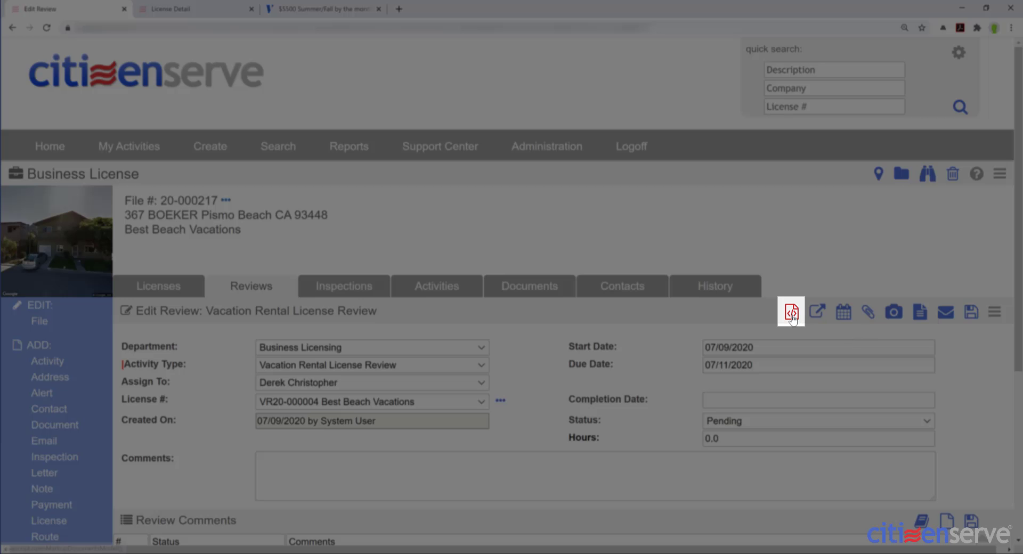
left_click(791, 313)
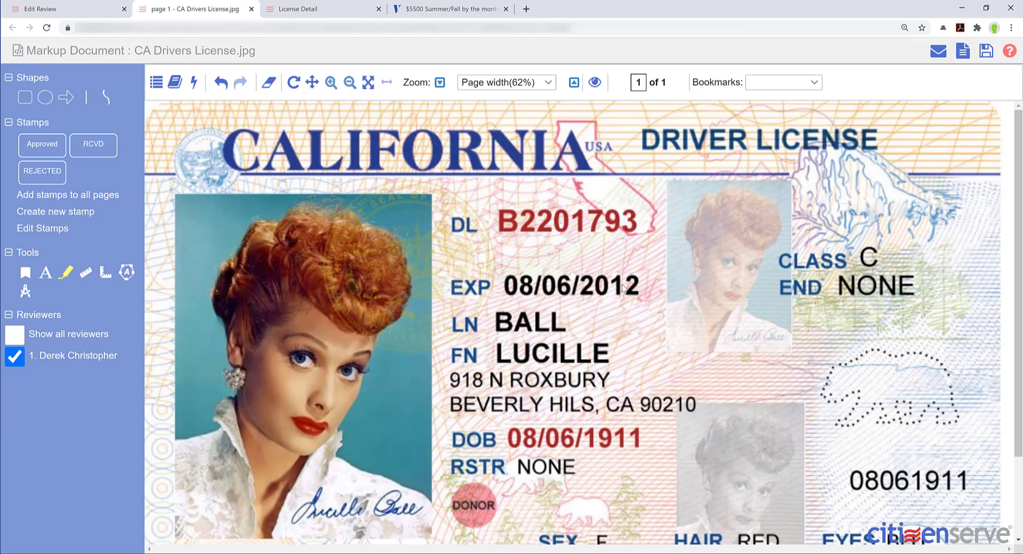
- Place a REJECTED stamp on the license image beside the name lines
left_click(59, 172)
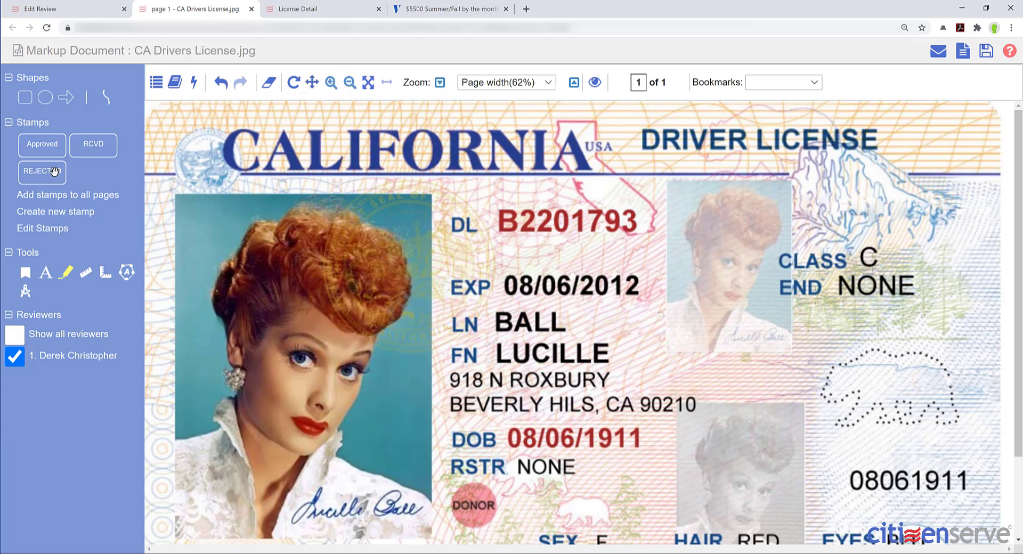
left_click(532, 251)
left_click_drag(592, 291, 641, 345)
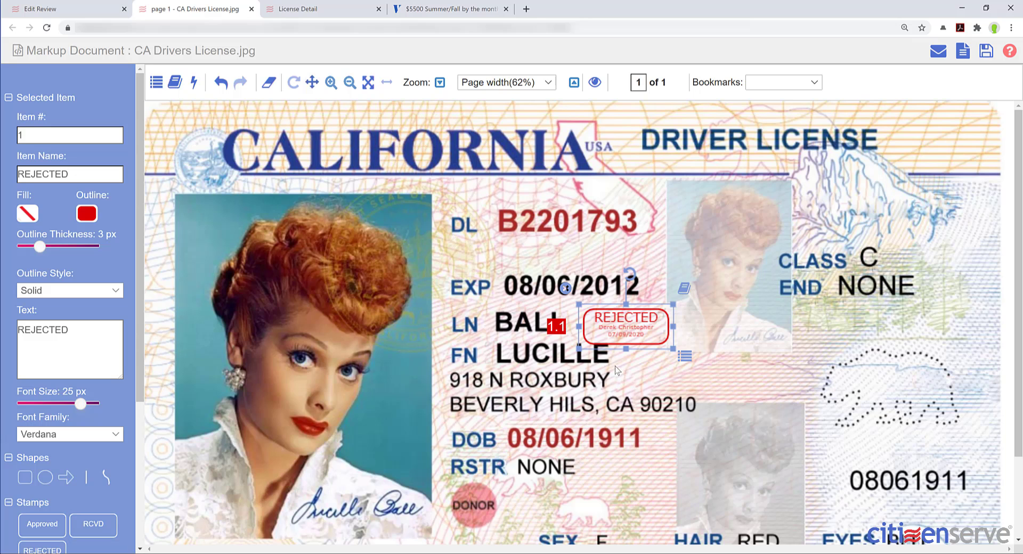
- Add a comment to the REJECTED stamp noting it was reviewed Thursday afternoon
left_click(687, 357)
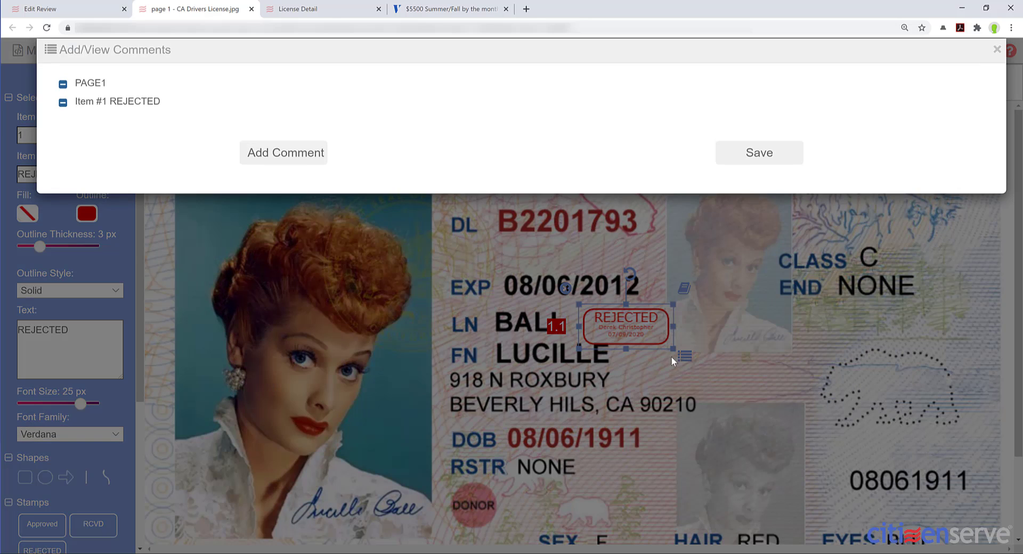
left_click(286, 153)
left_click(341, 123)
type("Derek reviewed on Thursday ")
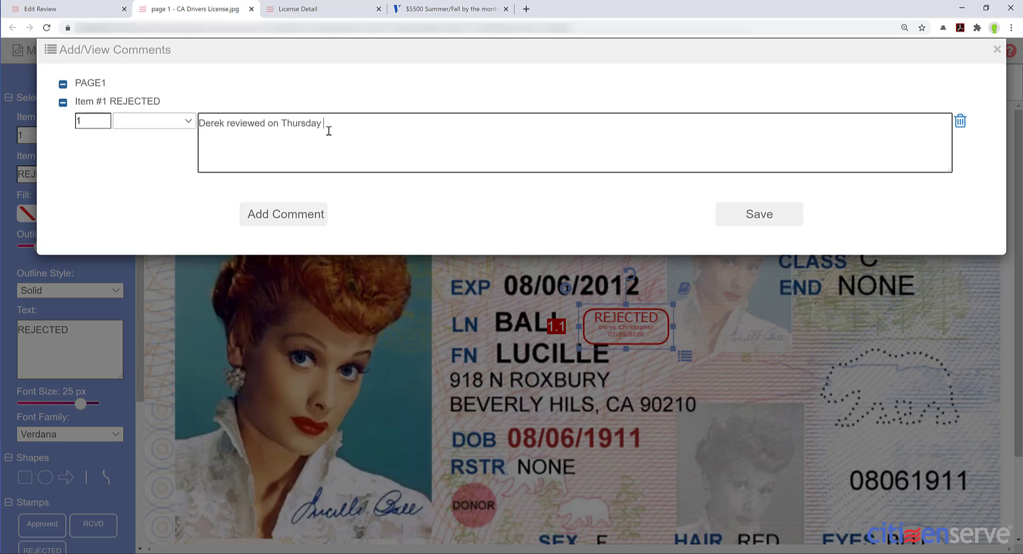
type("afternoon.")
left_click(738, 217)
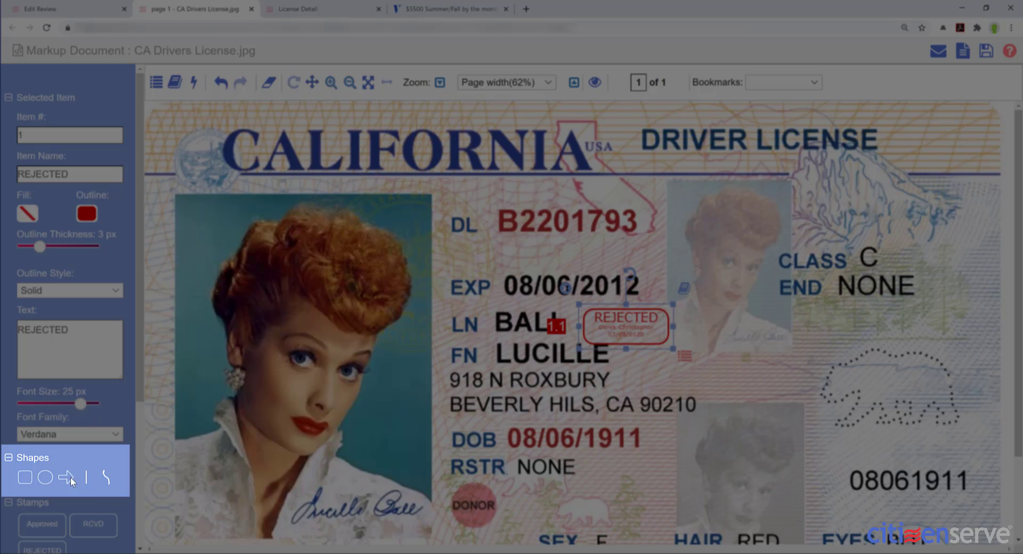
- Draw a green 4 px arrow named 'Expired License' pointing at the expiry date
left_click(66, 478)
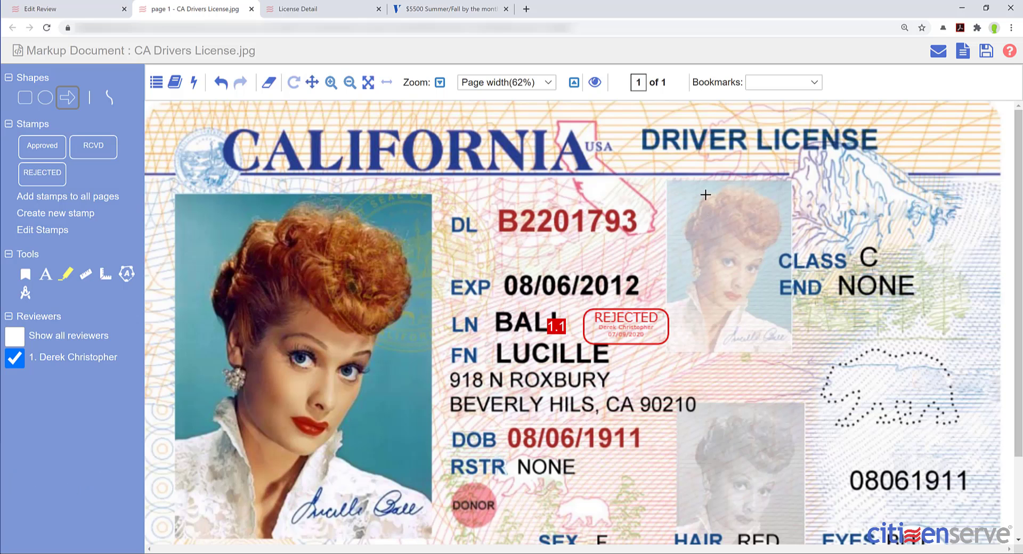
mouse_move(705, 195)
left_mouse_down()
mouse_move(618, 269)
mouse_move(619, 283)
mouse_move(624, 276)
left_mouse_up()
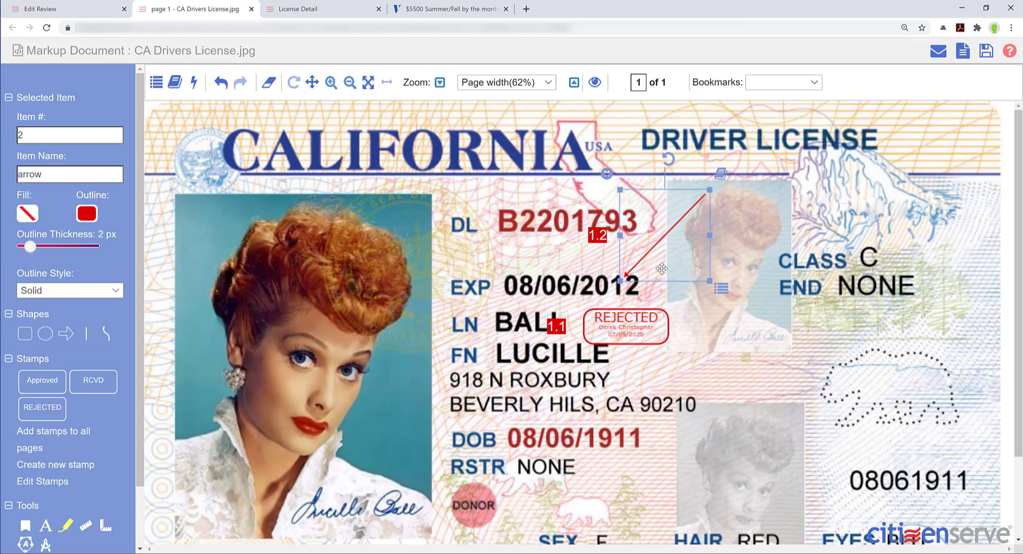
left_click(71, 174)
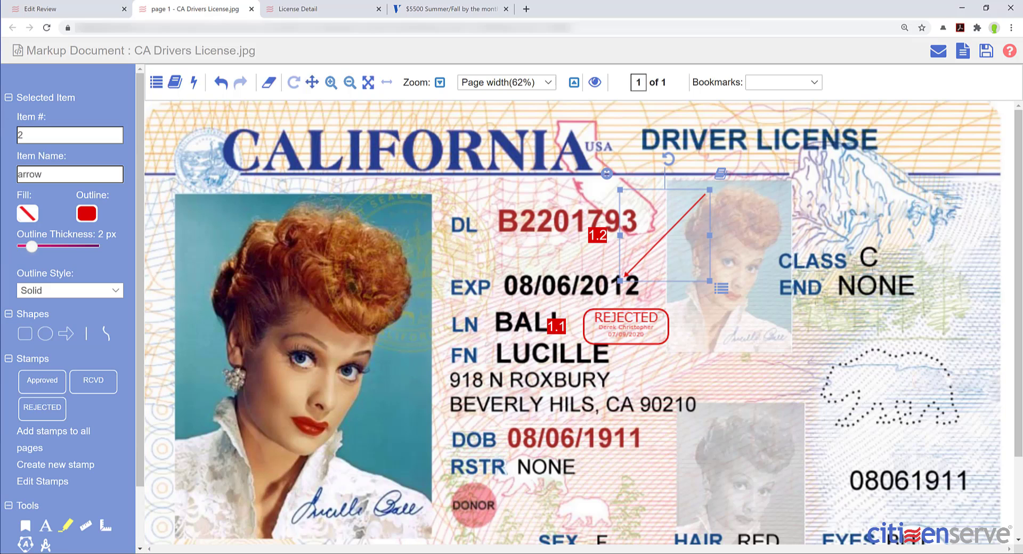
double_click(53, 175)
type("Expired License")
left_click(87, 214)
left_click(210, 288)
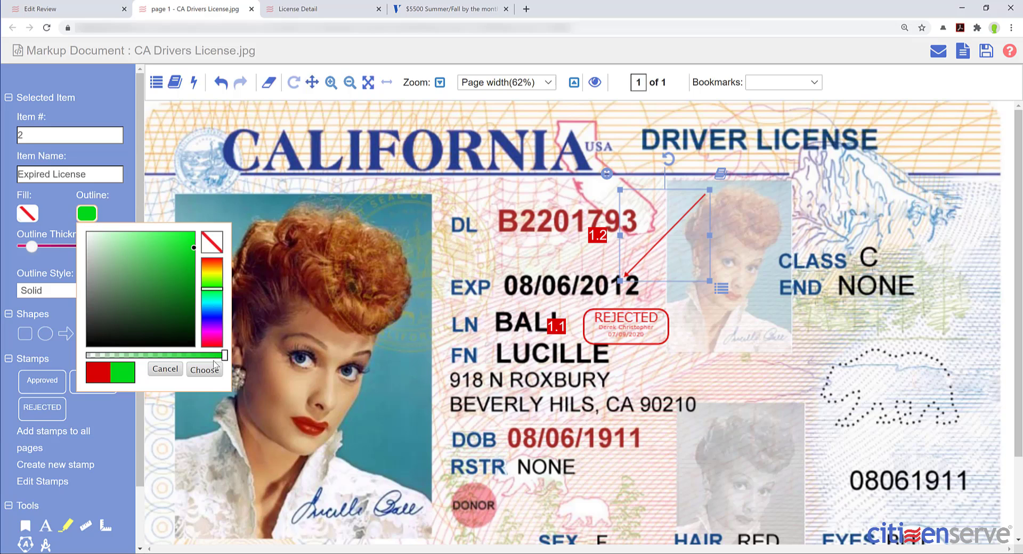
left_click(213, 366)
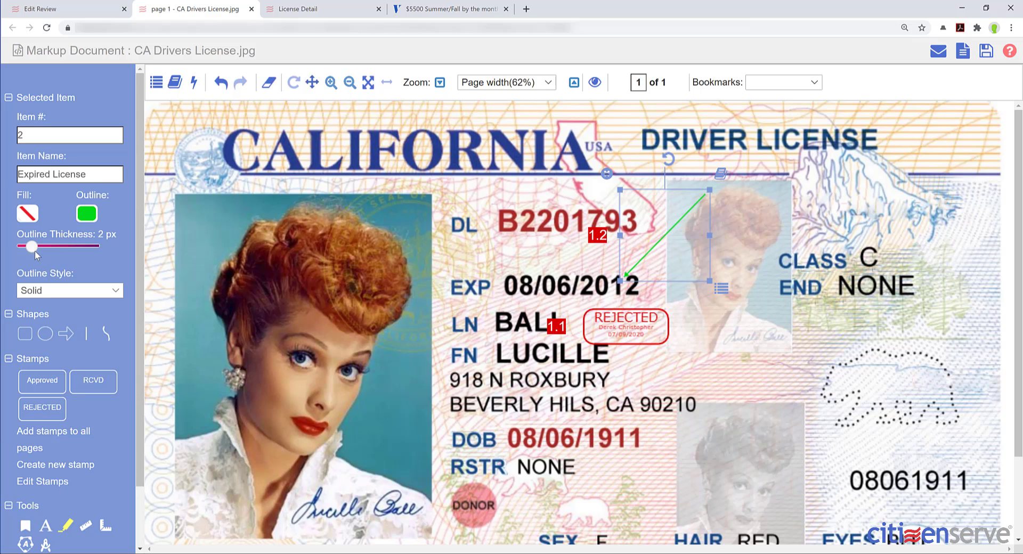
left_click_drag(33, 248, 51, 248)
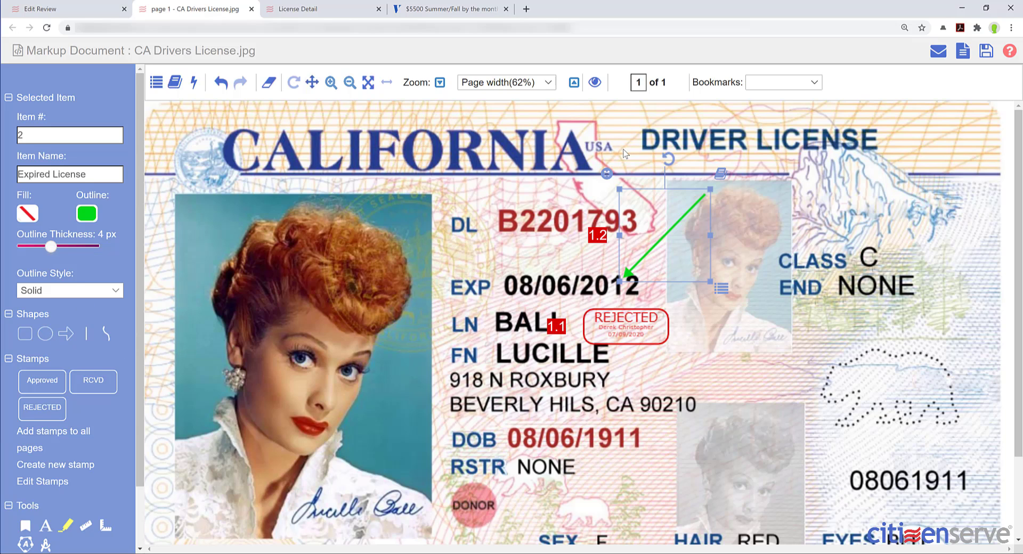
- Attach the Application Intake DRIVERS LICENSE comment, adding that the uploaded license is expired
left_click(720, 174)
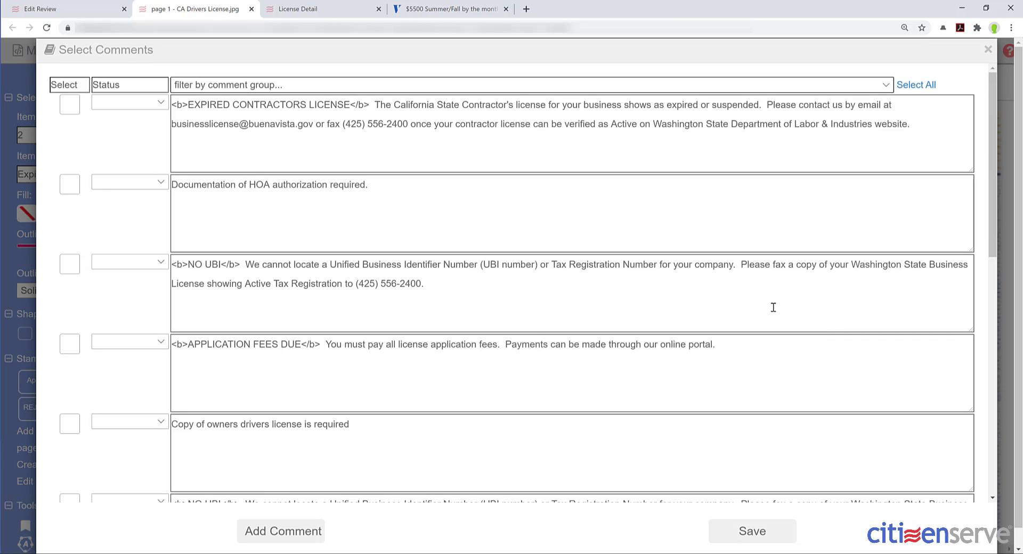
left_click(311, 90)
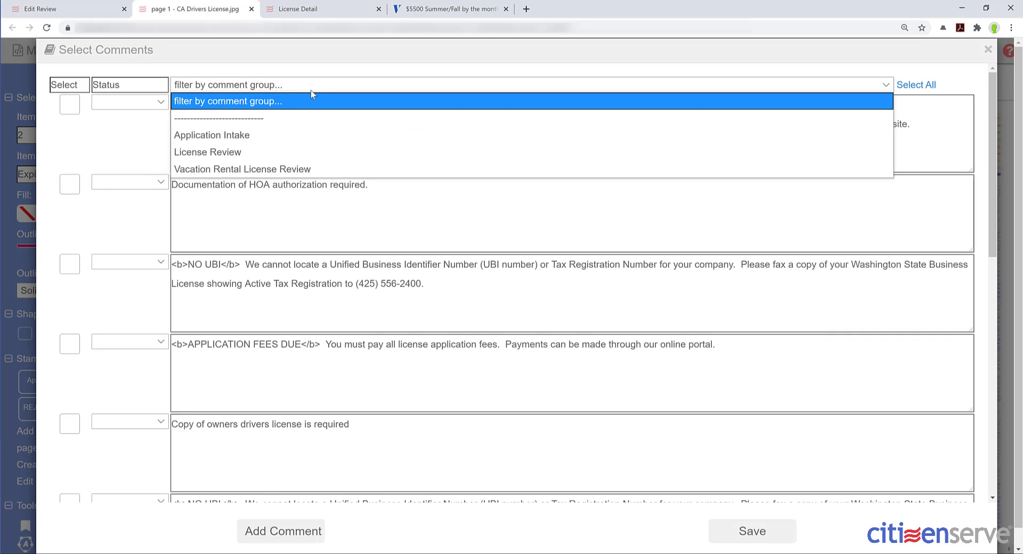
left_click(243, 135)
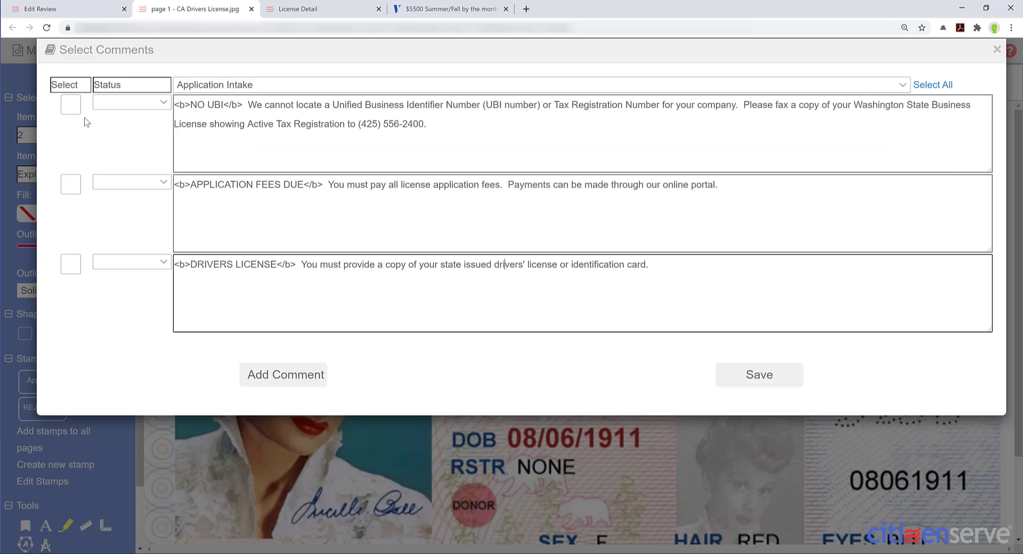
left_click(84, 117)
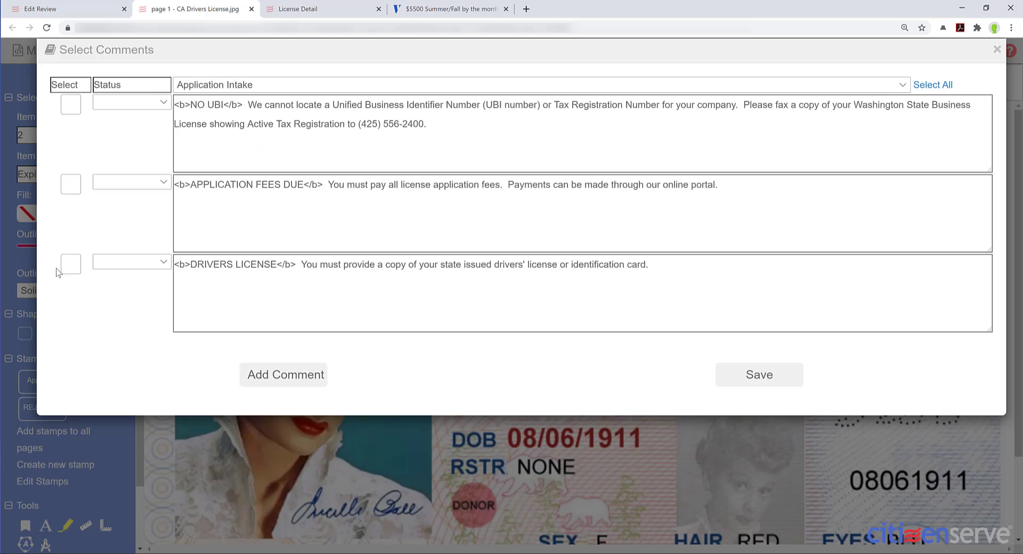
left_click(72, 266)
left_click(663, 263)
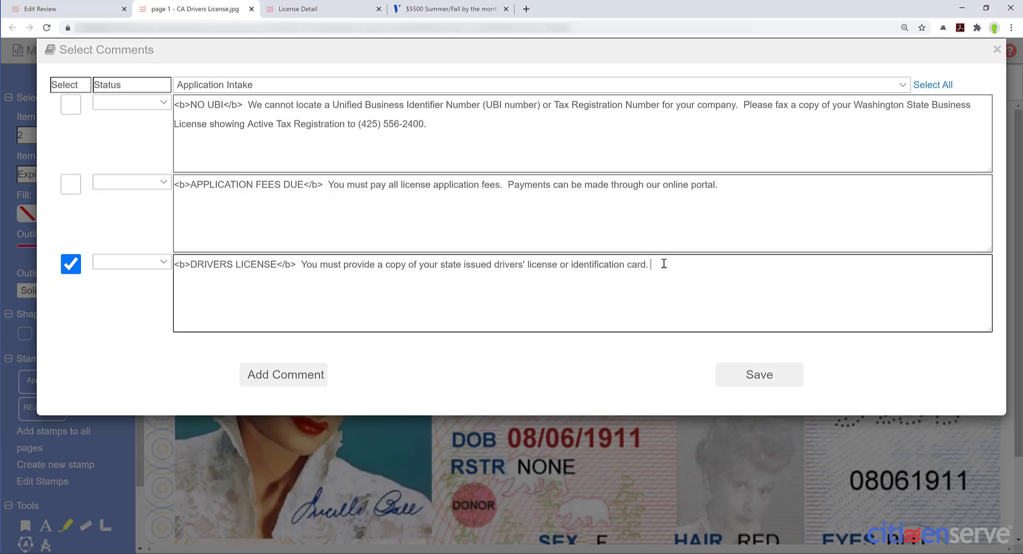
type("- The uploaded license is expired. Please upload a vali")
type("d license copy.")
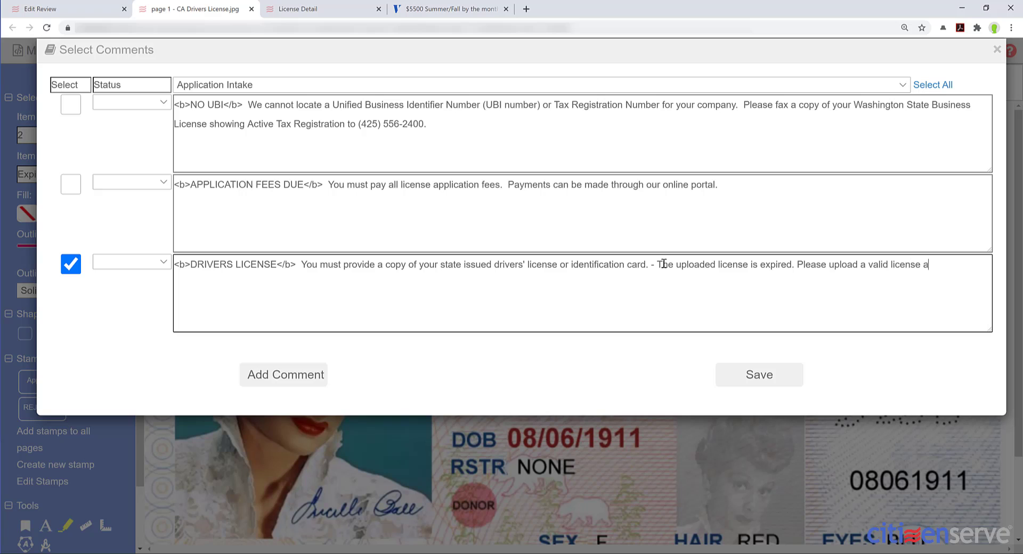
left_click(761, 378)
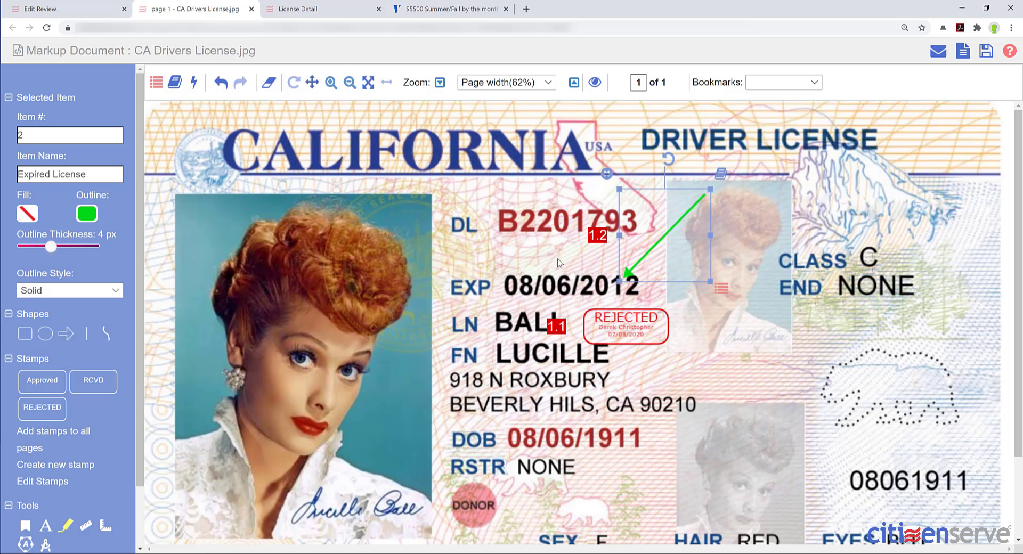
- Save the license markup and check the REJECTED and Expired License review comments
left_click(985, 50)
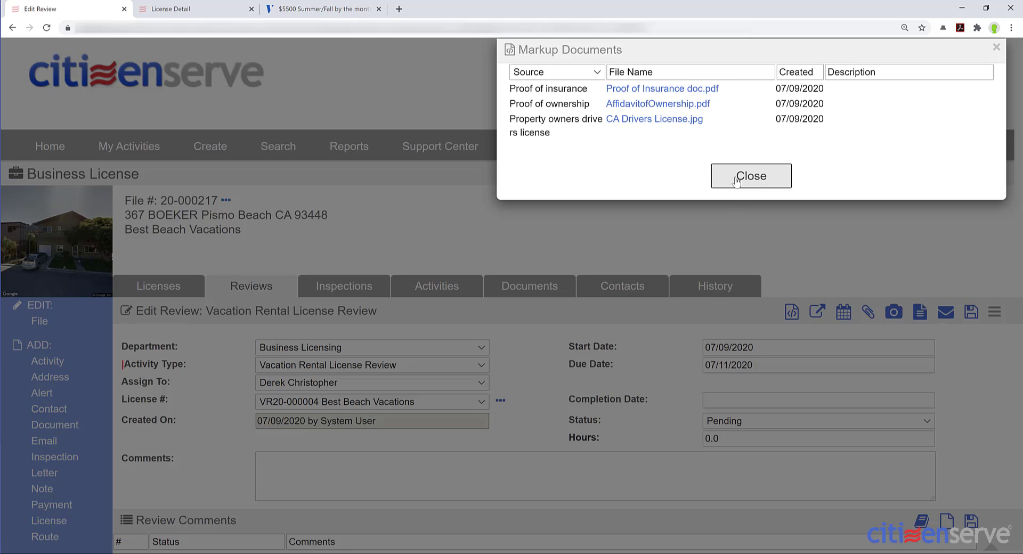
left_click(756, 176)
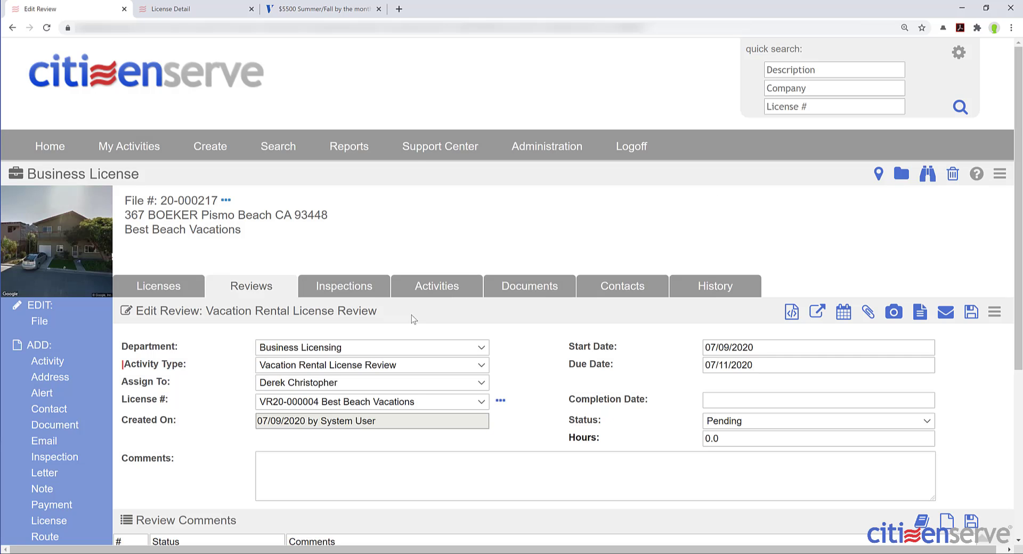
scroll(415, 322, "down", 1)
scroll(415, 322, "down", 3)
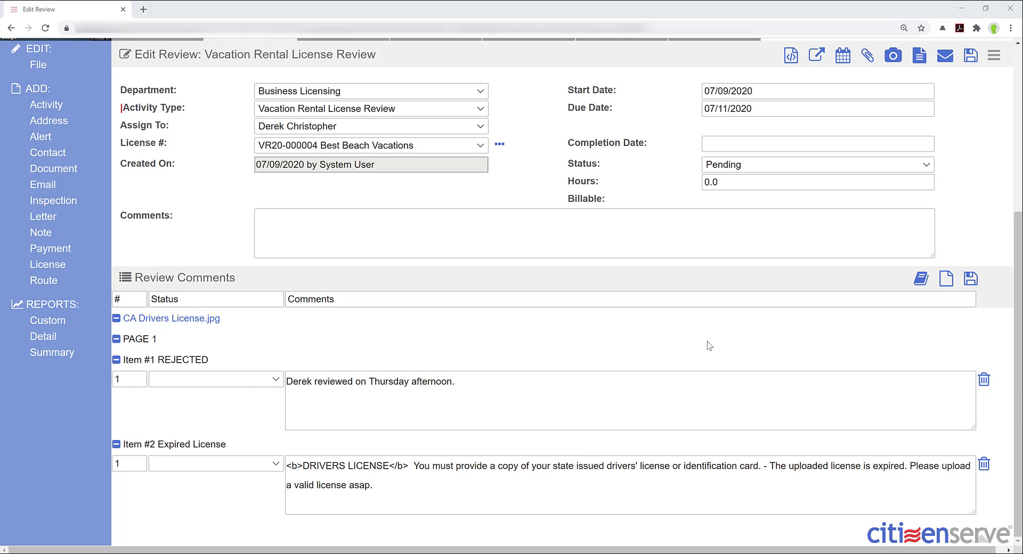
scroll(718, 347, "up", 5)
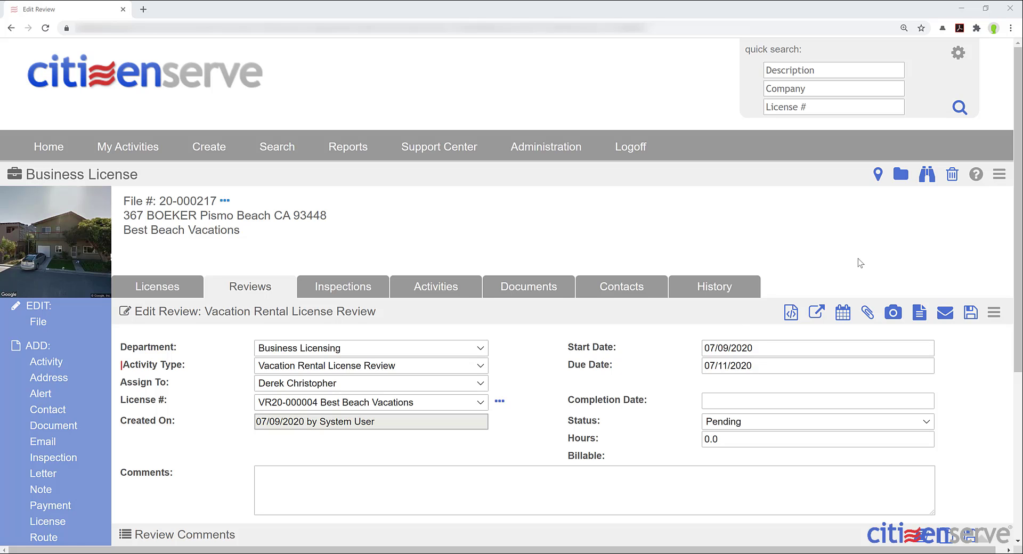
- Compose an Incomplete License Application Notice email to the applicant and preview it
left_click(946, 320)
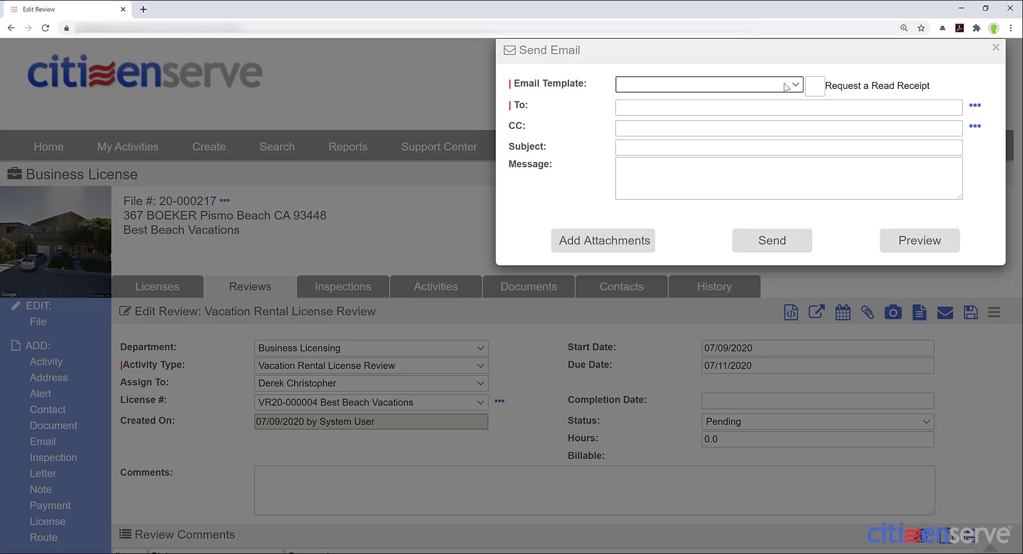
left_click(785, 87)
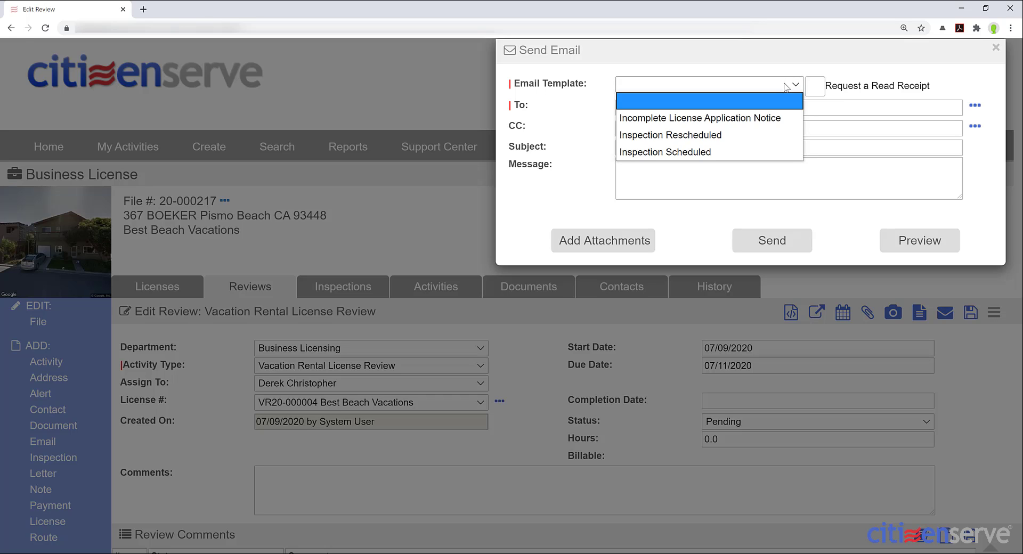
left_click(775, 129)
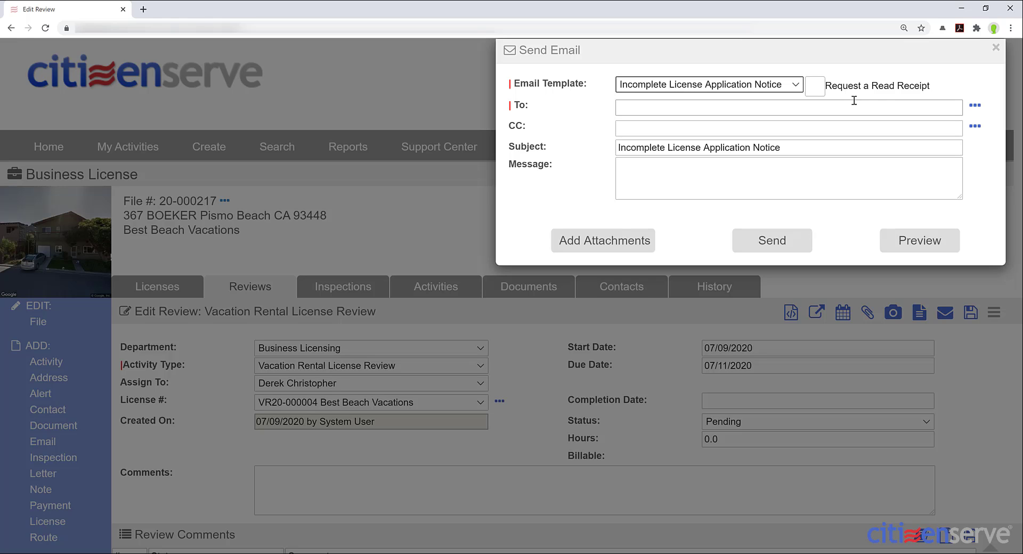
left_click(972, 107)
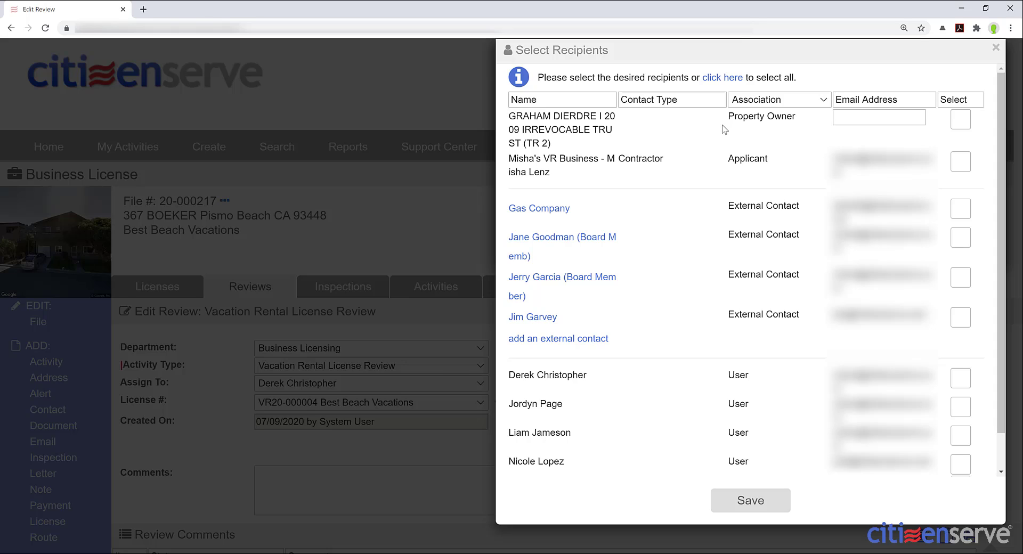
left_click(960, 162)
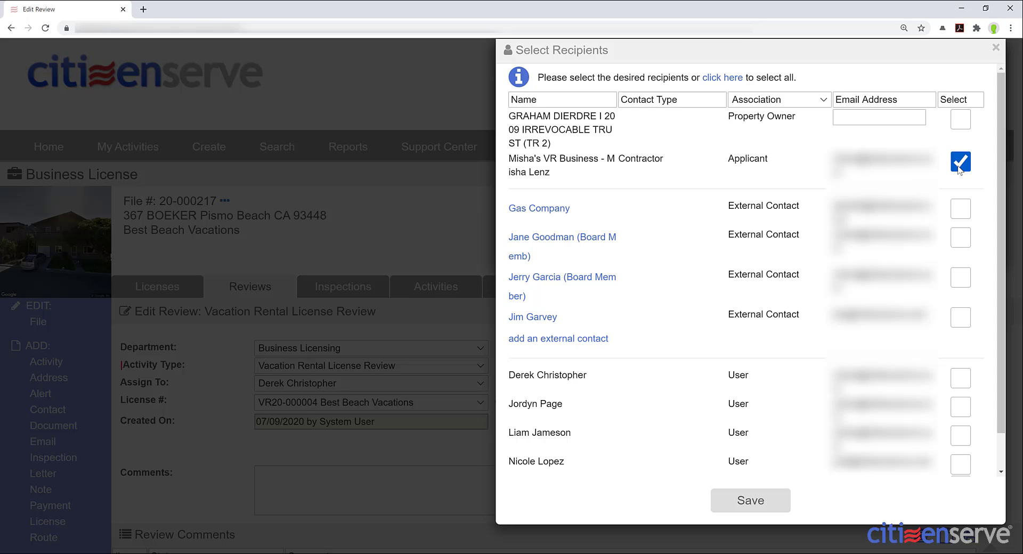
left_click(750, 501)
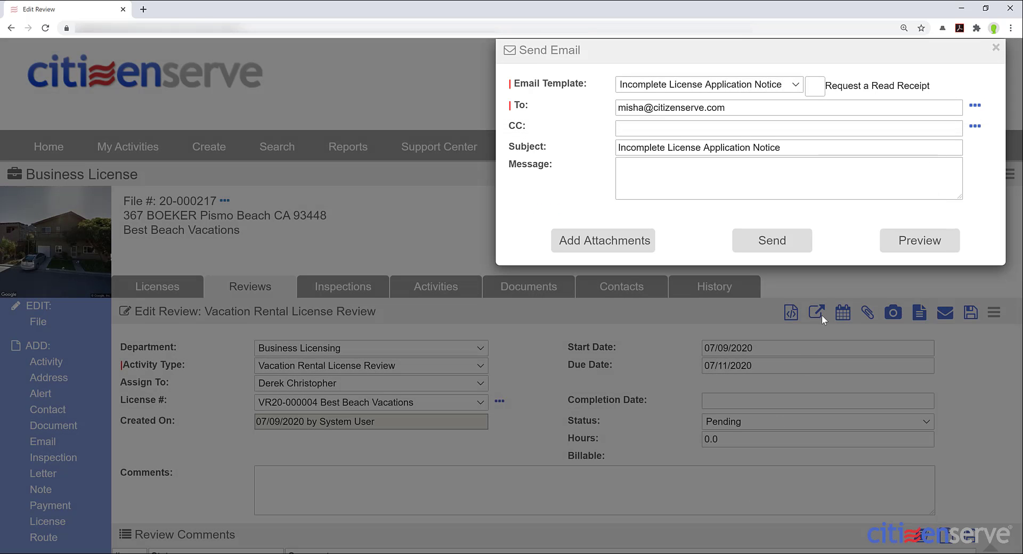
left_click(667, 178)
left_click(919, 243)
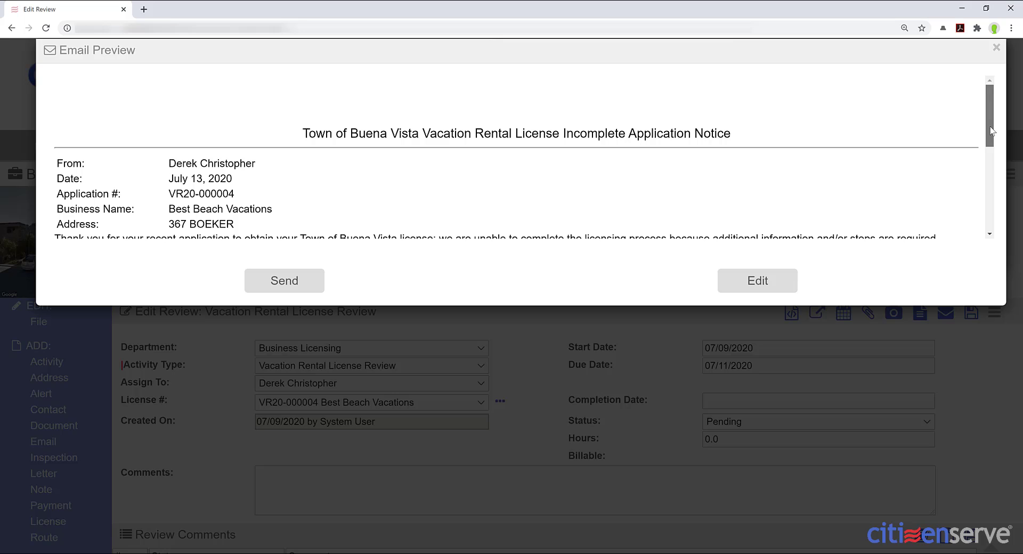
- Check both review comments in the Incomplete License Application Notice preview and send it
left_click_drag(990, 131, 990, 188)
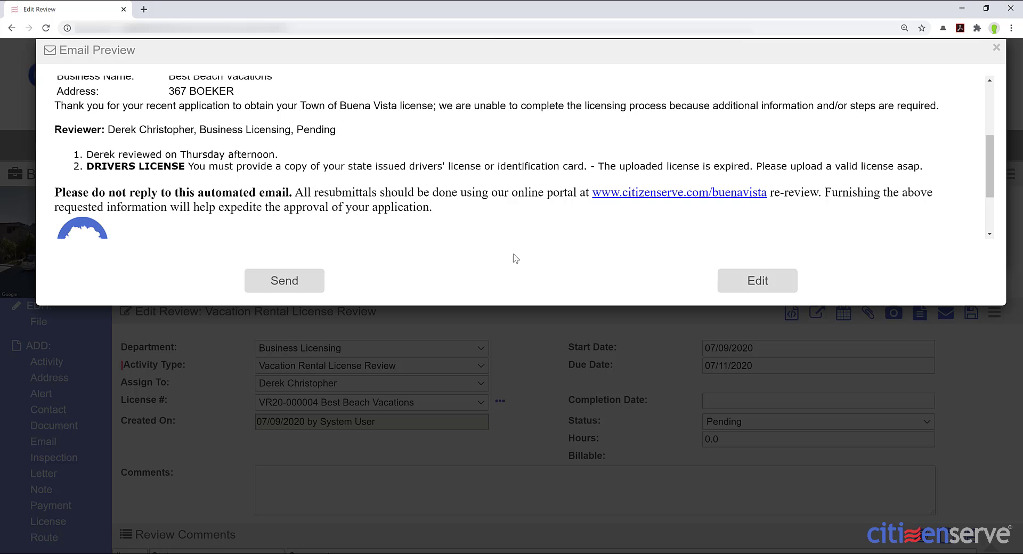
left_click(284, 282)
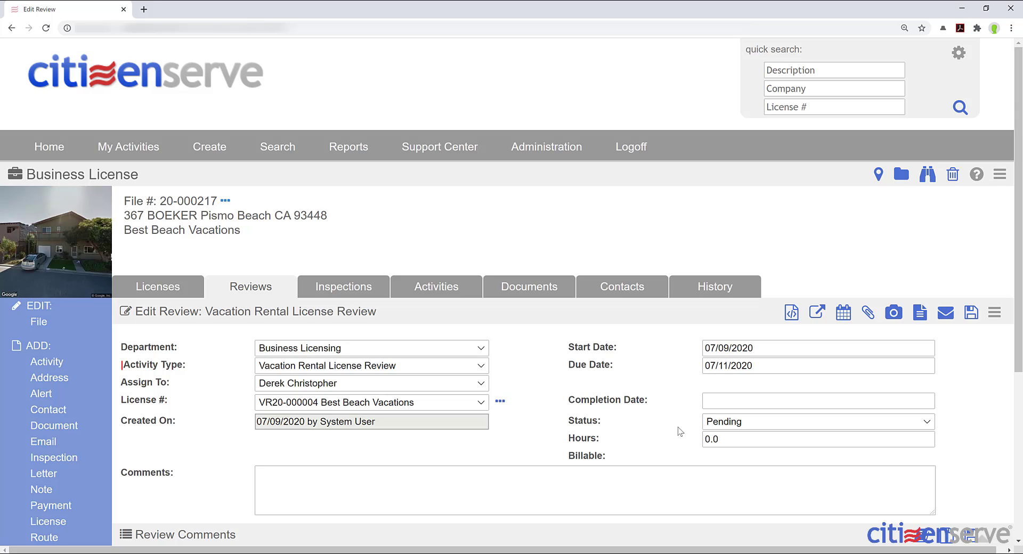
- Save the Business Licensing review as Approved with Conditions, completed 07/09/2020, then view the file's reviews
left_click(735, 404)
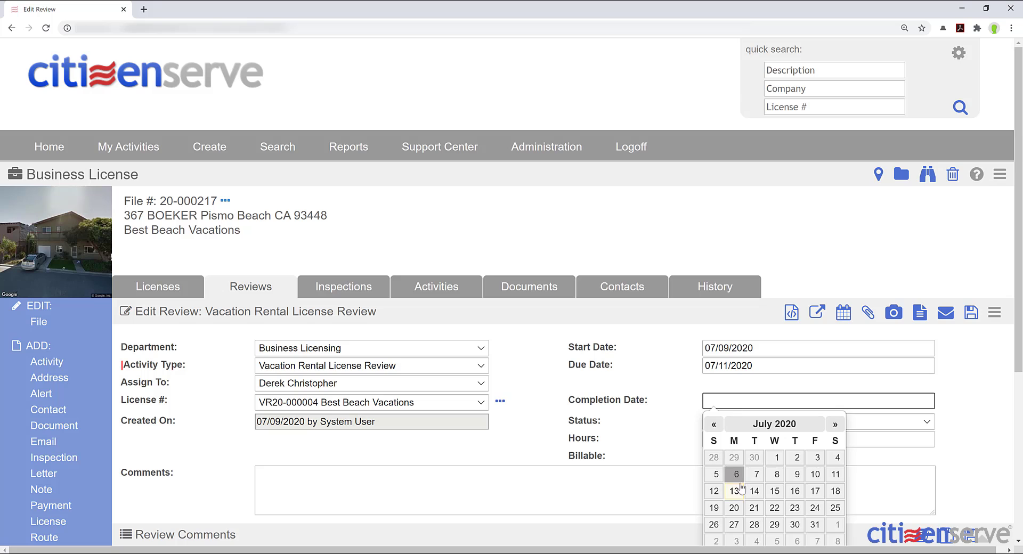
left_click(797, 474)
left_click(721, 422)
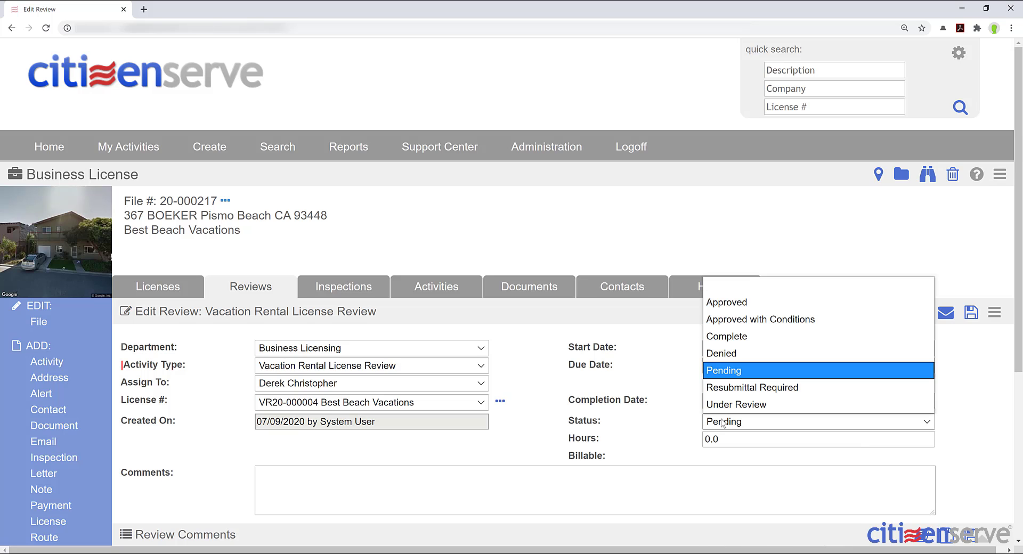
left_click(743, 321)
left_click(994, 312)
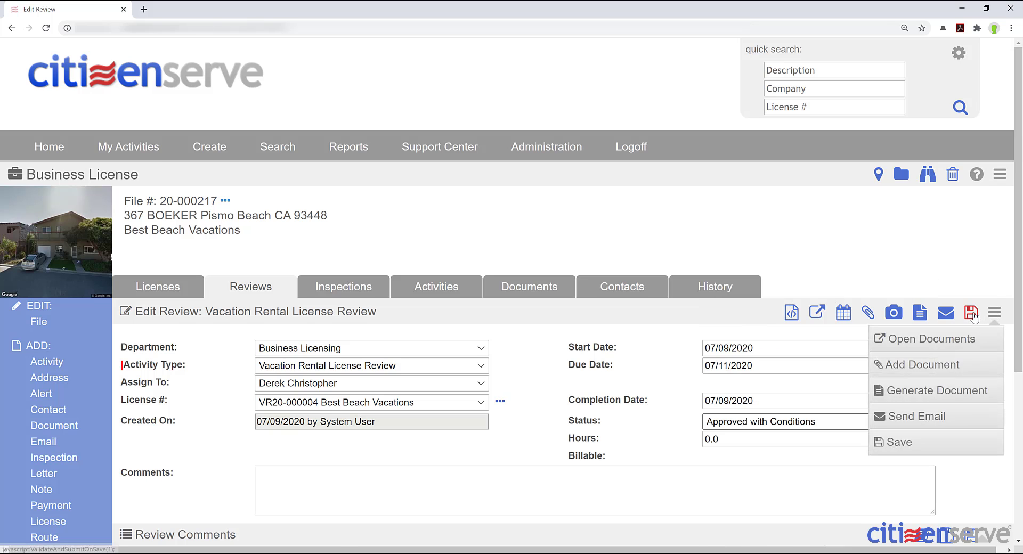
left_click(900, 441)
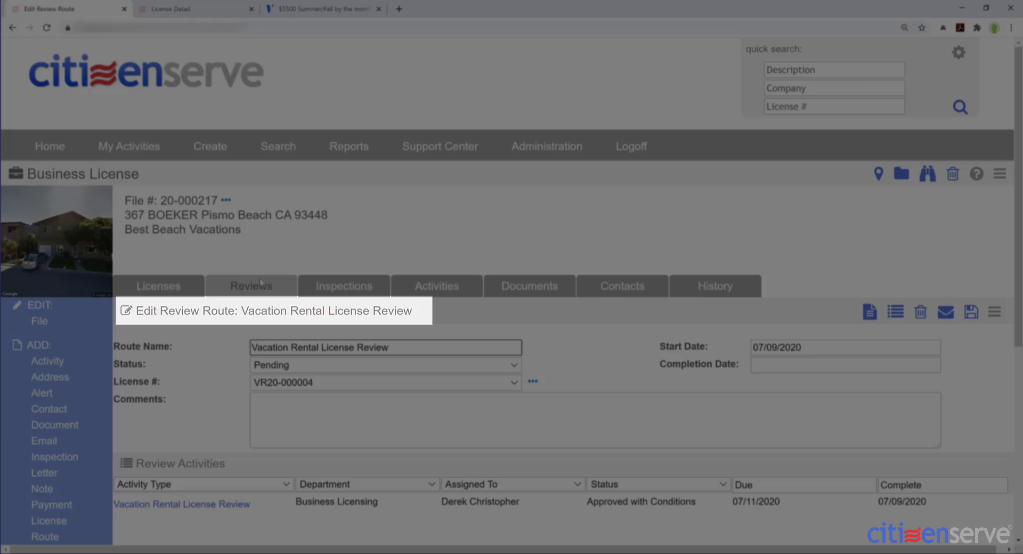
left_click(626, 286)
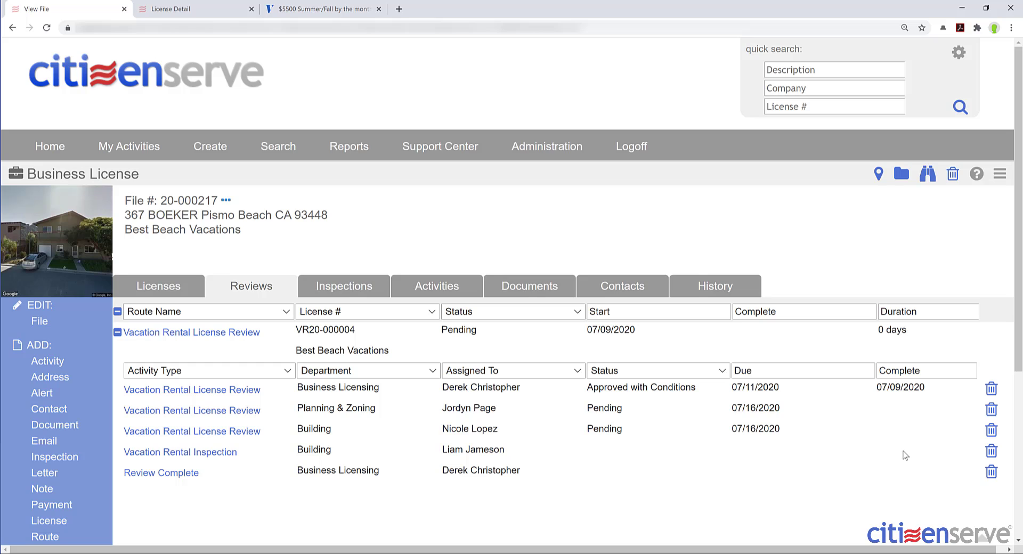
left_click_drag(928, 392, 874, 395)
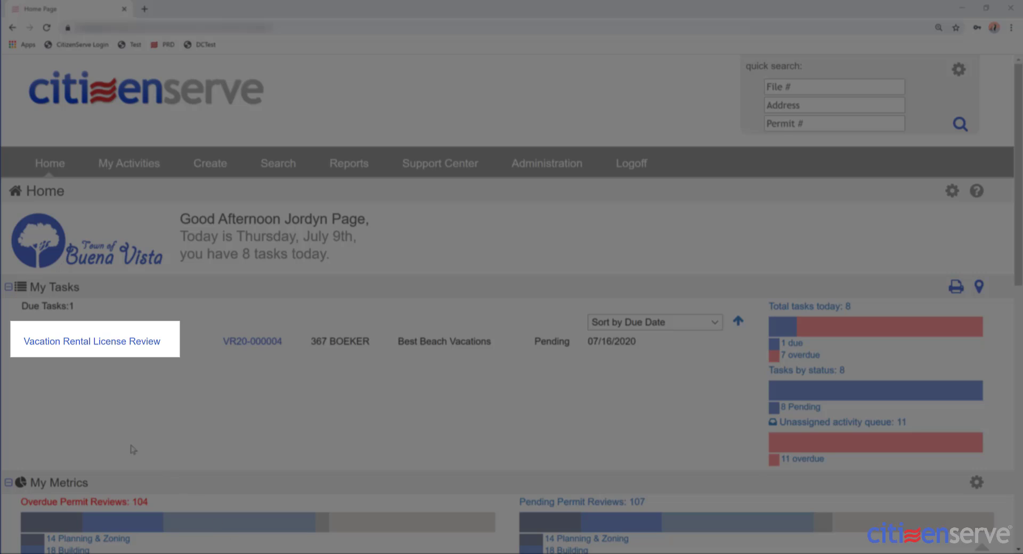
left_click(105, 344)
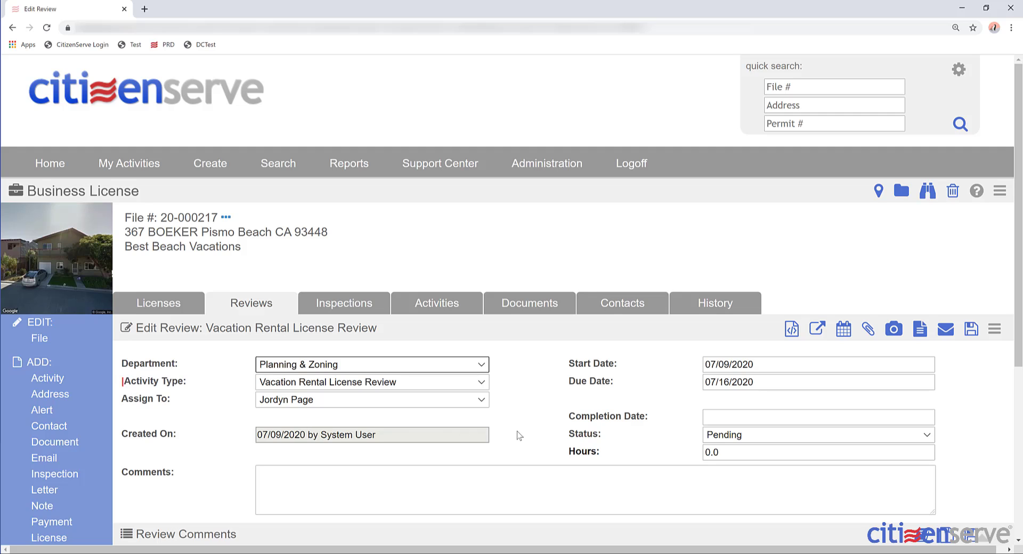
scroll(520, 441, "down", 1)
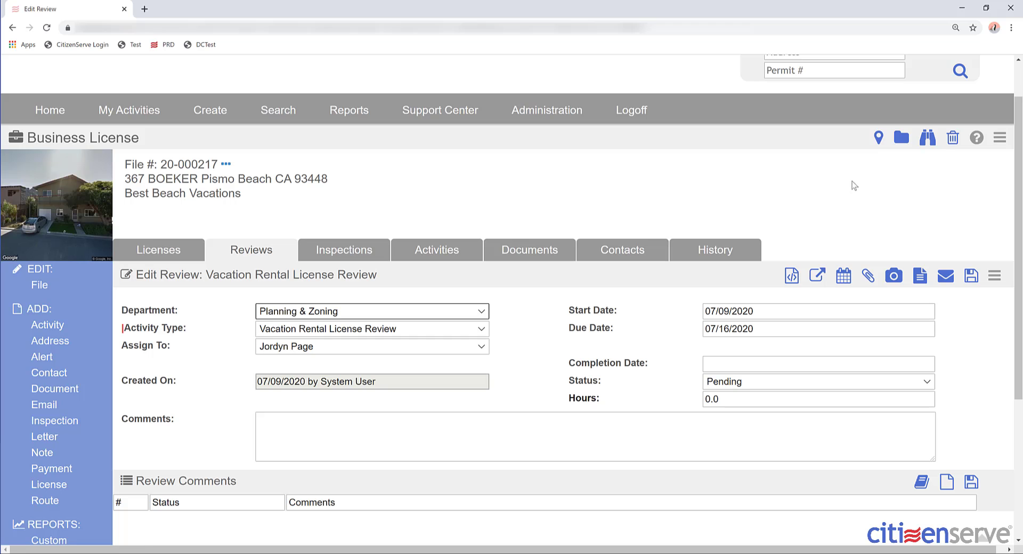
left_click(878, 138)
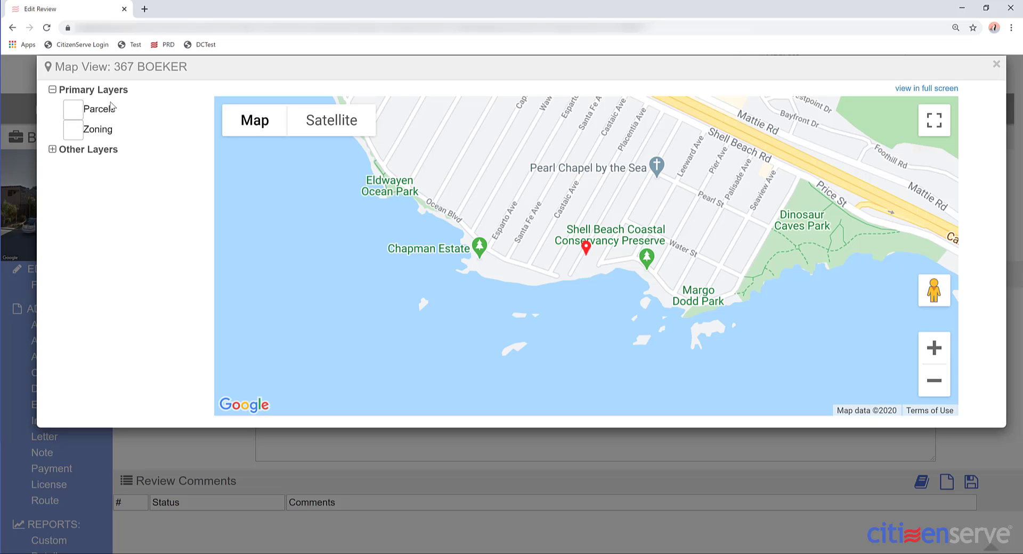
left_click(73, 130)
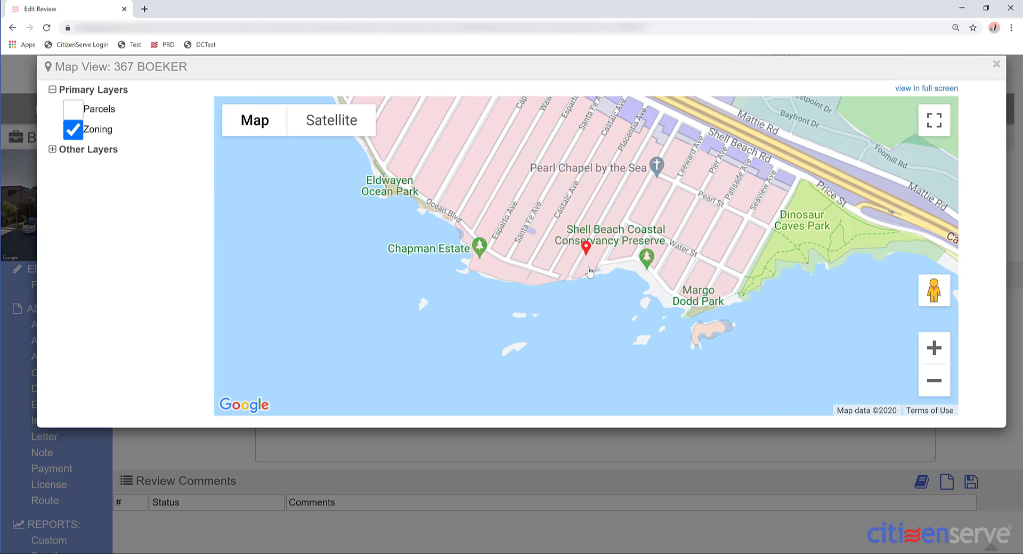
left_click(590, 272)
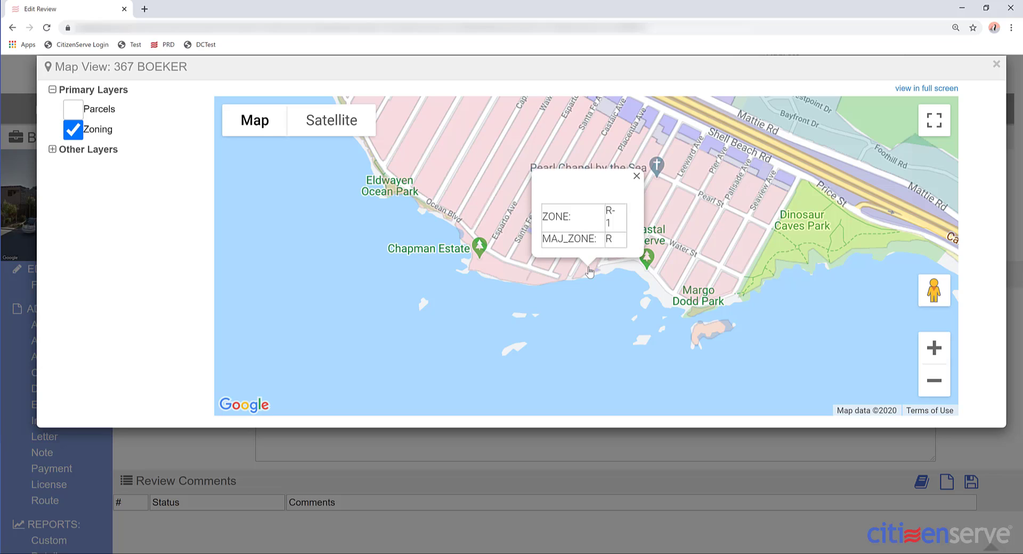
left_click(637, 176)
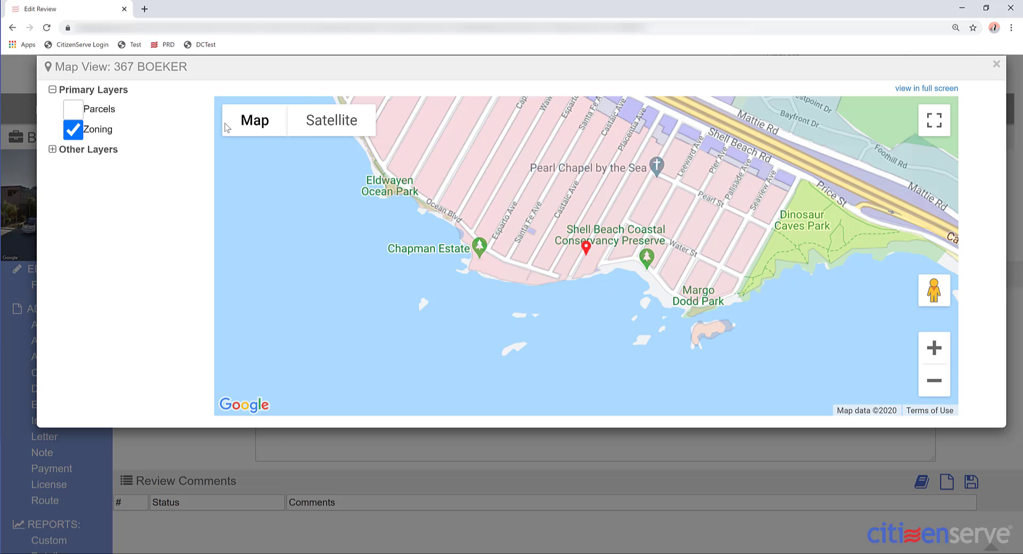
left_click(996, 66)
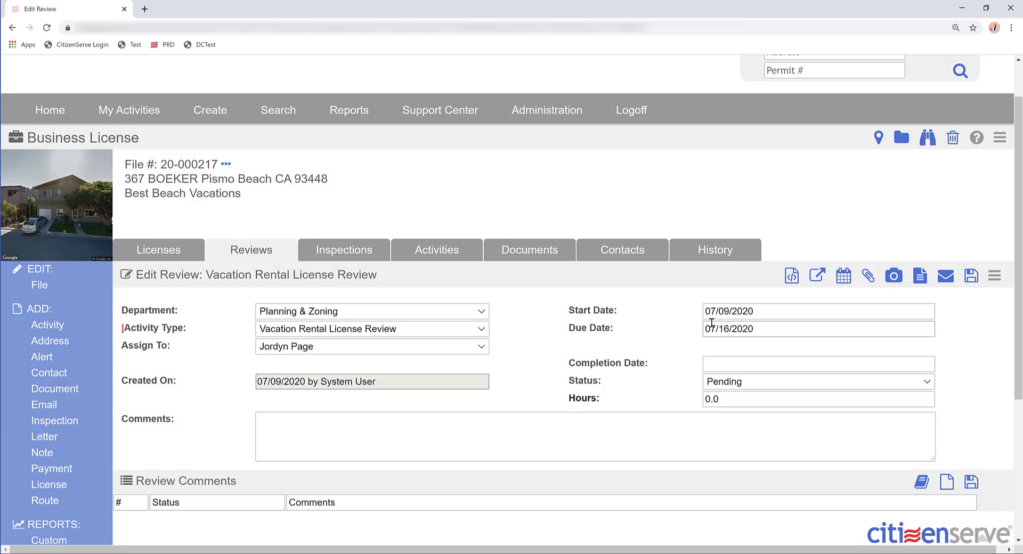
scroll(645, 331, "down", 1)
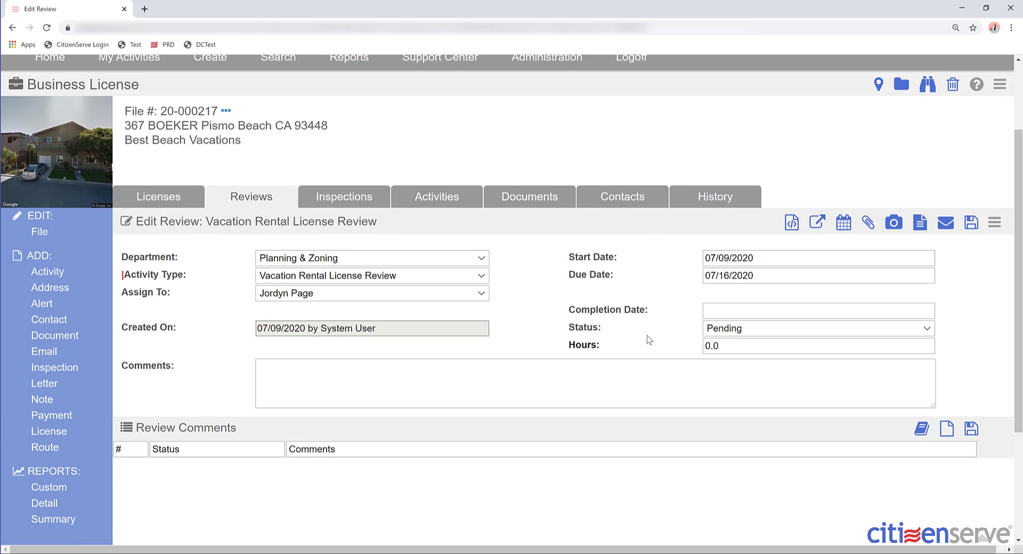
- Remove 'not' from the standard comment to add 'Vacation rentals allowed in this zoning district'
left_click(926, 433)
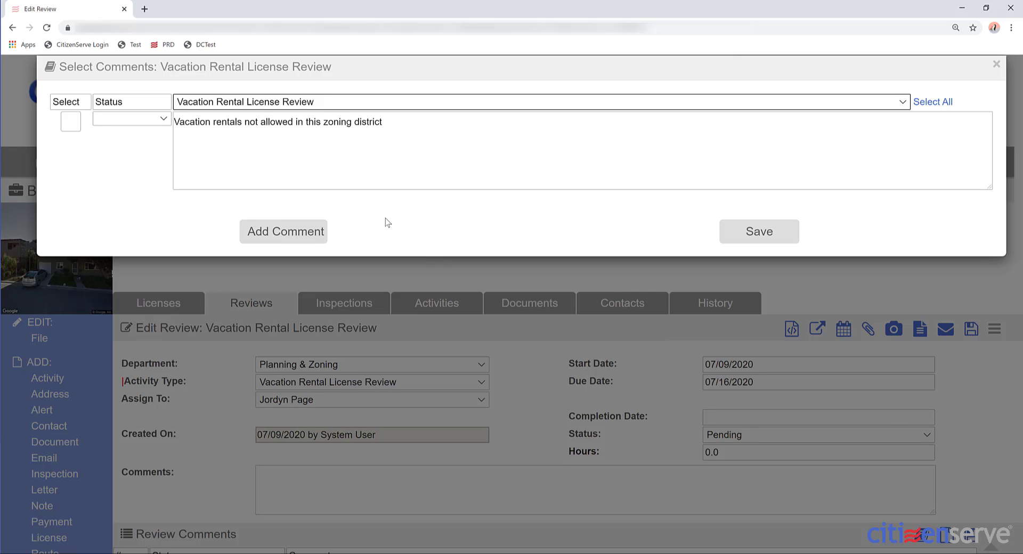
left_click(256, 142)
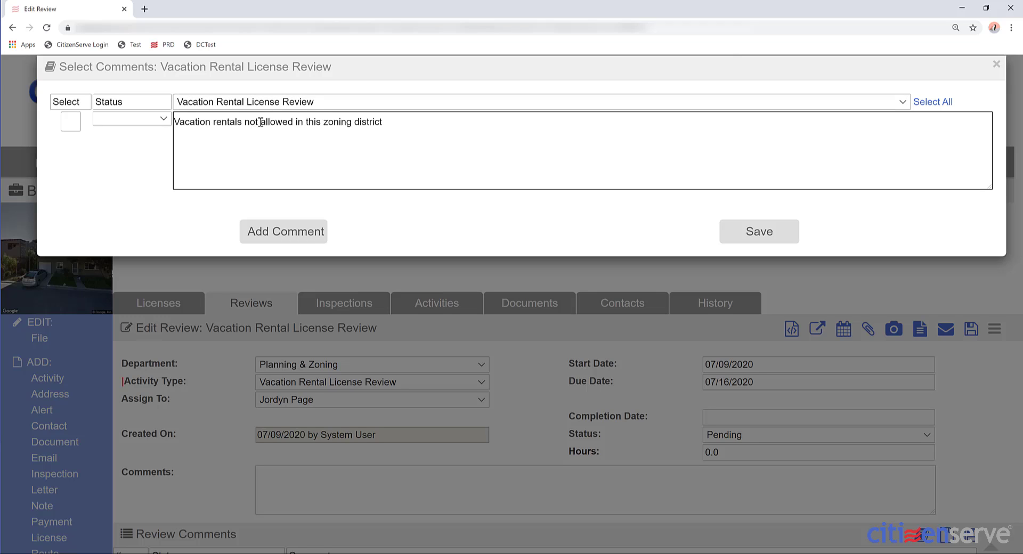
left_click_drag(260, 122, 244, 122)
key("BackSpace")
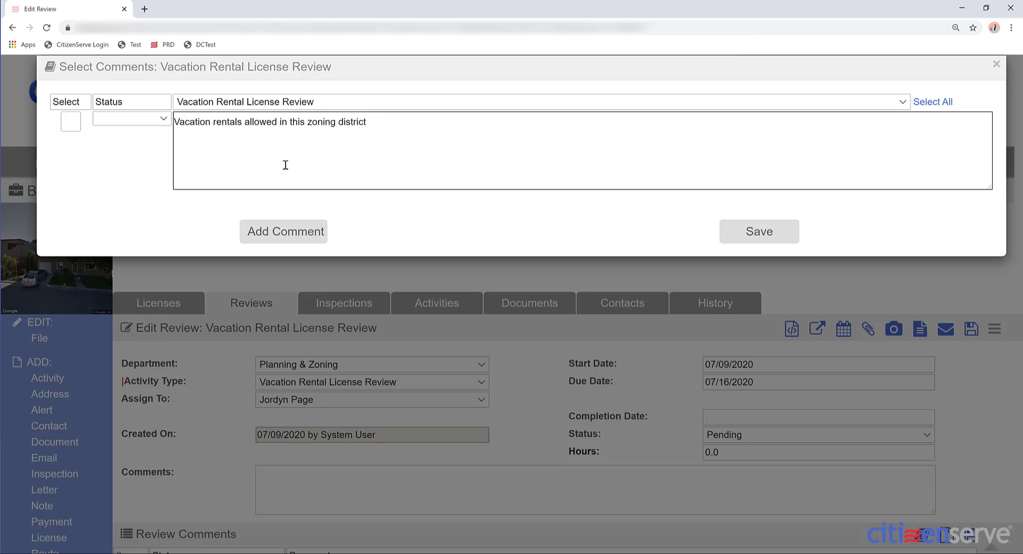
left_click(70, 121)
left_click(757, 229)
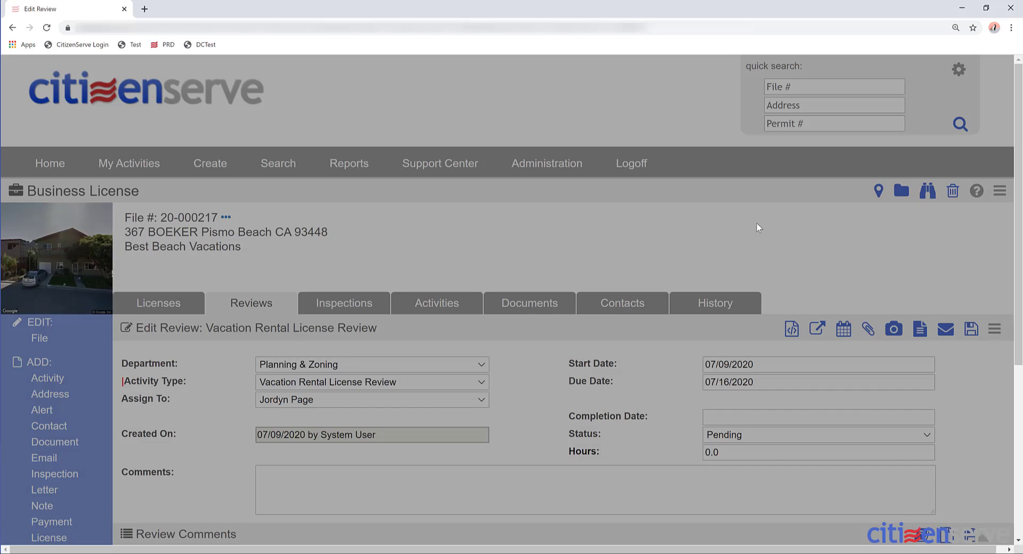
scroll(700, 325, "down", 3)
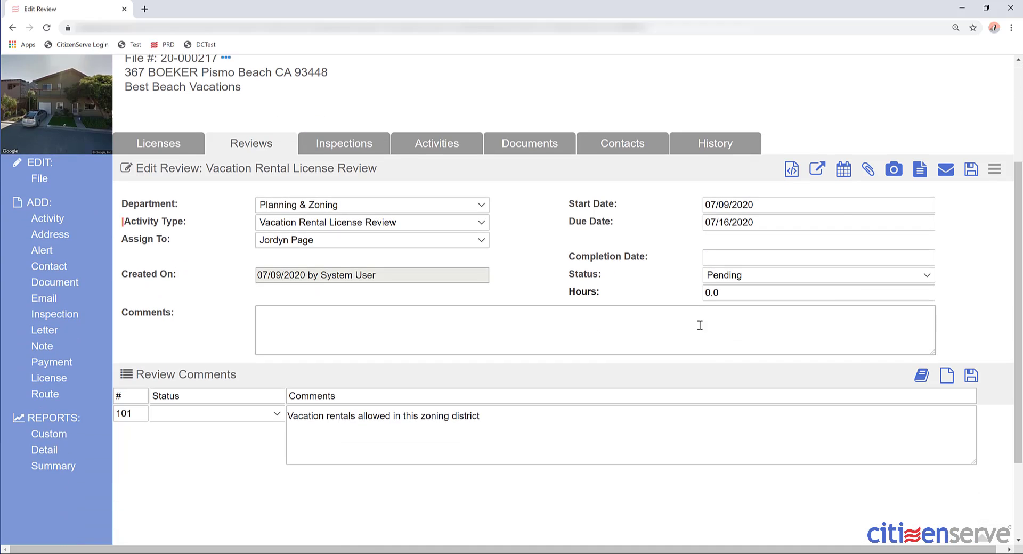
- Save the Planning & Zoning review as Complete on 07/09/2020 with 0.25 hours logged
left_click(759, 258)
left_click(796, 335)
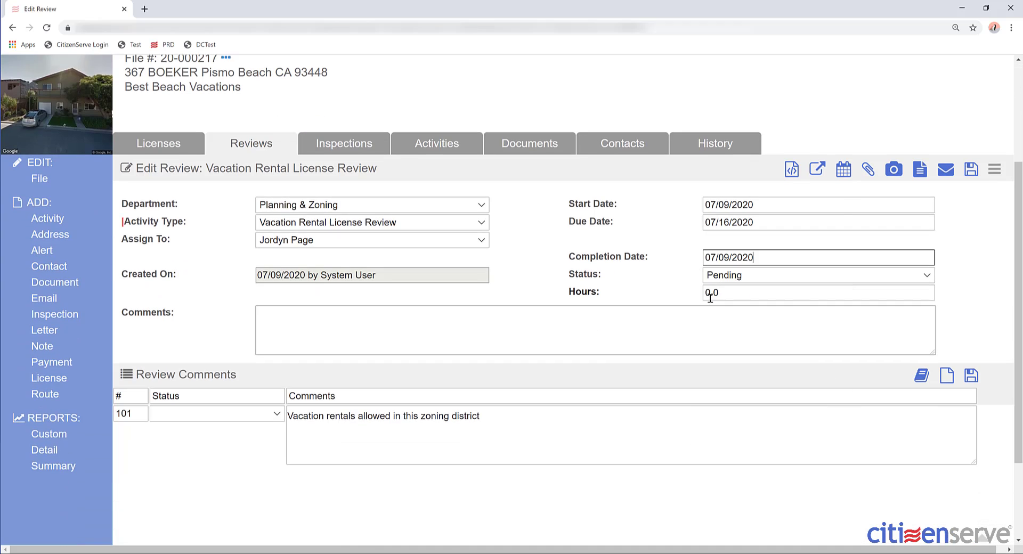
left_click(733, 279)
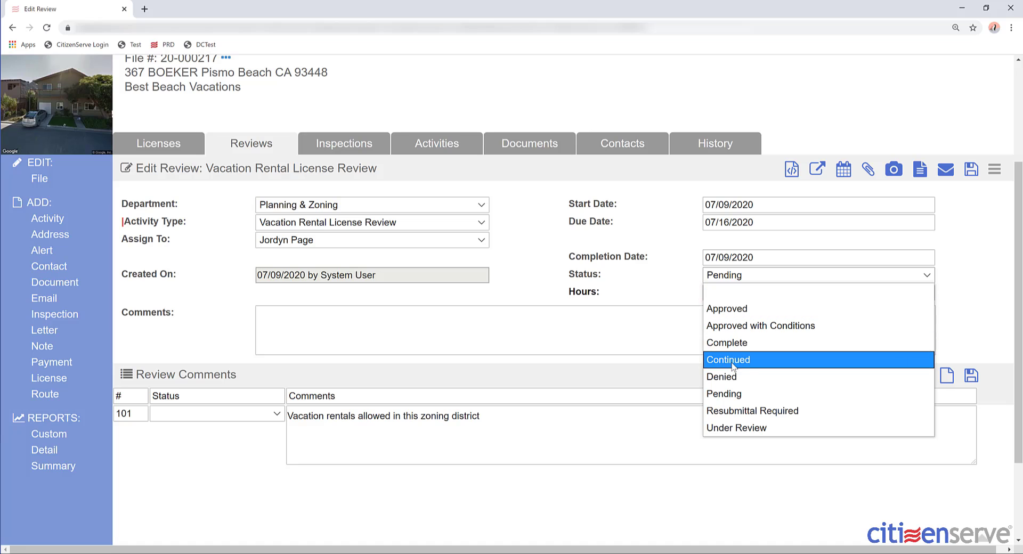
left_click(728, 342)
left_click(734, 297)
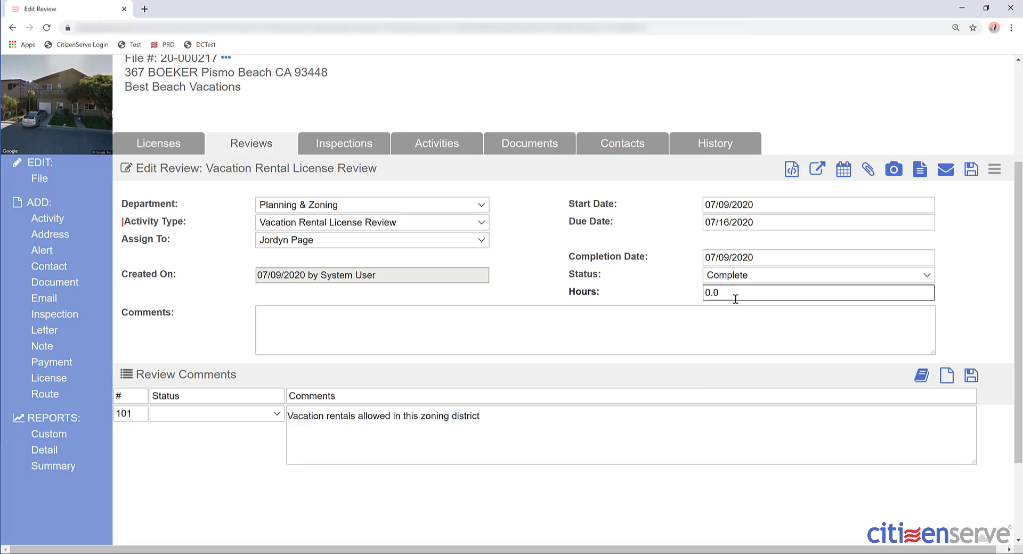
key("BackSpace")
type("25")
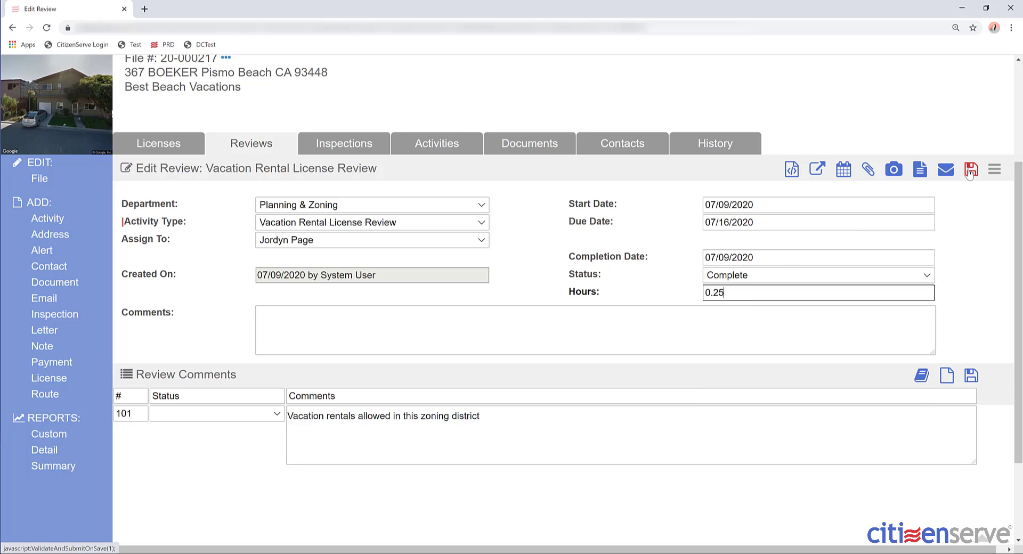
left_click(970, 170)
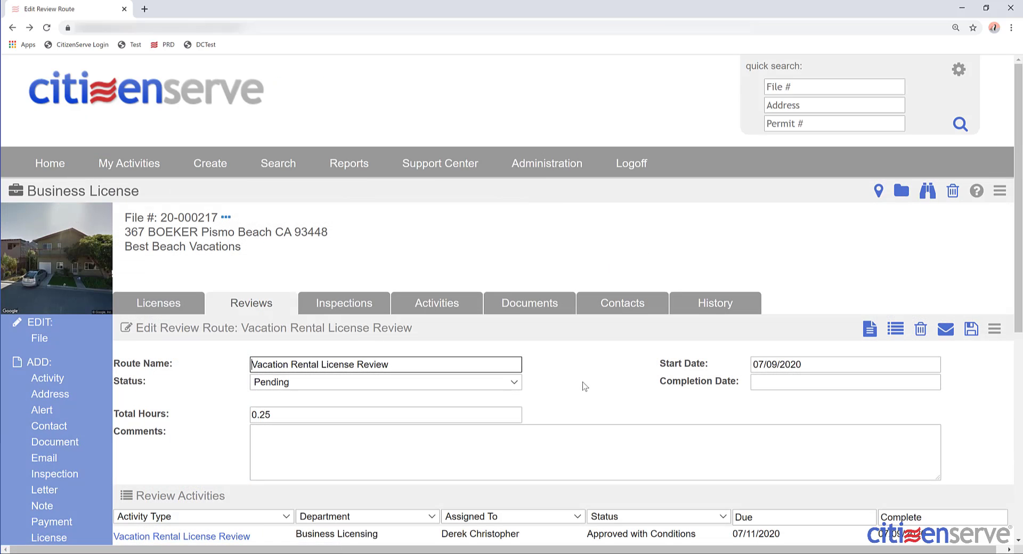
scroll(584, 406, "down", 2)
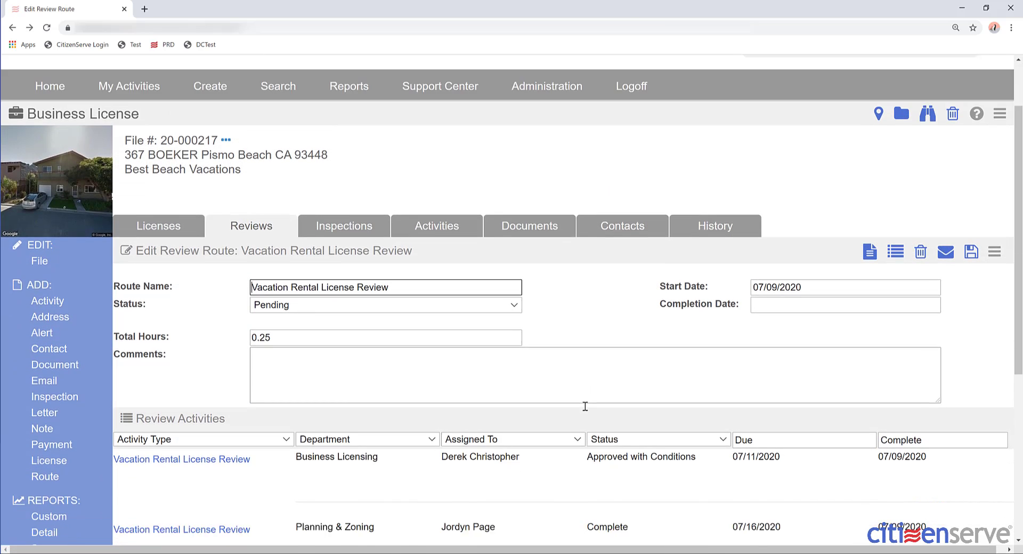
scroll(585, 406, "down", 5)
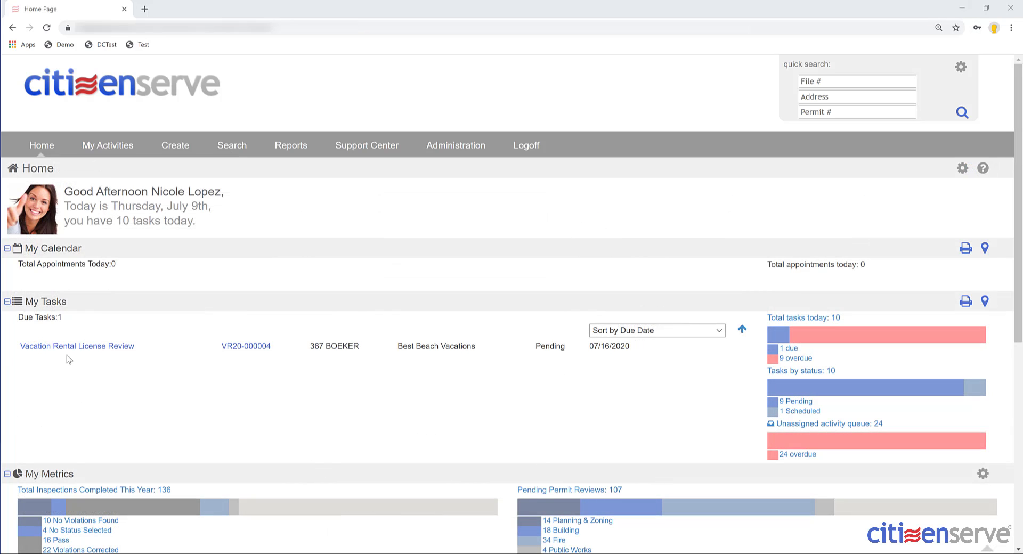
- Open the Building review task and comment 'No review required at this time.'
left_click(73, 349)
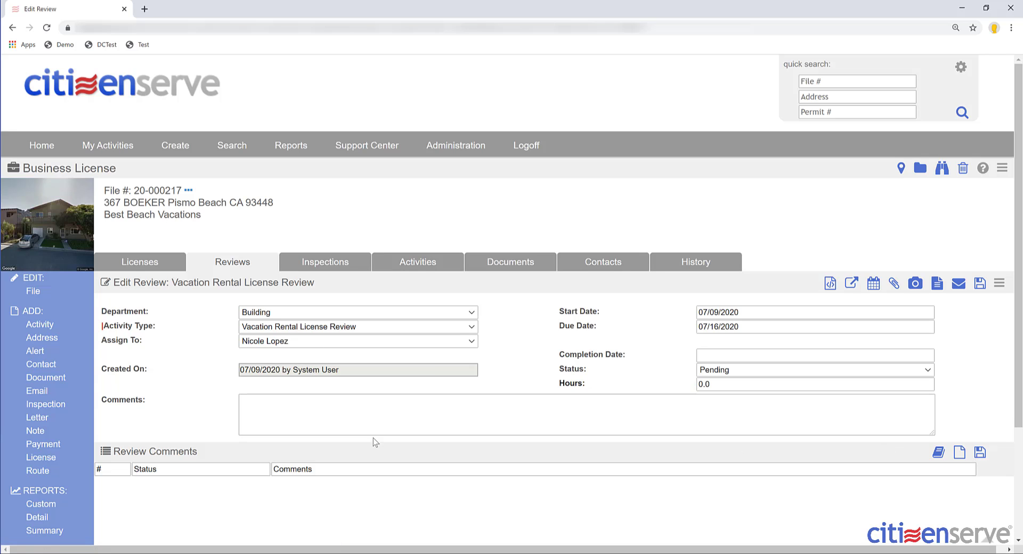
left_click(379, 423)
type("No re")
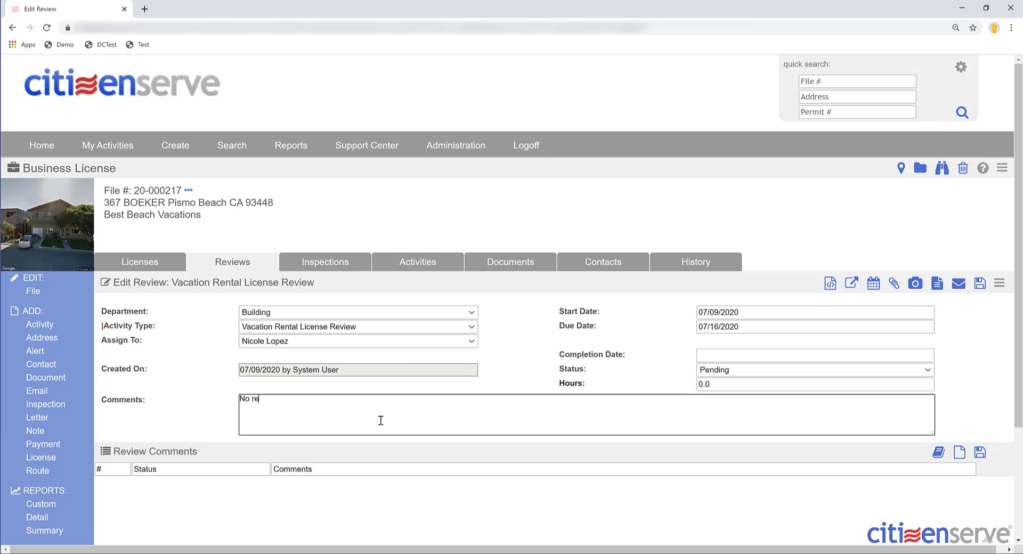
type("view required at this time.")
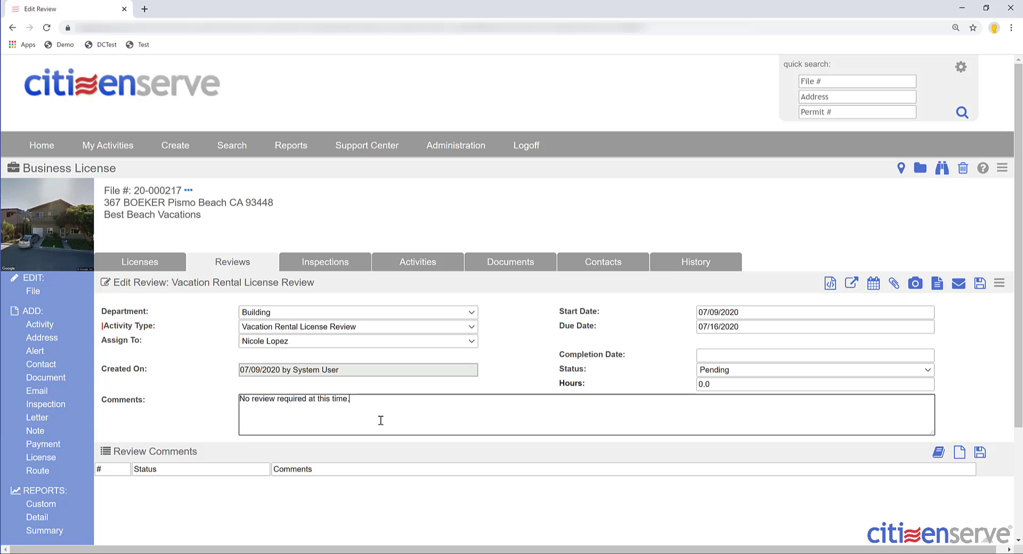
- Save the Building review as Complete with completion date 07/09/2020
left_click(705, 357)
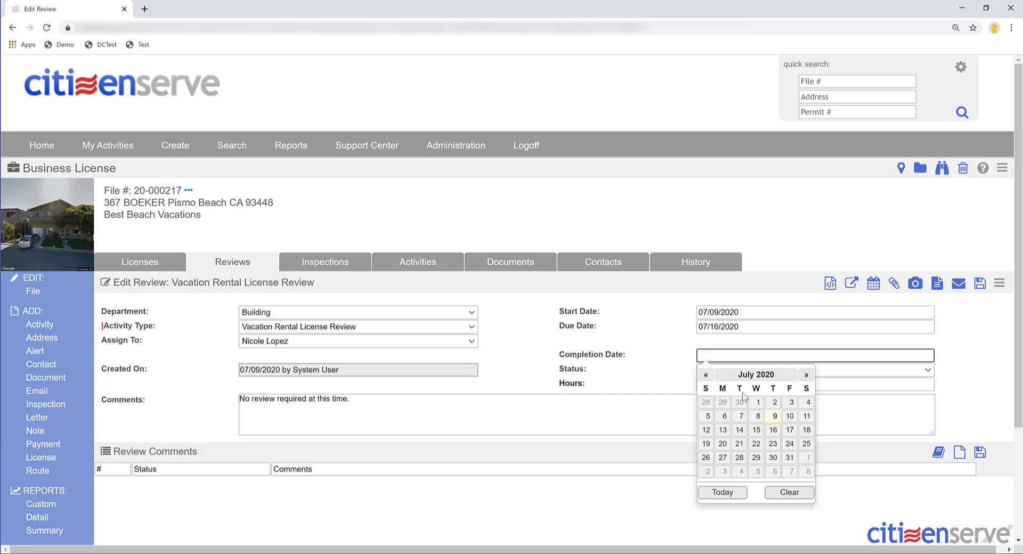
left_click(788, 418)
left_click(738, 371)
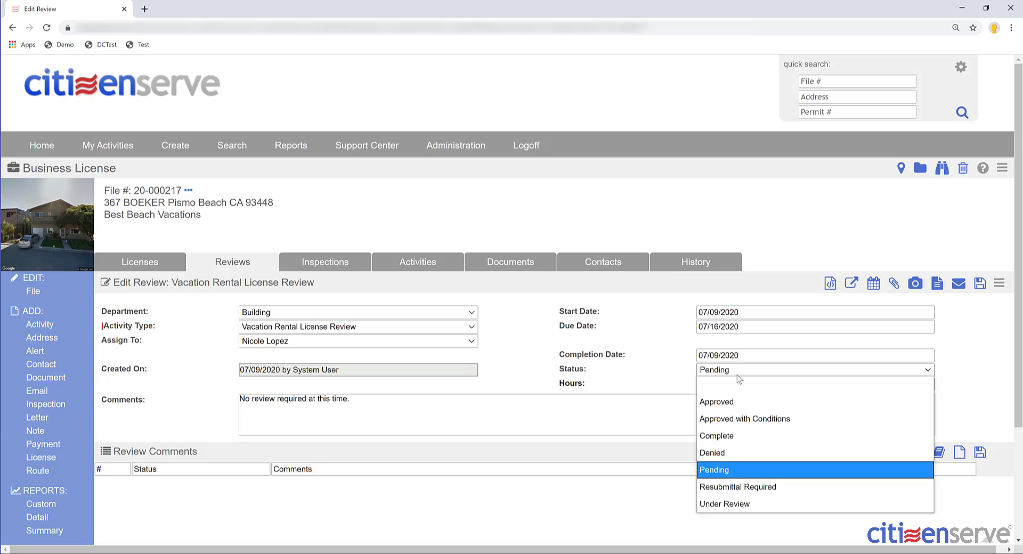
left_click(717, 436)
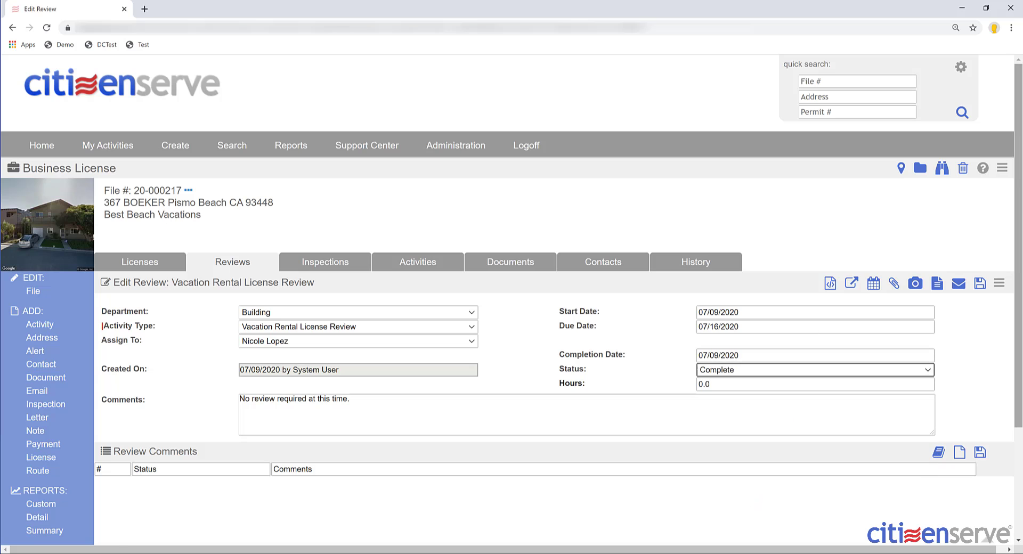
left_click(979, 286)
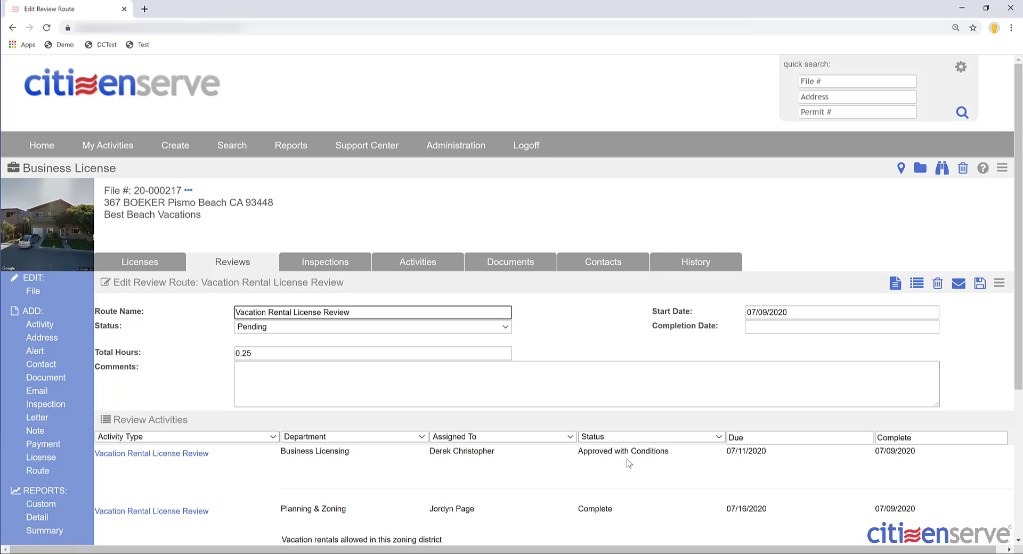
scroll(629, 463, "down", 4)
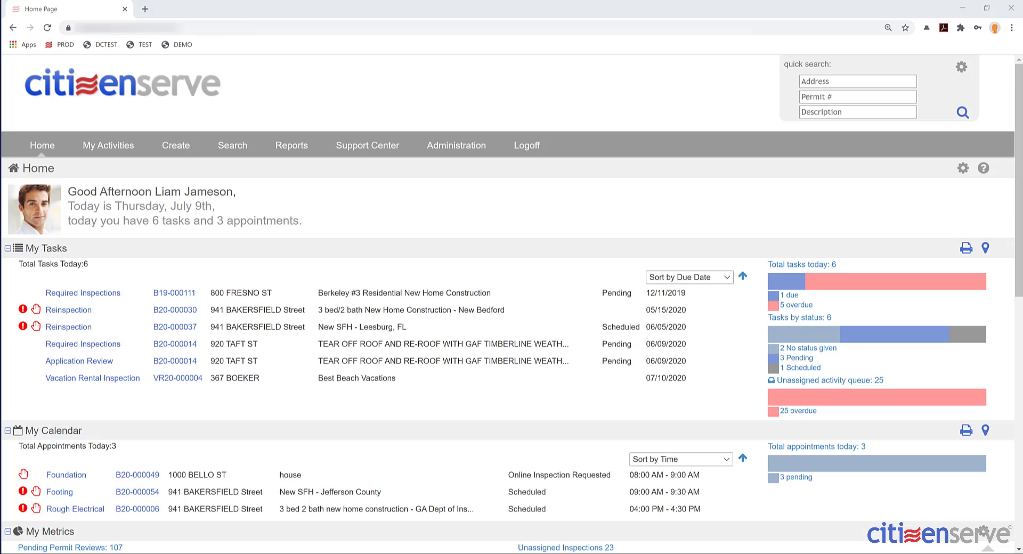
- Open the Vacation Rental Inspection and add checklist comments on house numbers, bathroom facilities and sewer plumbing
left_click(49, 379)
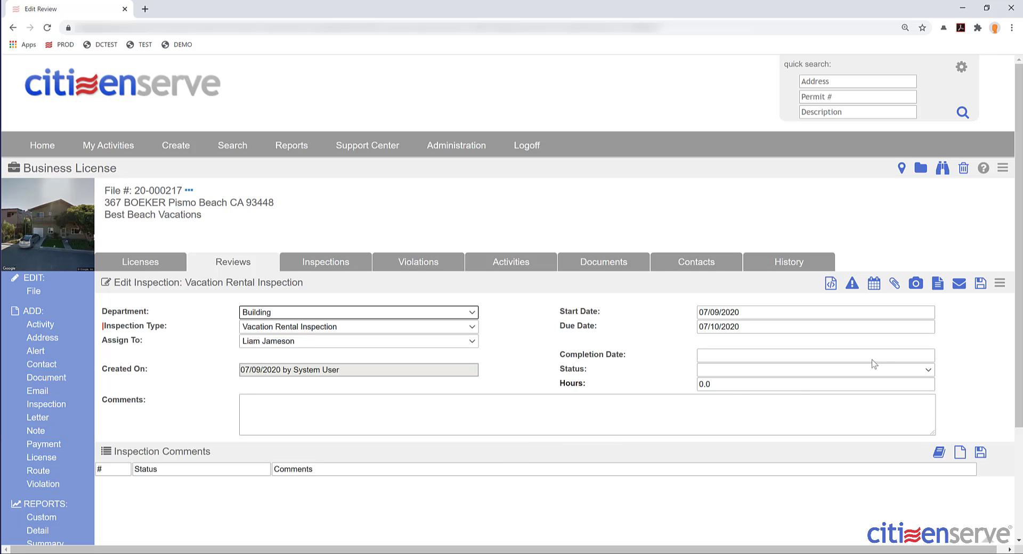
left_click(941, 453)
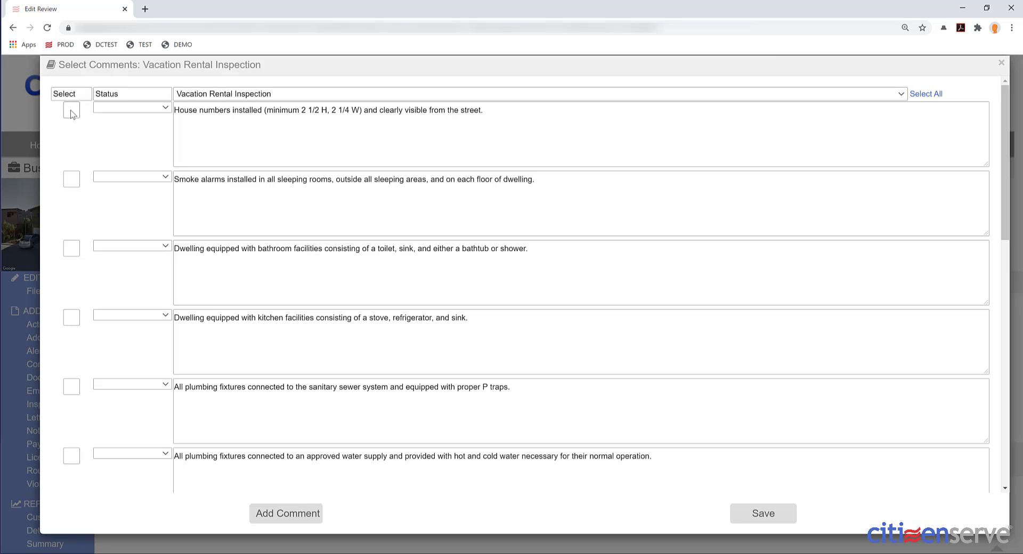
left_click(72, 110)
left_click(72, 247)
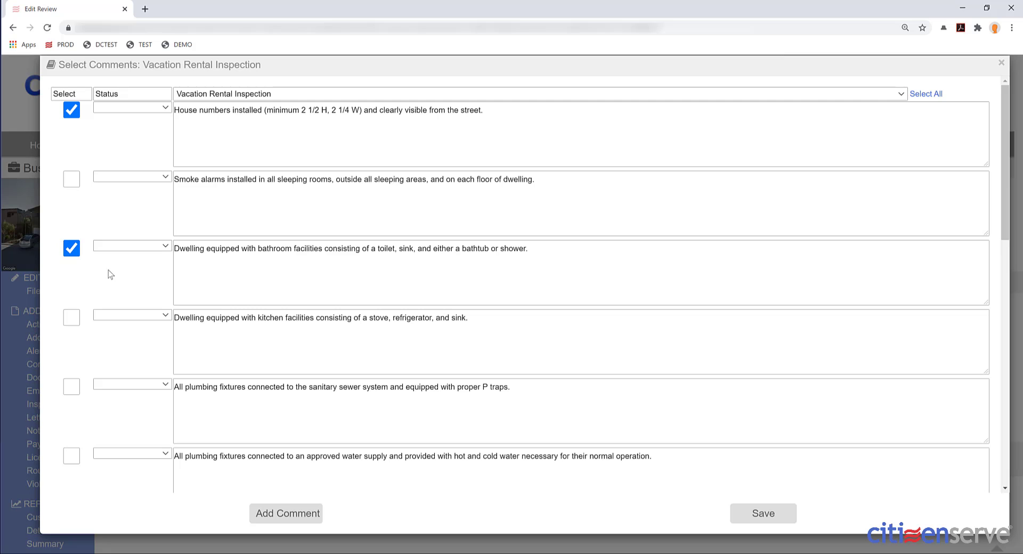
left_click(71, 389)
left_click(778, 521)
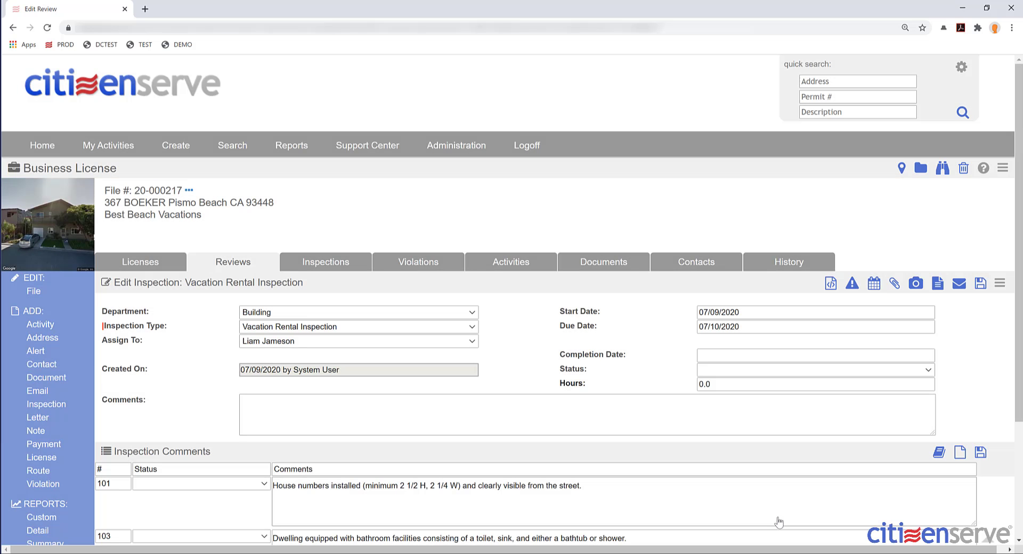
left_click(651, 427)
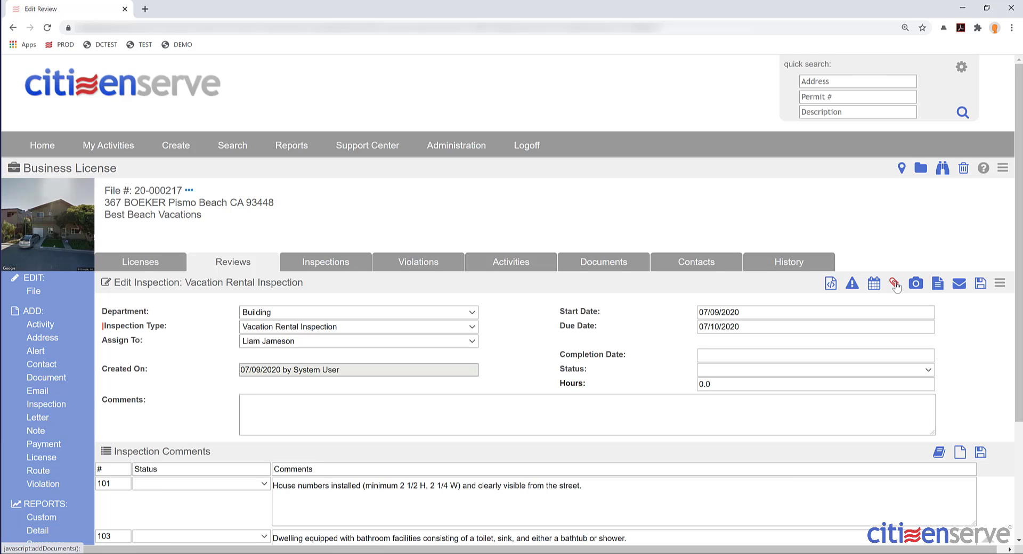
- Attach MissingHouseNumber.JPG to the inspection as a Photo described 'Missing House Number'
left_click(894, 285)
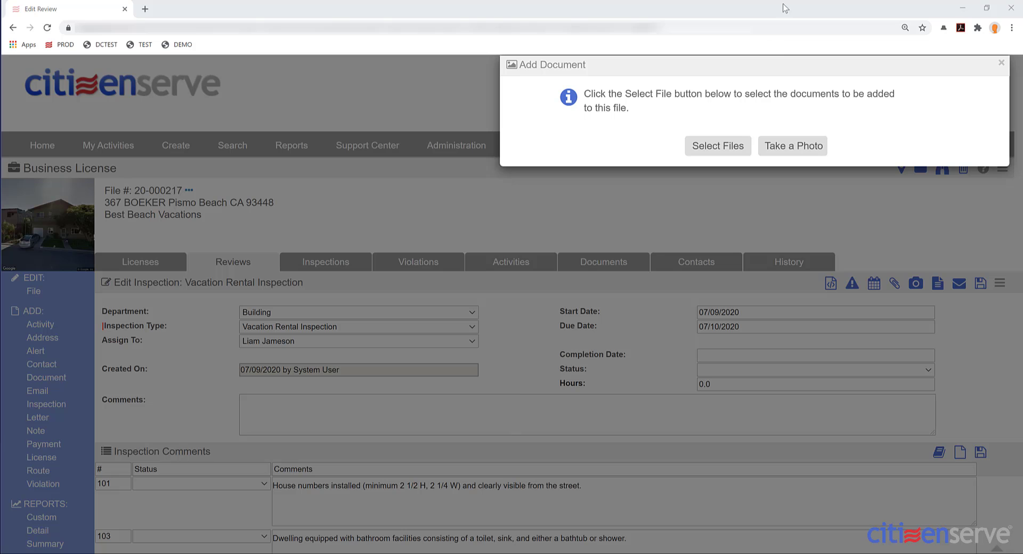
left_click(722, 144)
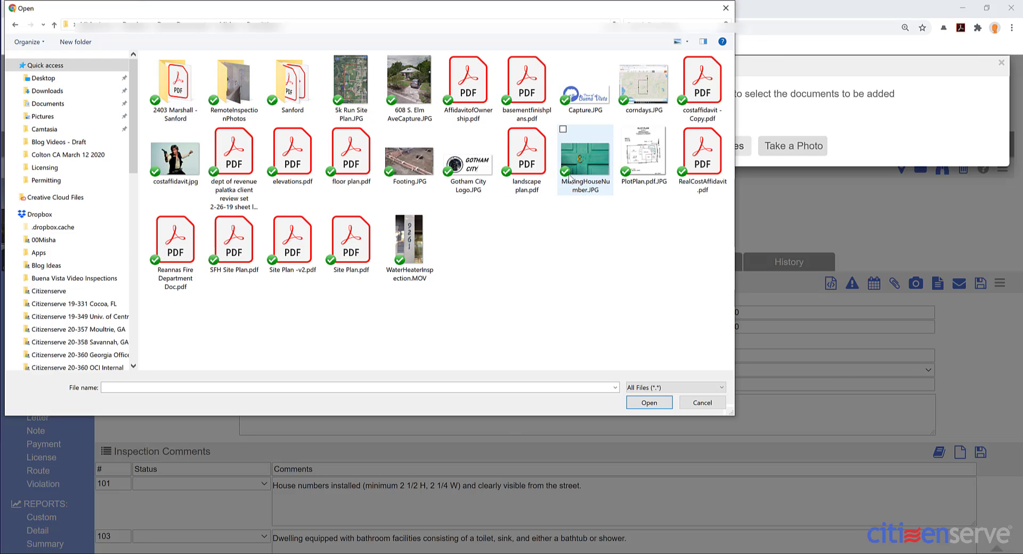
left_click(580, 171)
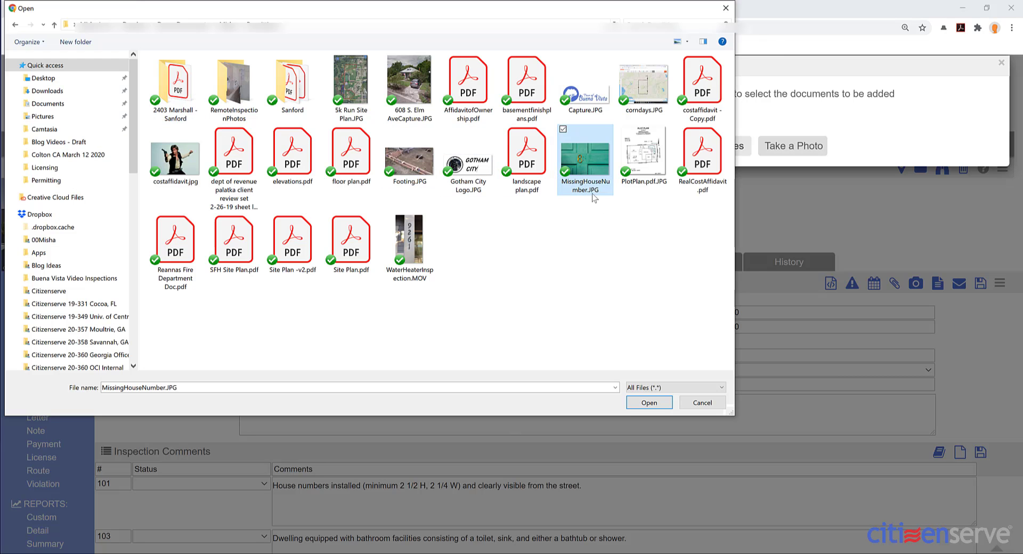
left_click(648, 403)
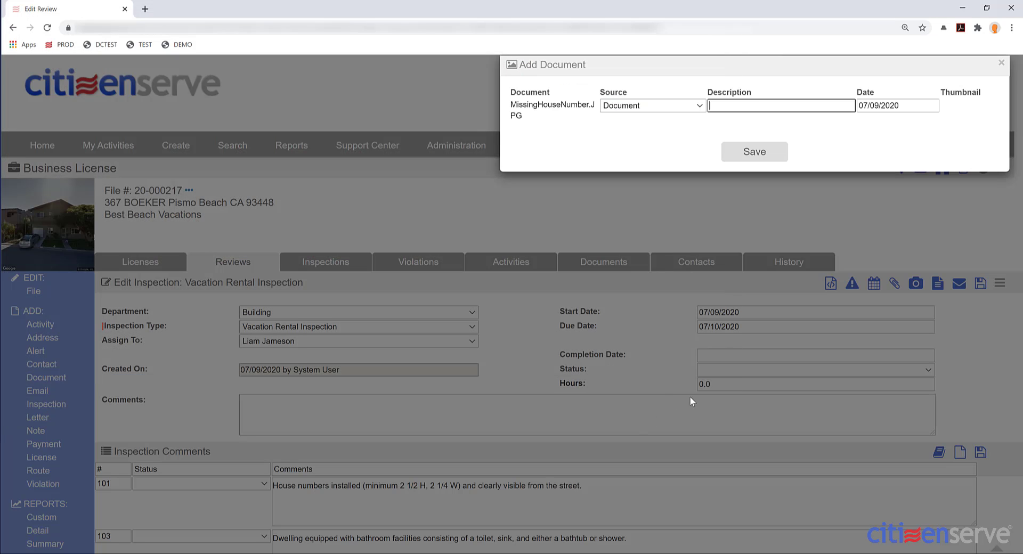
type("Missing House Number")
left_click(648, 106)
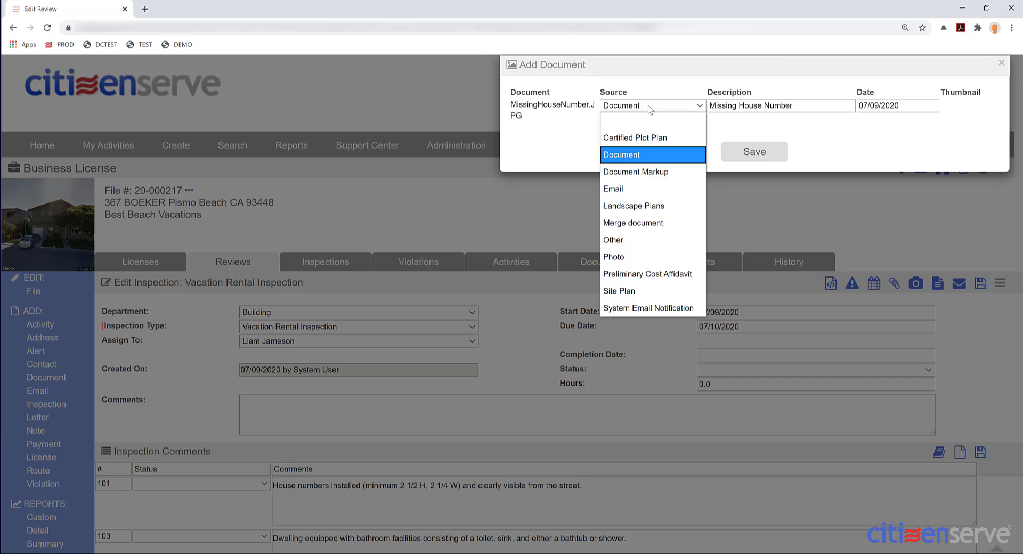
left_click(645, 257)
left_click(745, 159)
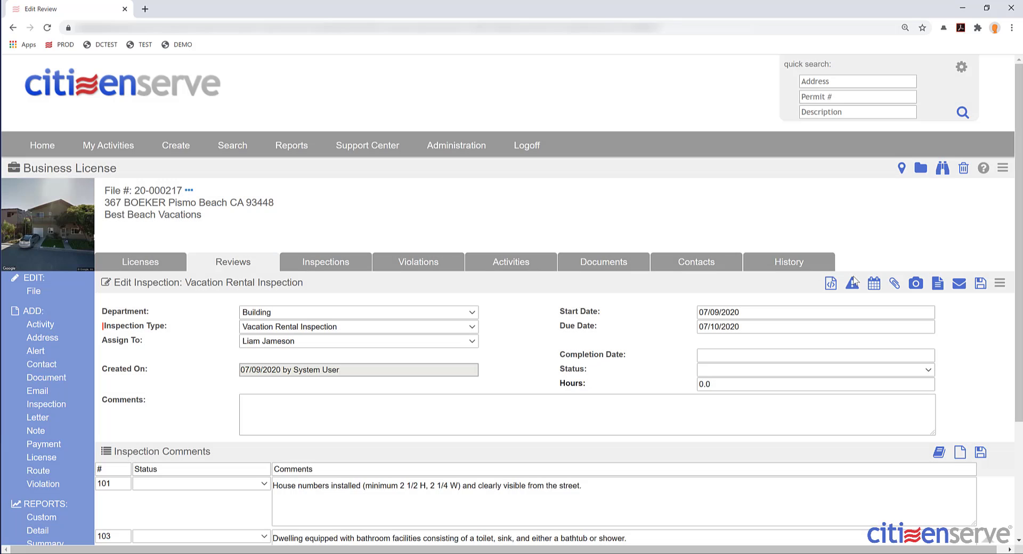
- Give the inspection a completion date of 07/09/2020 and status Not Ready
scroll(752, 376, "down", 2)
scroll(752, 376, "down", 2)
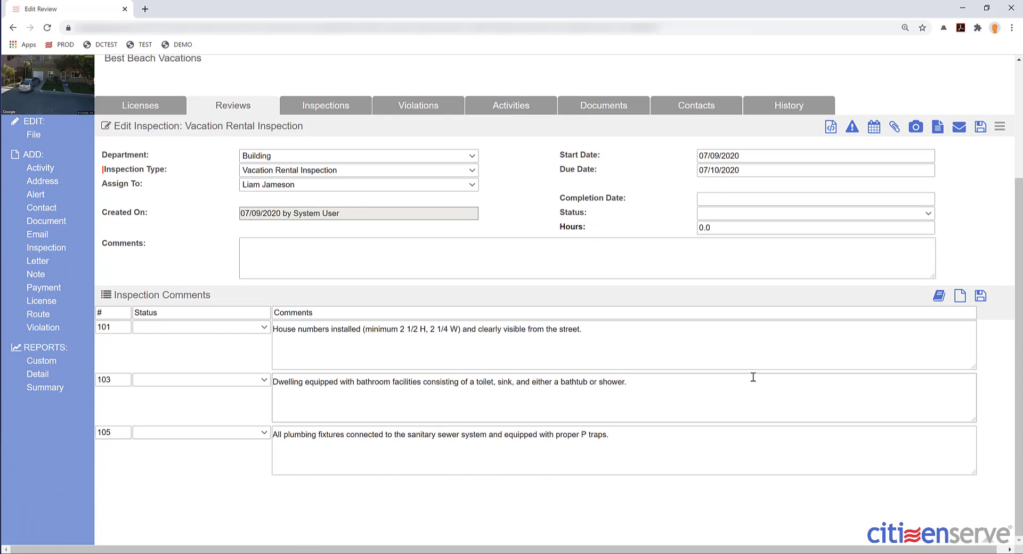
left_click(728, 197)
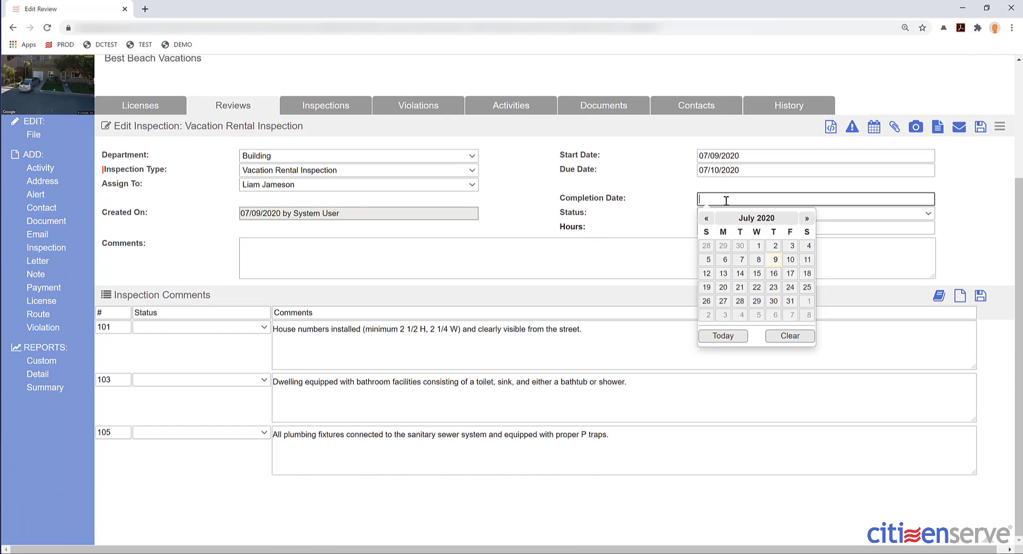
left_click(772, 262)
left_click(712, 212)
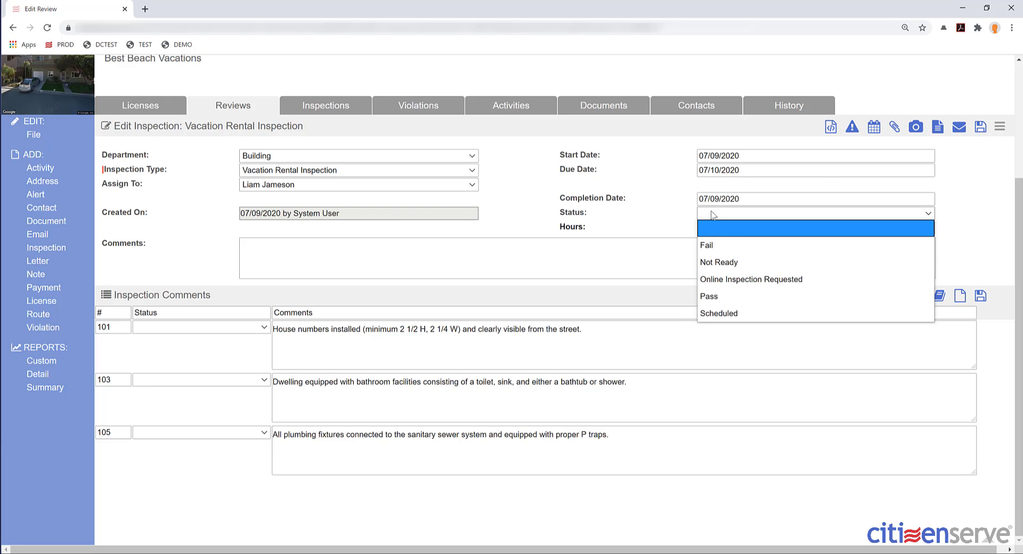
left_click(733, 262)
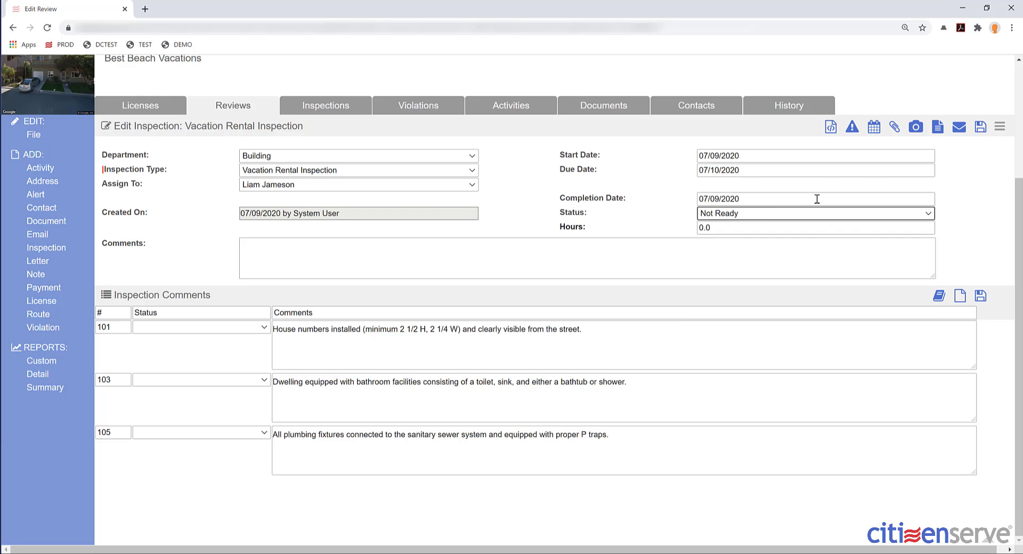
- Schedule and save a follow-up inspection starting 07/09/2020 and due 07/23/2020
left_click(872, 132)
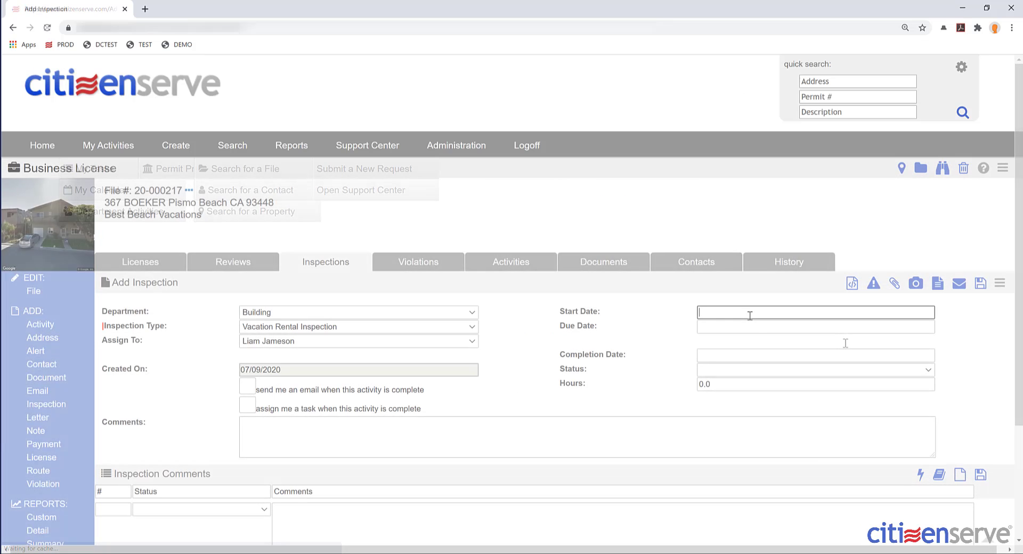
left_click(775, 373)
left_click(752, 329)
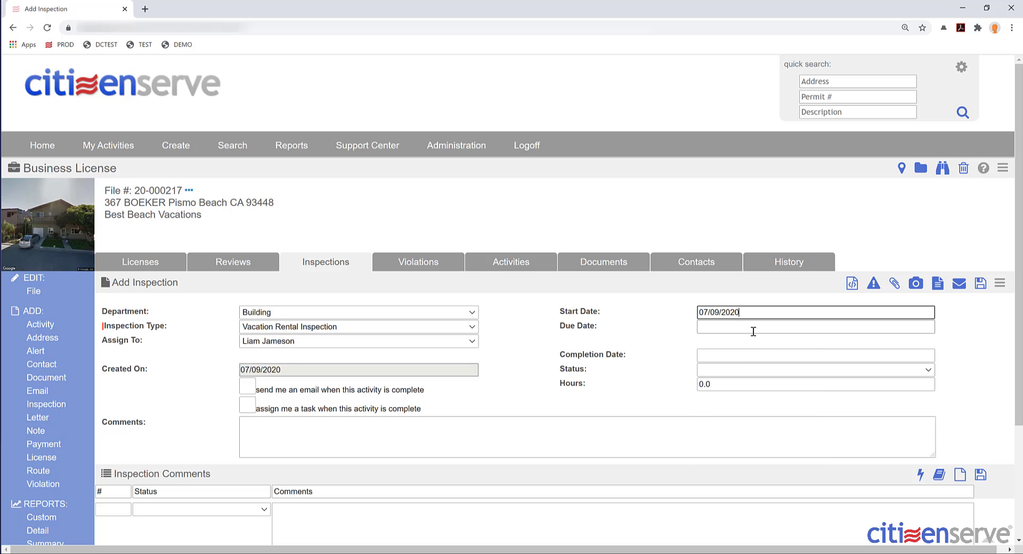
left_click(773, 415)
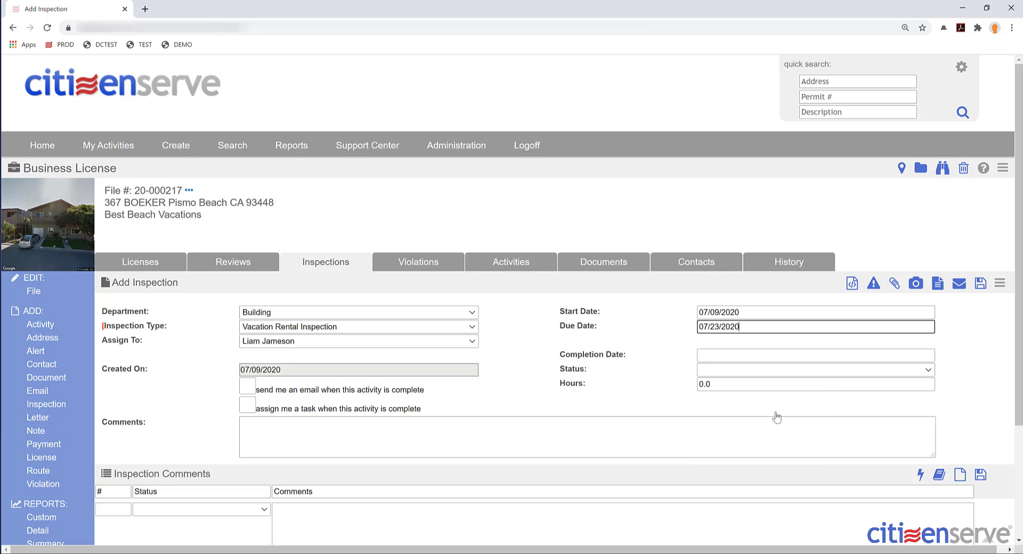
left_click(1000, 283)
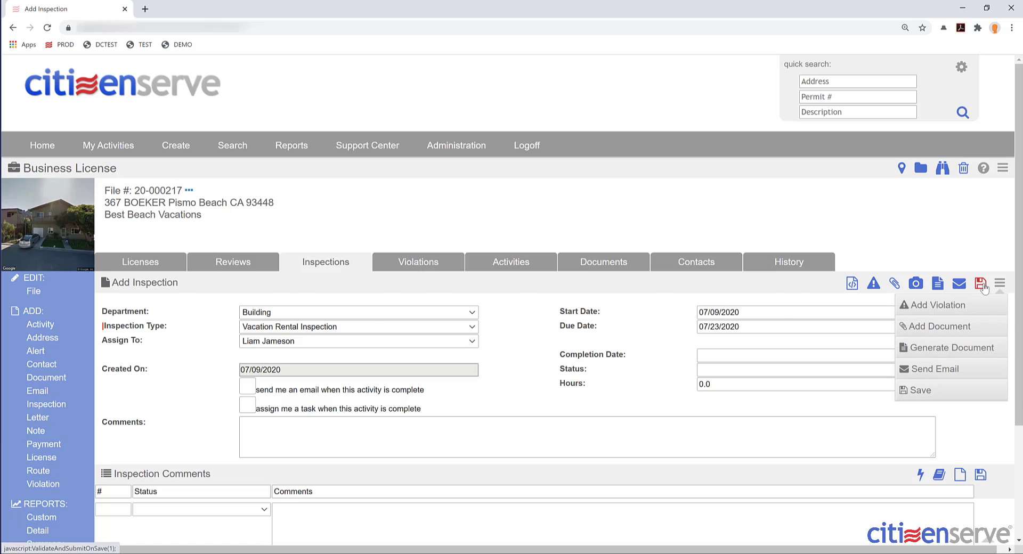
left_click(921, 391)
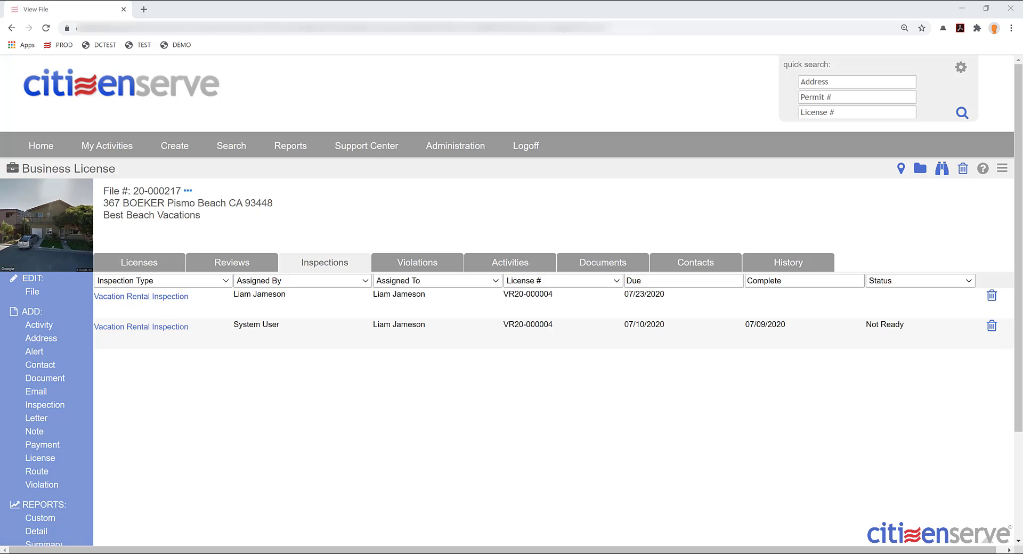
- Open the VR20-000004 follow-up Vacation Rental Inspection due 07/23/2020 from the home task list
left_click(226, 262)
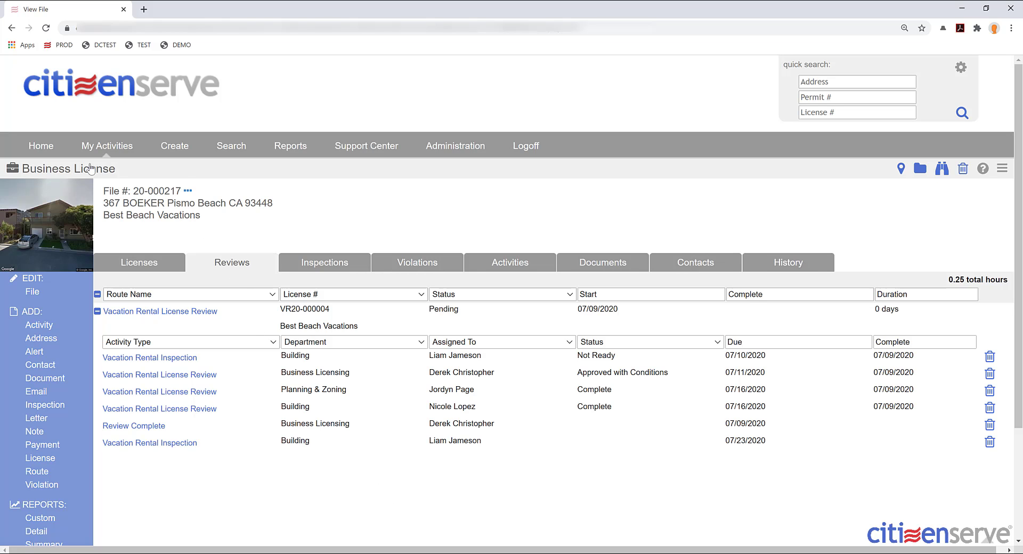
left_click(41, 145)
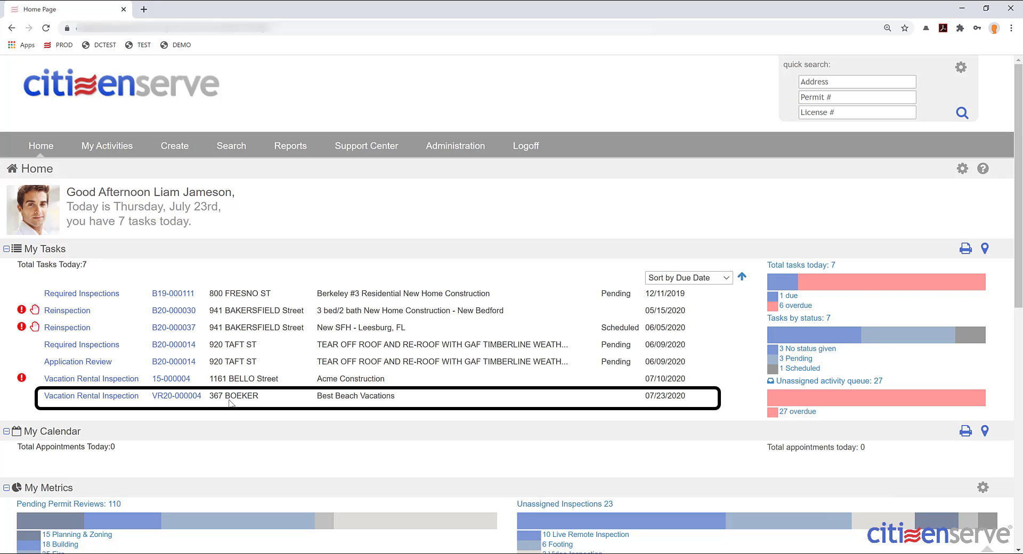
left_click(90, 400)
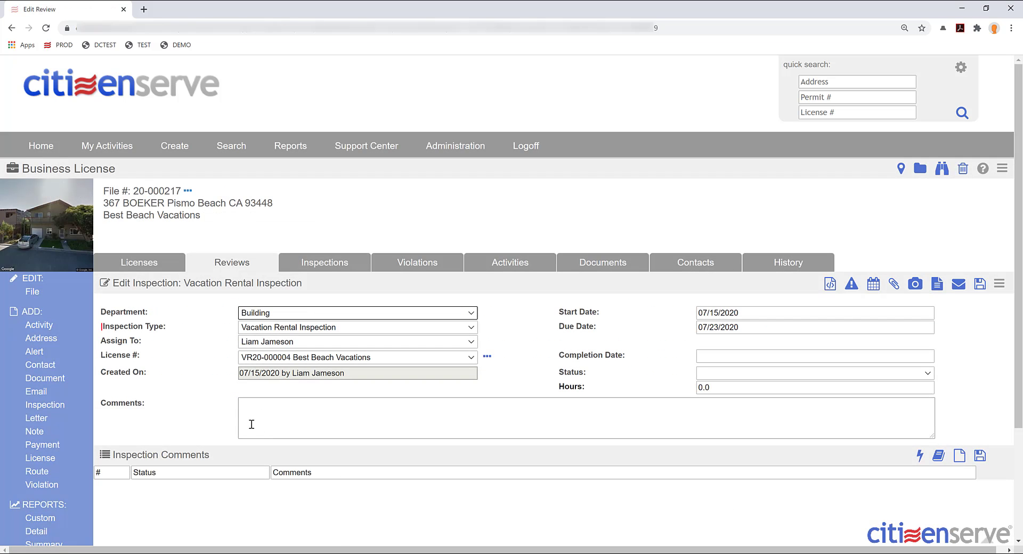
- Record the inspection with comment 'No issues found', completion date 07/23/2020 and status Pass
left_click(267, 424)
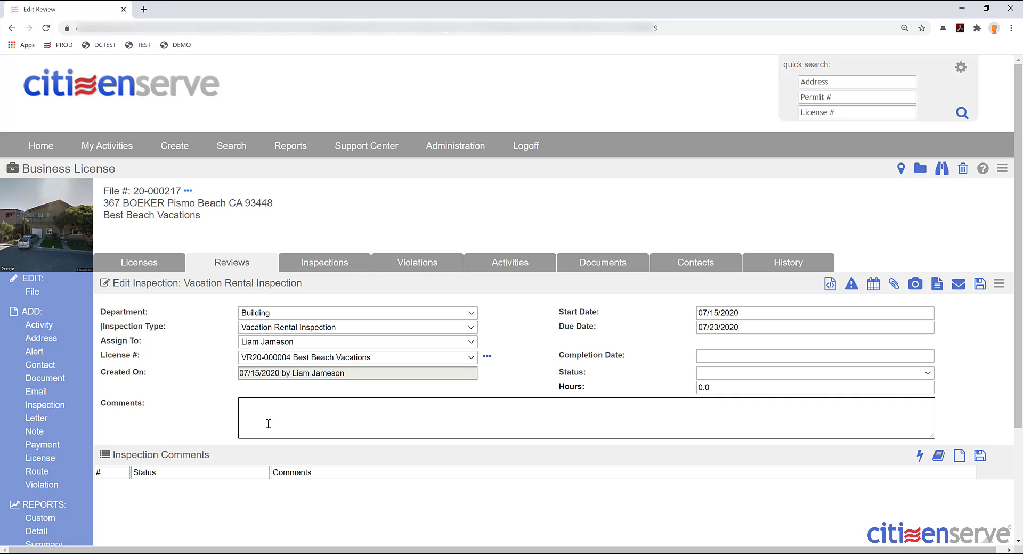
type("No issues found")
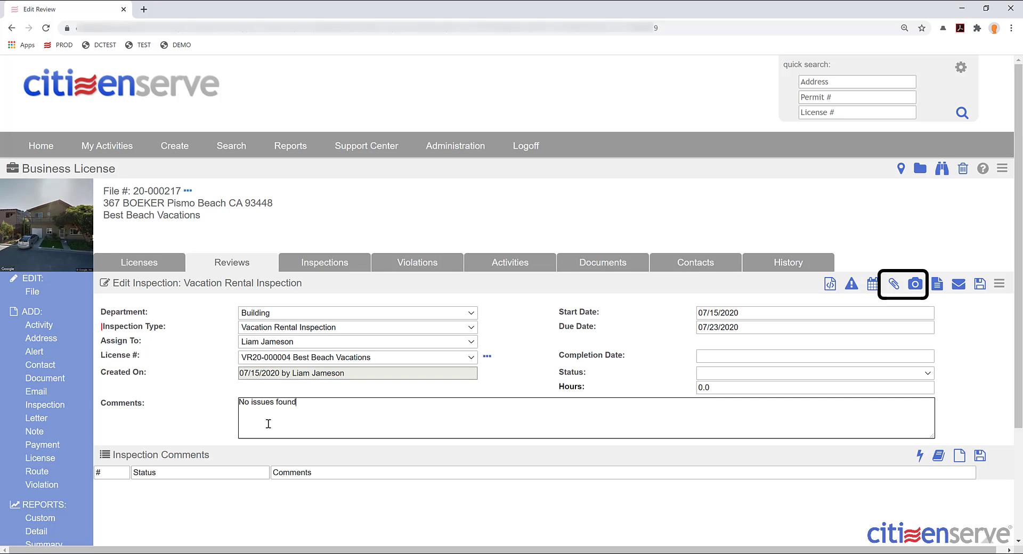
left_click(717, 359)
left_click(788, 440)
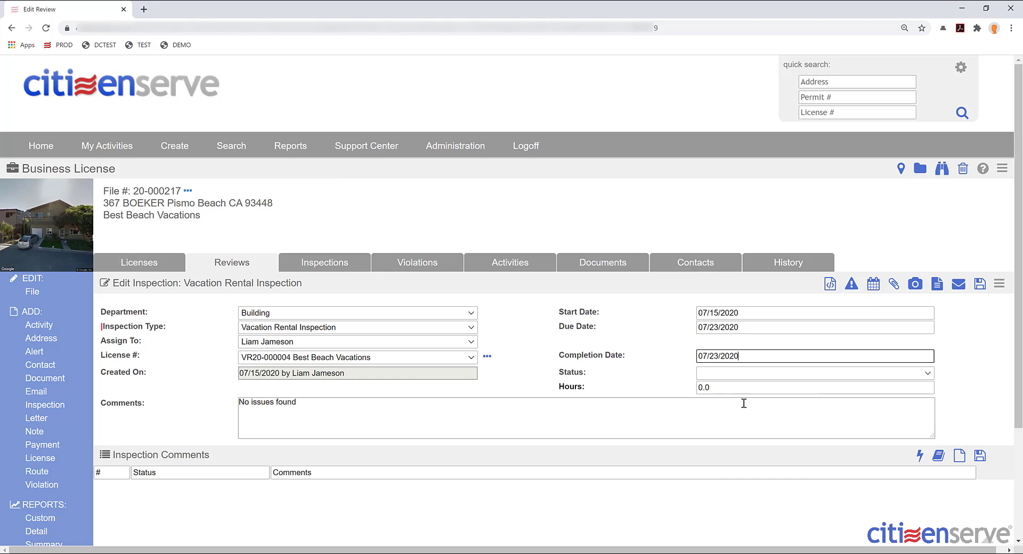
left_click(717, 376)
left_click(713, 451)
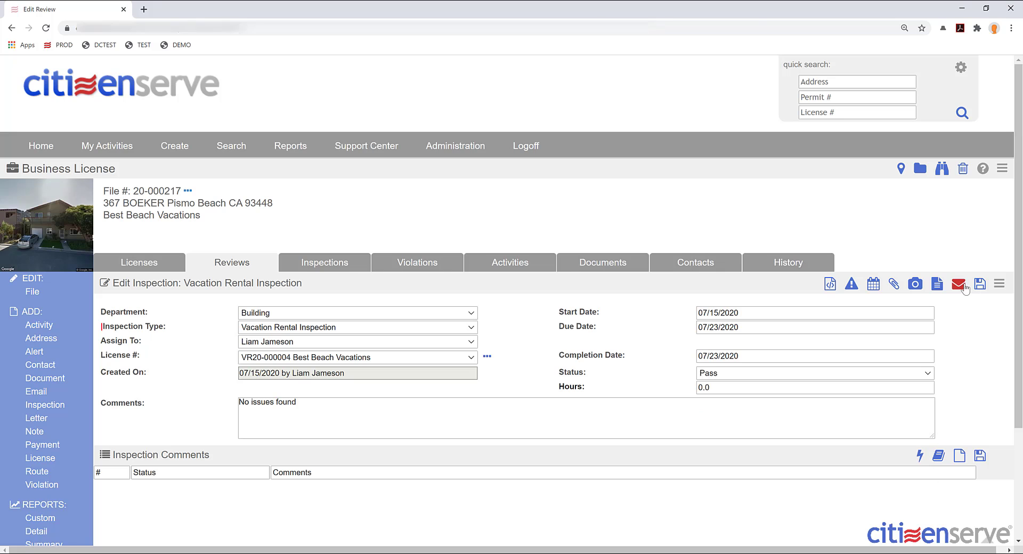
left_click(963, 288)
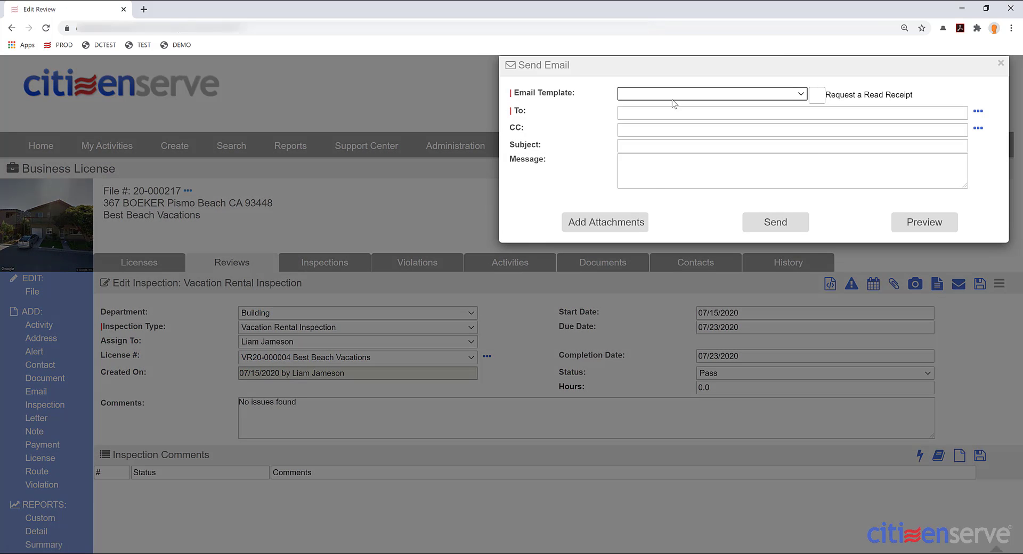
- Send the Inspection Report template email to the applicant business
left_click(672, 95)
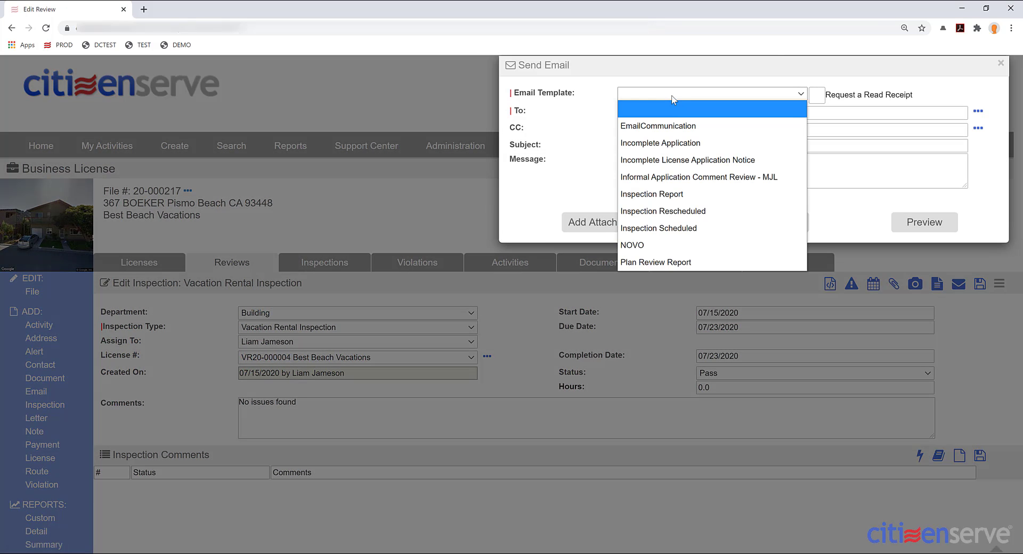
left_click(662, 194)
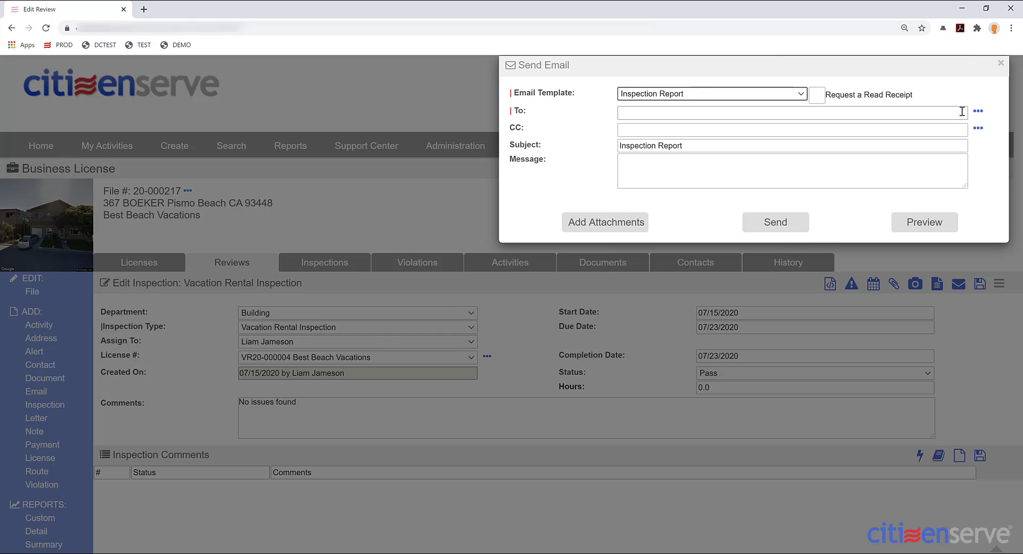
left_click(978, 111)
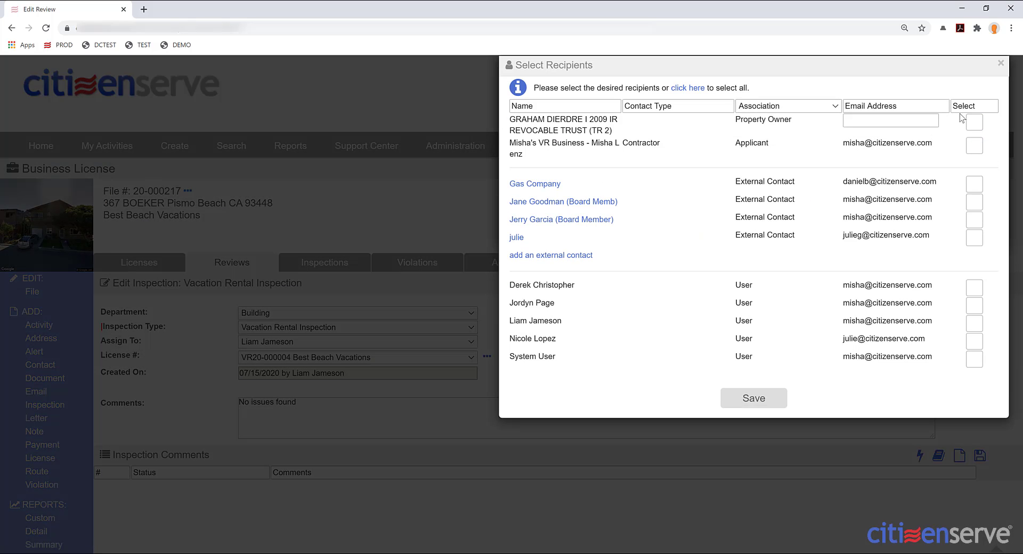
left_click(972, 146)
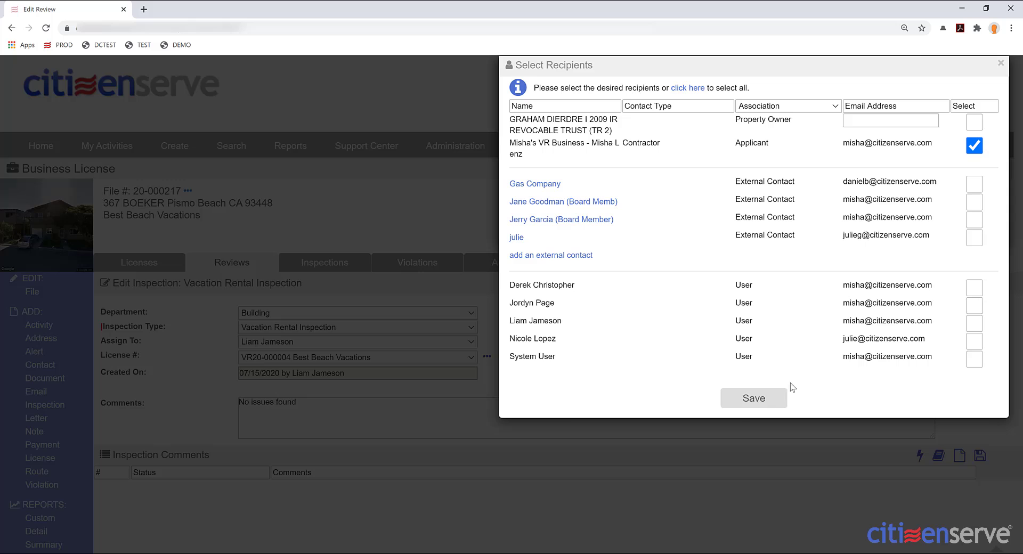
left_click(742, 406)
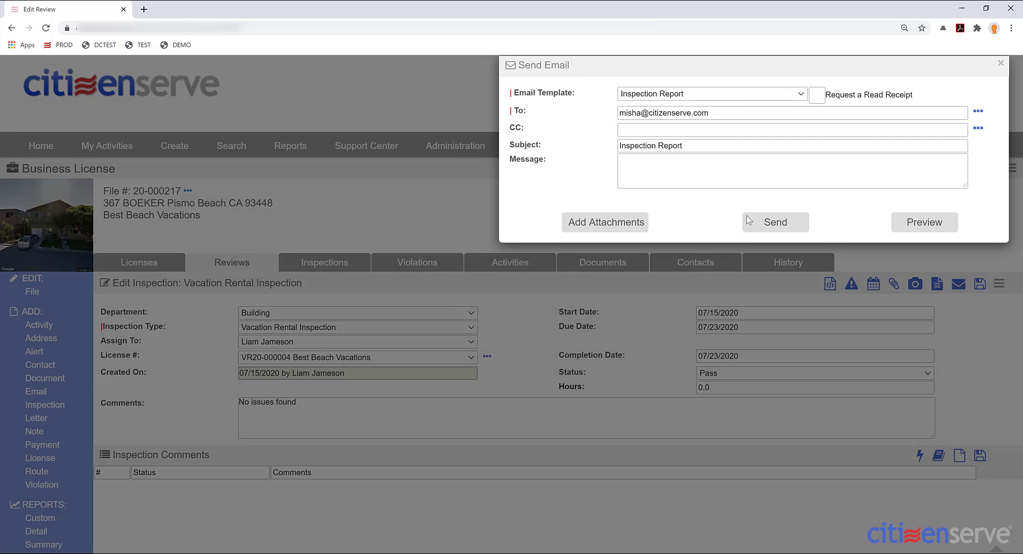
left_click(750, 221)
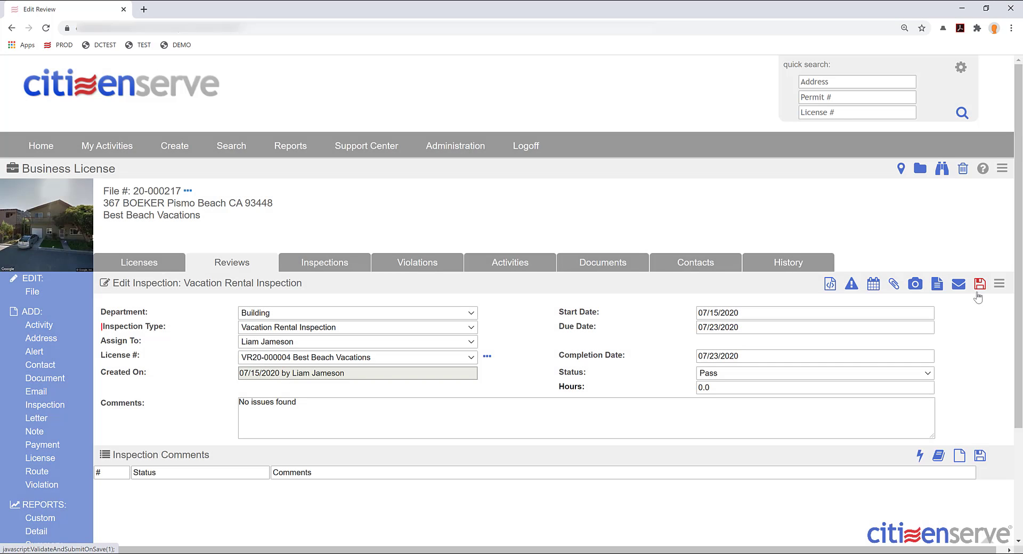
- Save the passed inspection and review the activity statuses on the license review route
left_click(977, 293)
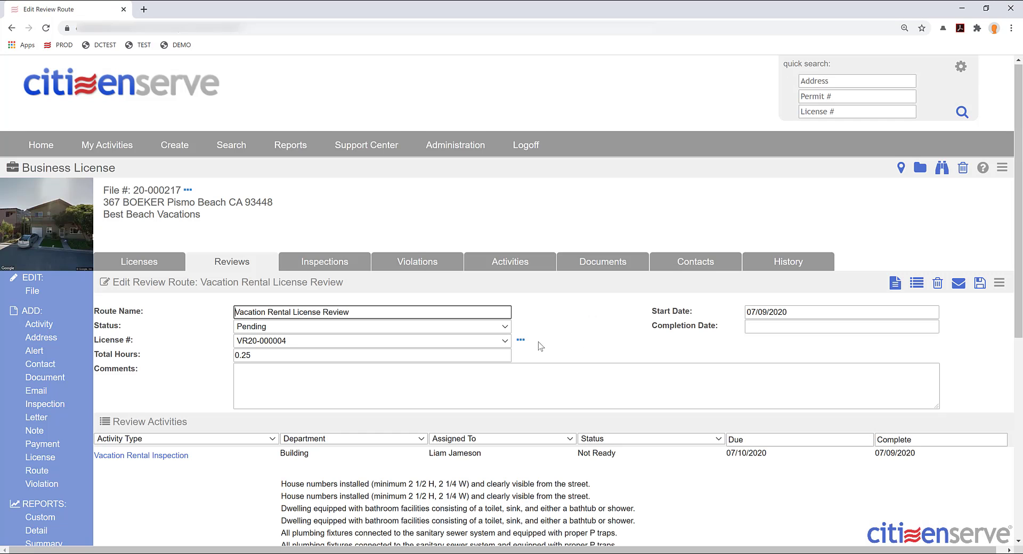
scroll(540, 347, "down", 2)
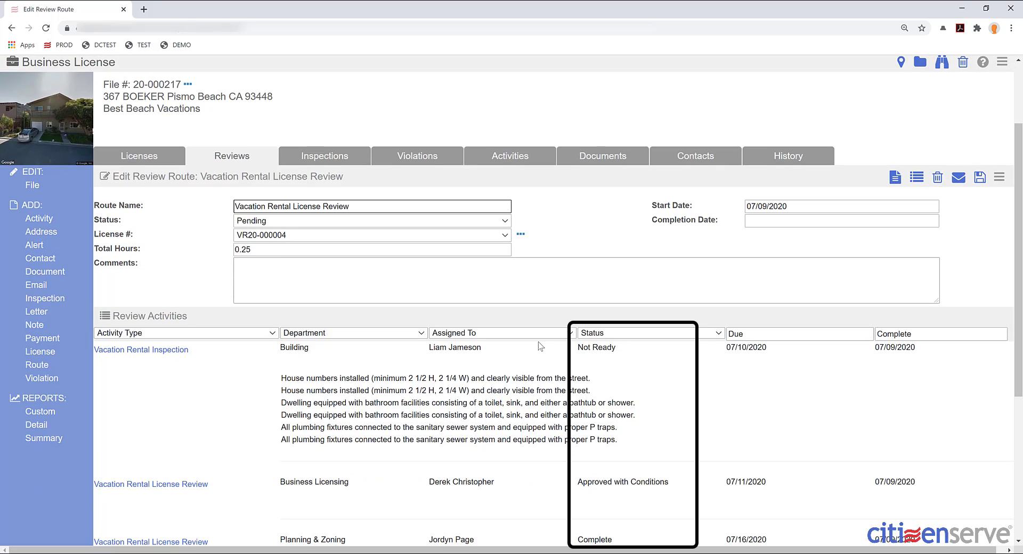
scroll(540, 346, "down", 5)
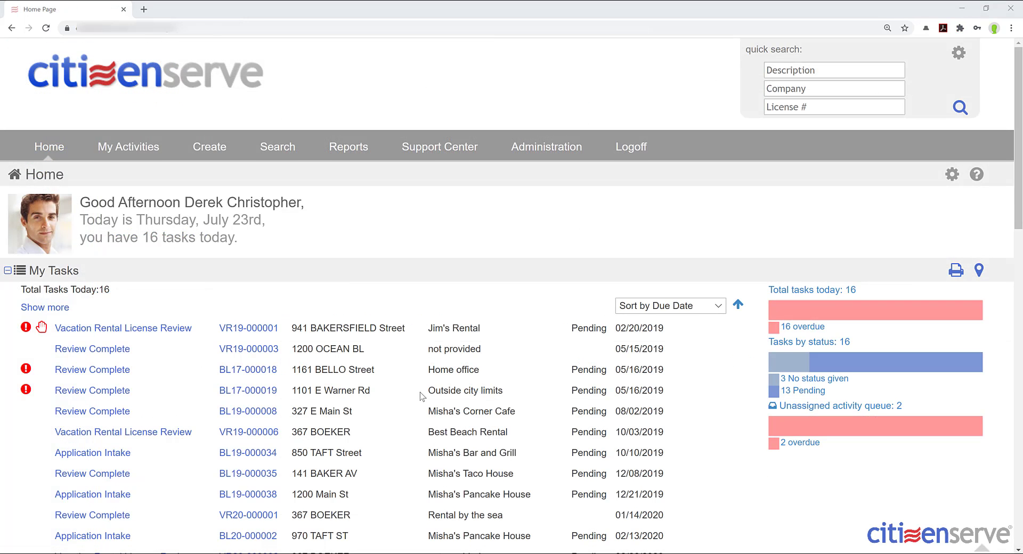
- Open license VR20-000004 from the review and set its status to Issued
scroll(421, 392, "down", 4)
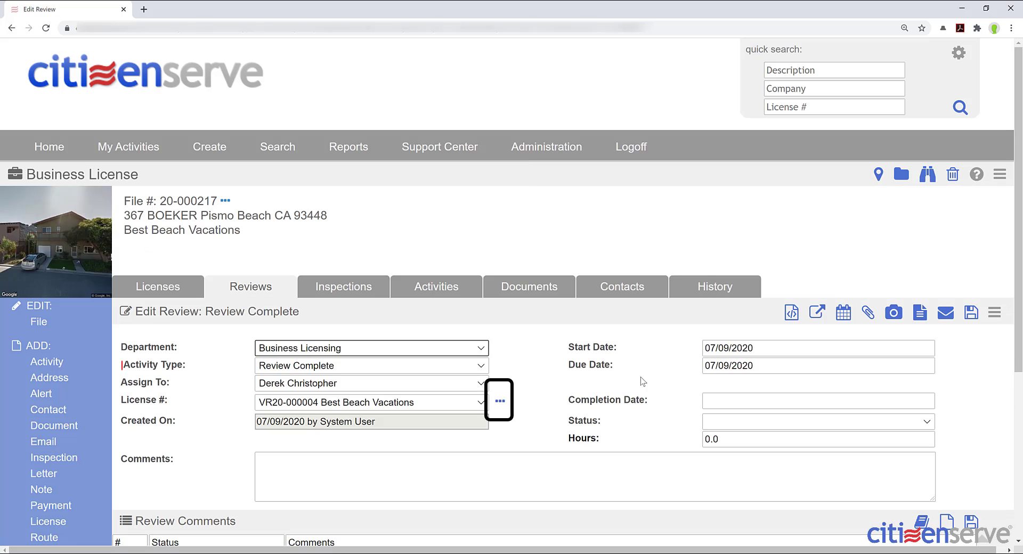
left_click(499, 400)
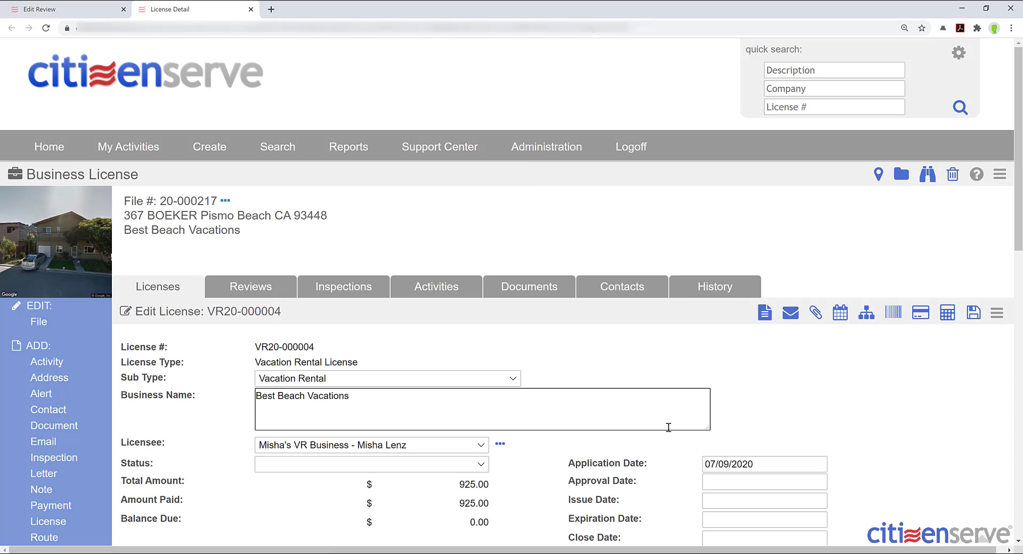
scroll(612, 434, "down", 3)
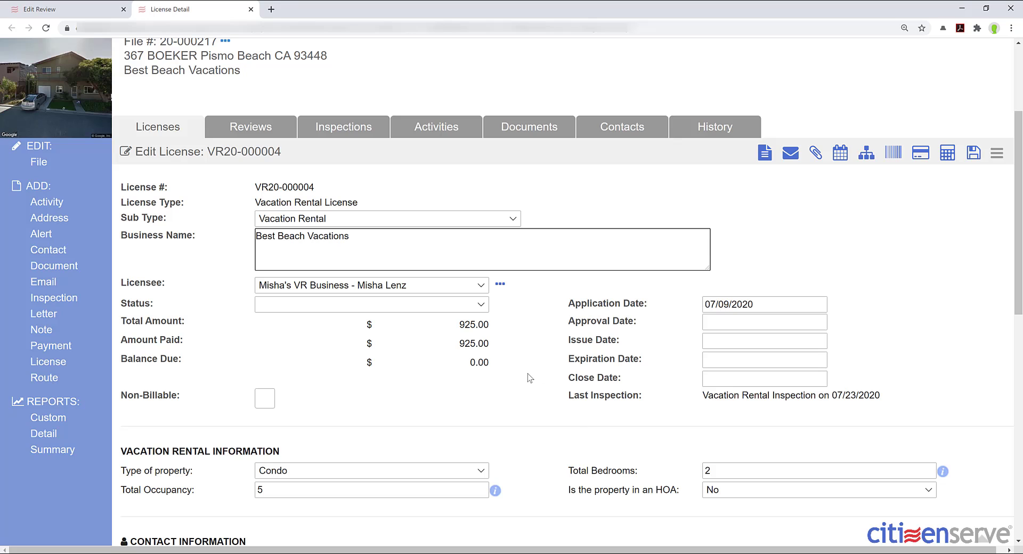
left_click(475, 308)
left_click(447, 354)
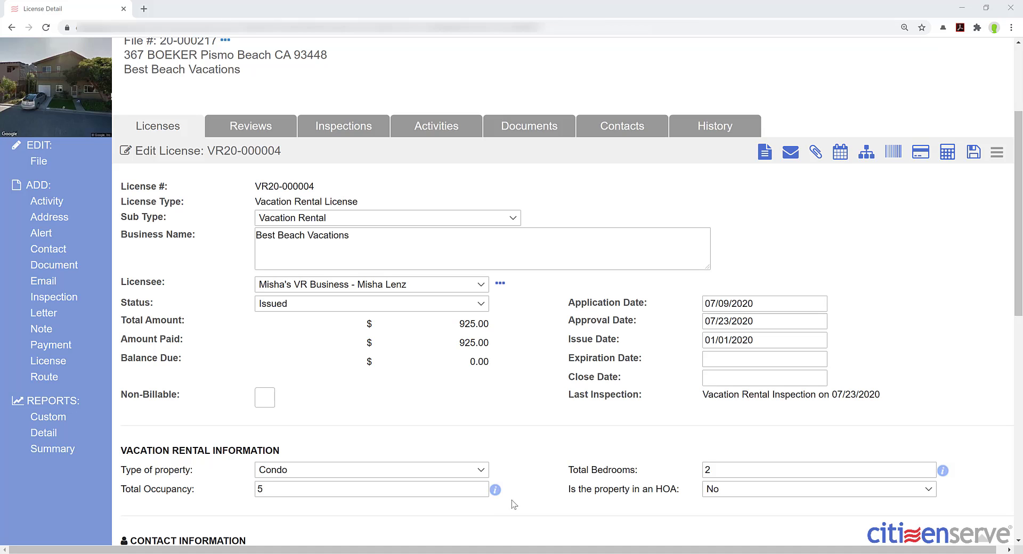
left_click(767, 159)
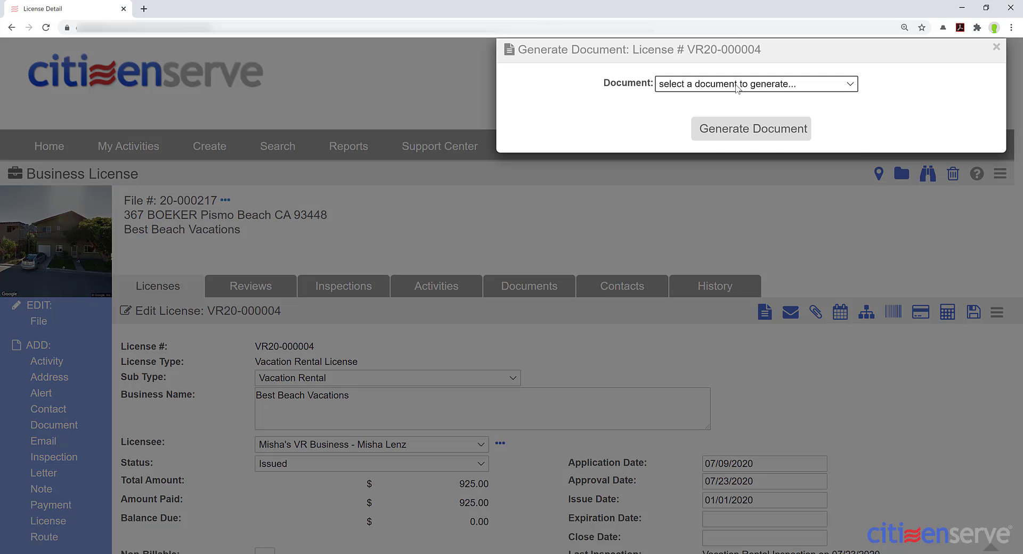
- Generate the Vacation Rental License certificate for VR20-000004 and save it
left_click(736, 84)
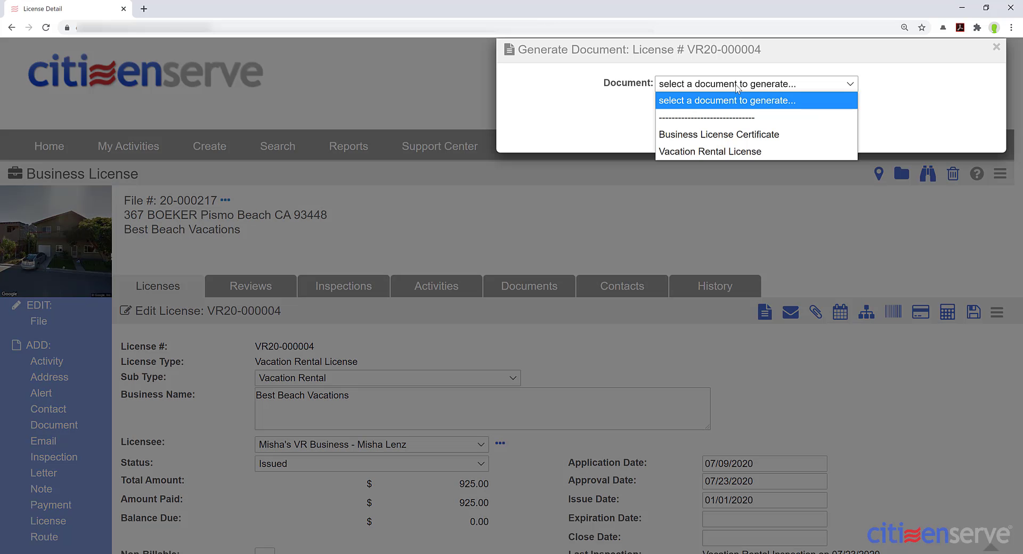
left_click(731, 151)
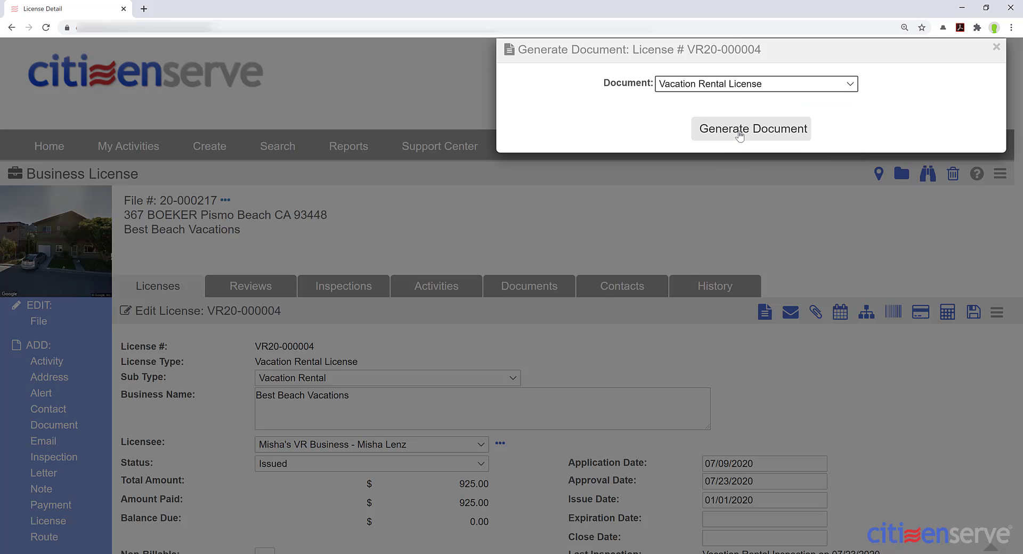
left_click(740, 133)
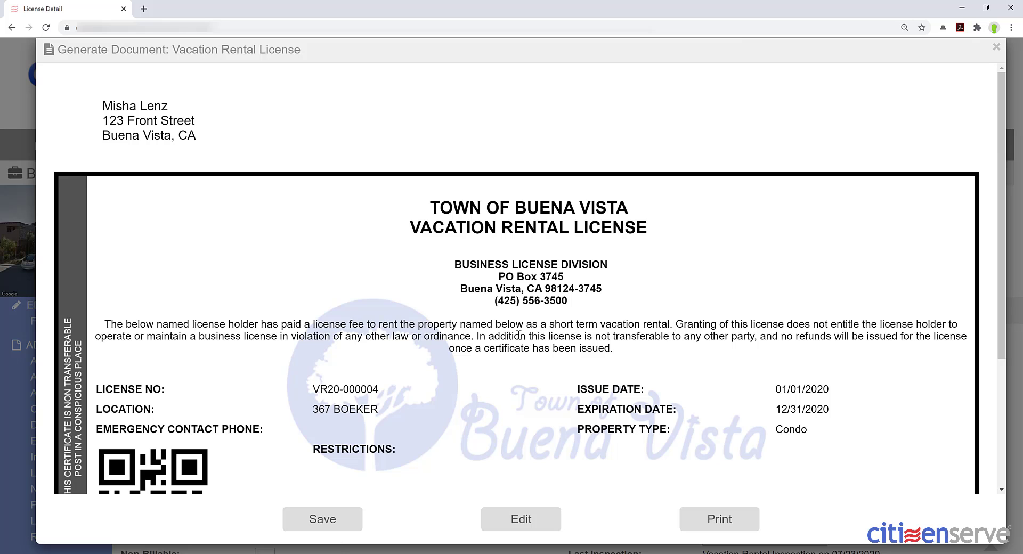
scroll(518, 334, "down", 4)
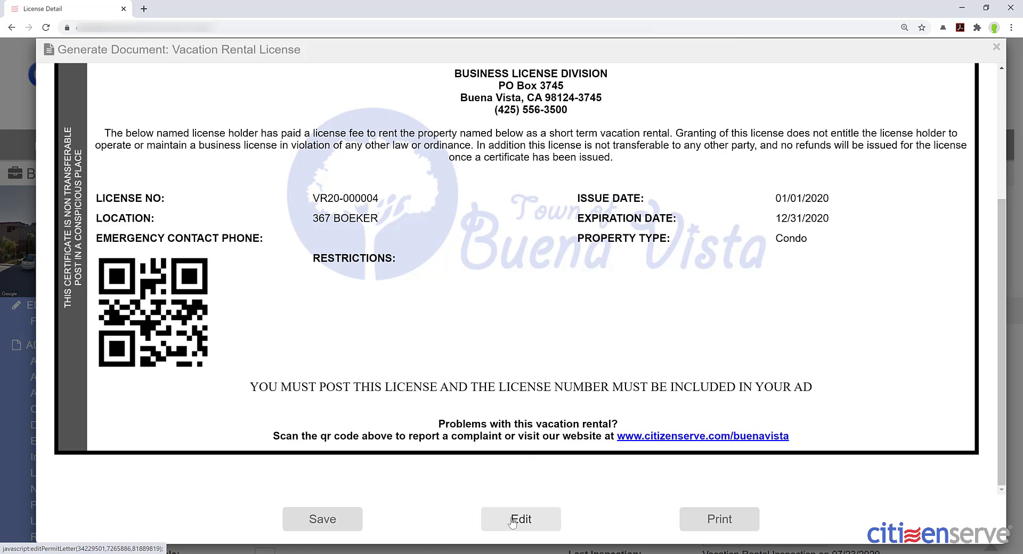
left_click(311, 524)
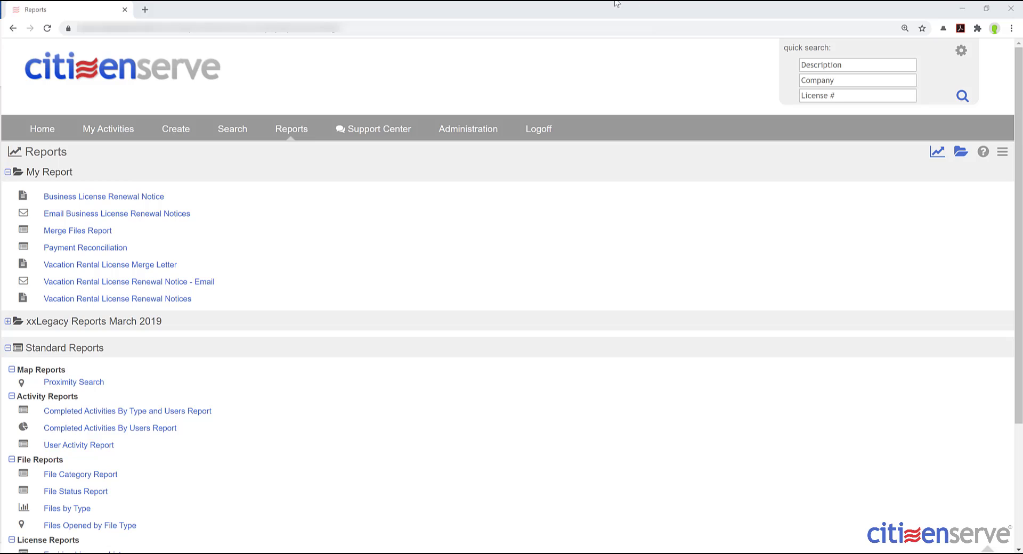
- Run the Vacation Rental License Renewal Notice - Email report to preview renewal emails for 4 recipients
left_click(144, 287)
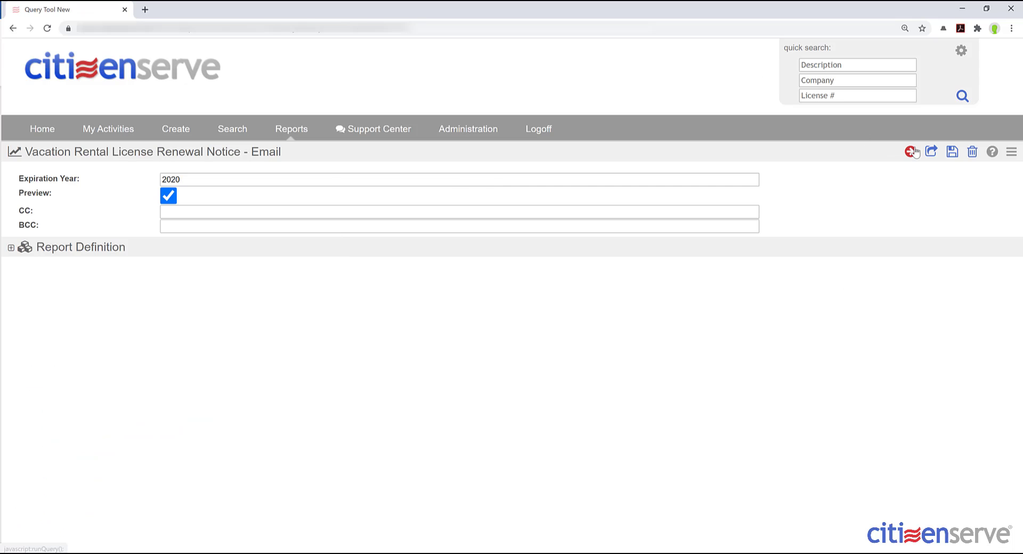
left_click(909, 152)
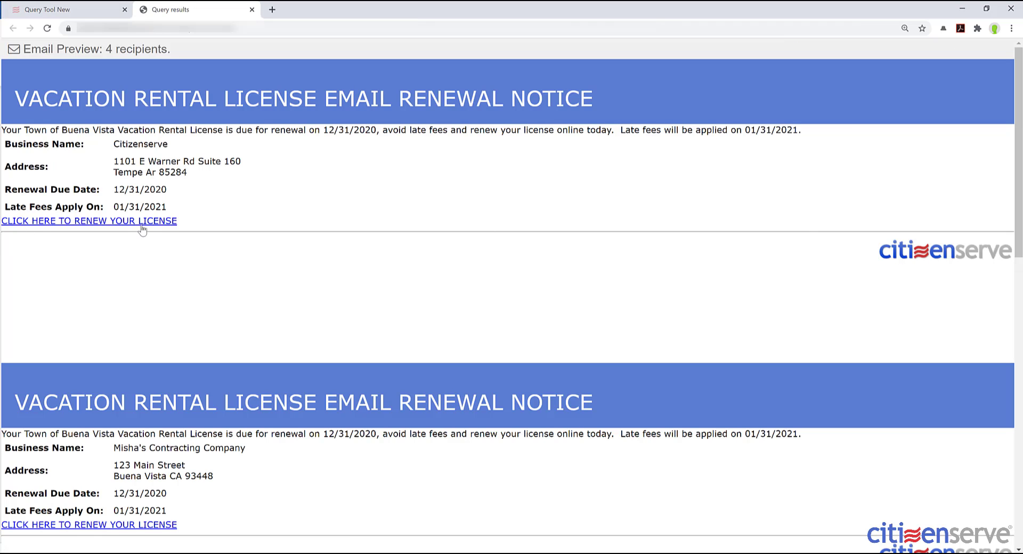